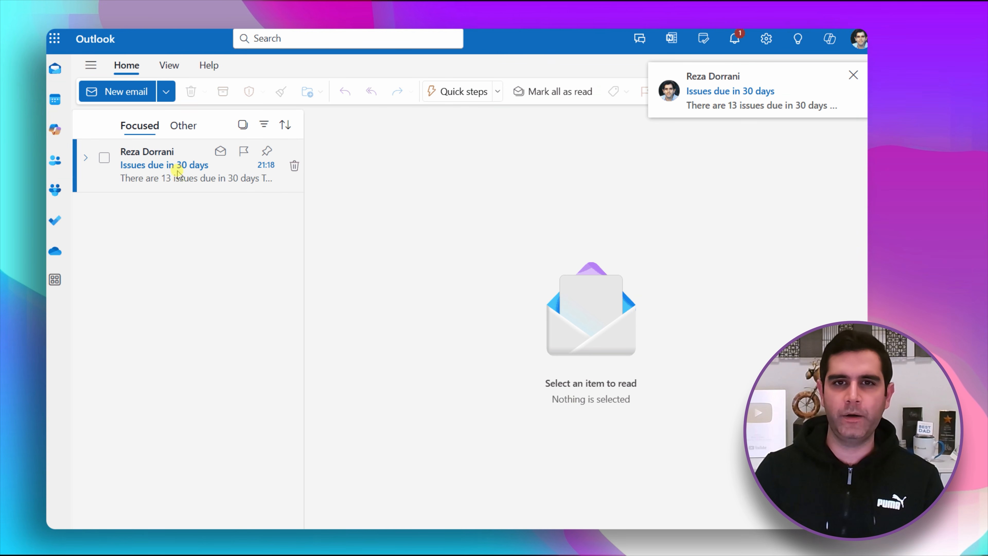
- Read the "Issues due in 30 days" reminder email and follow its Take Action link
{"action": "left_click", "coordinate": [178, 173]}
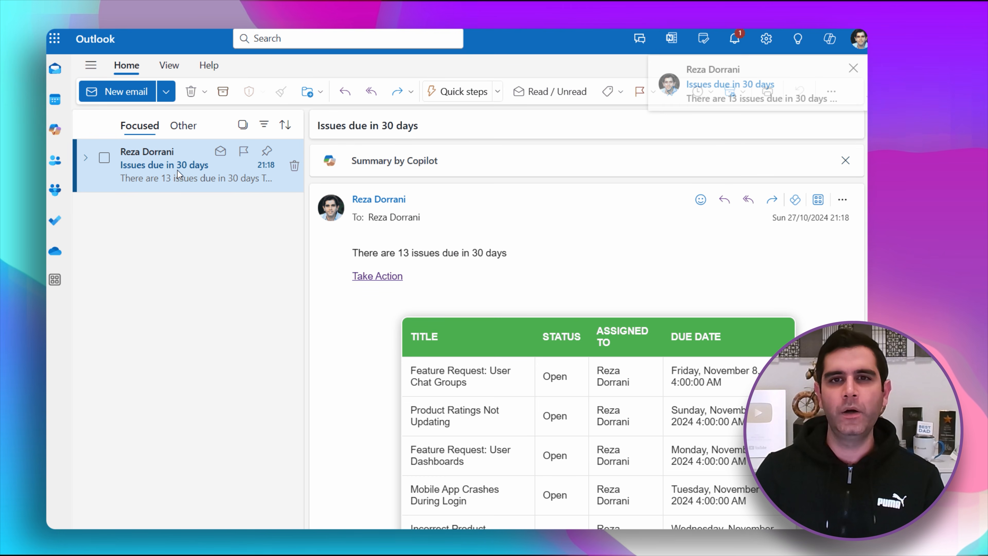
{"action": "scroll", "coordinate": [506, 256], "scroll_direction": "down", "scroll_amount": 1}
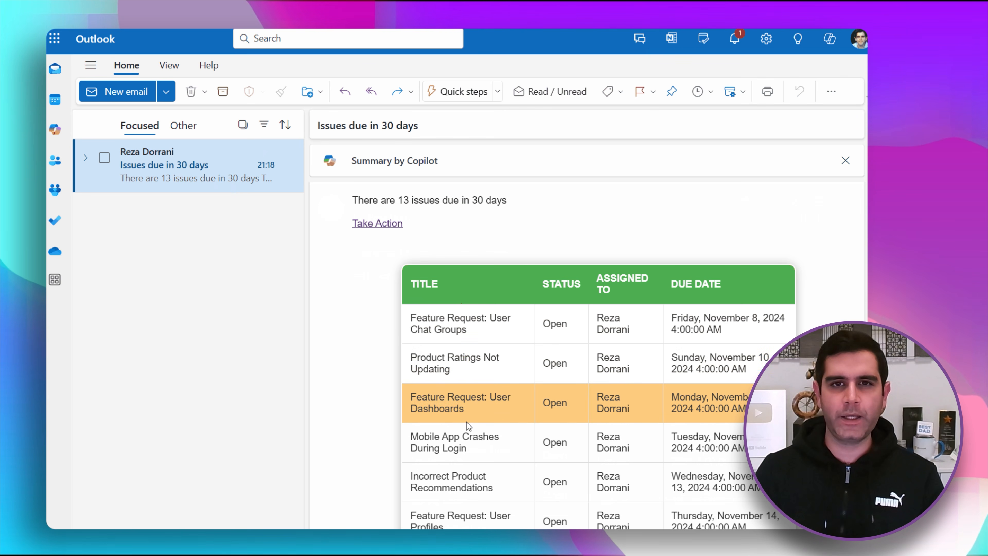
{"action": "left_click", "coordinate": [383, 226]}
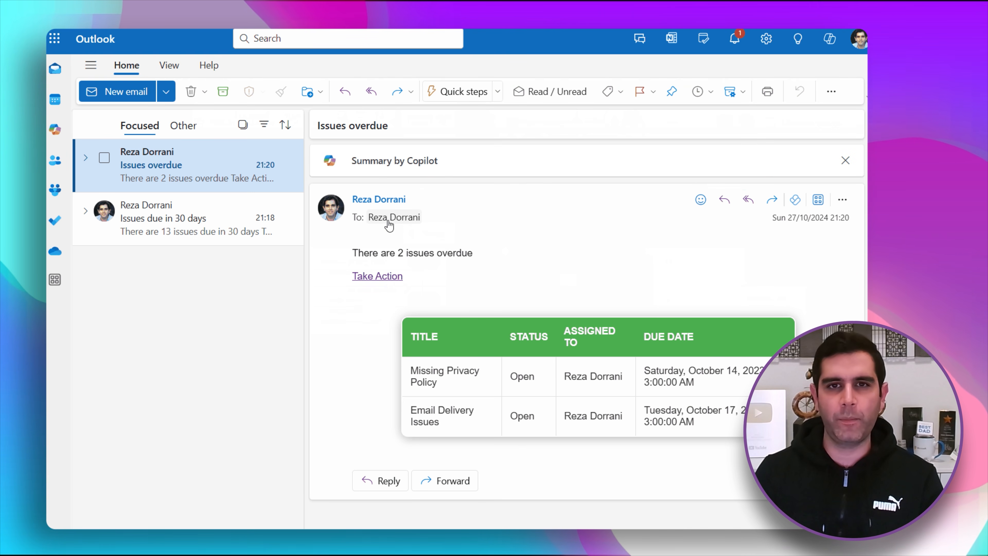
- Examine the "Issues overdue" reminder email and follow its Take Action link
{"action": "left_click_drag", "start_coordinate": [394, 254], "coordinate": [490, 254]}
{"action": "left_click", "coordinate": [471, 283]}
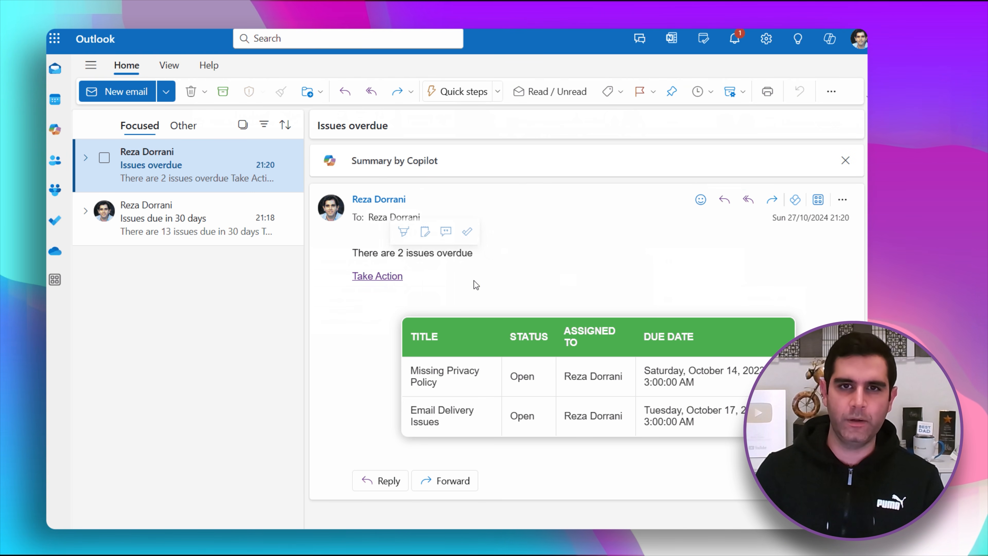
{"action": "left_click", "coordinate": [379, 276]}
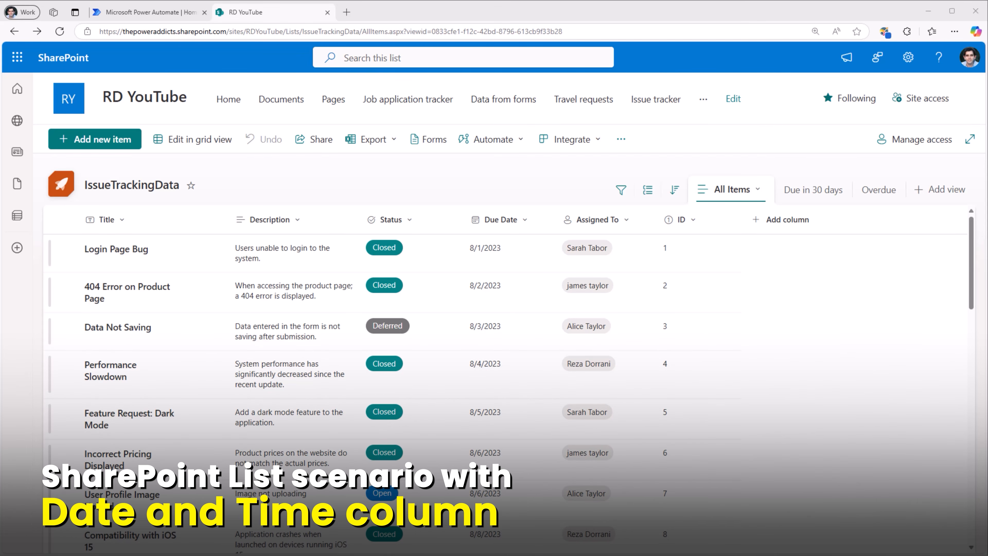
- Inspect the Due Date column's settings in the IssueTrackingData list and close them without saving
{"action": "left_click", "coordinate": [508, 221]}
{"action": "mouse_move", "coordinate": [544, 345]}
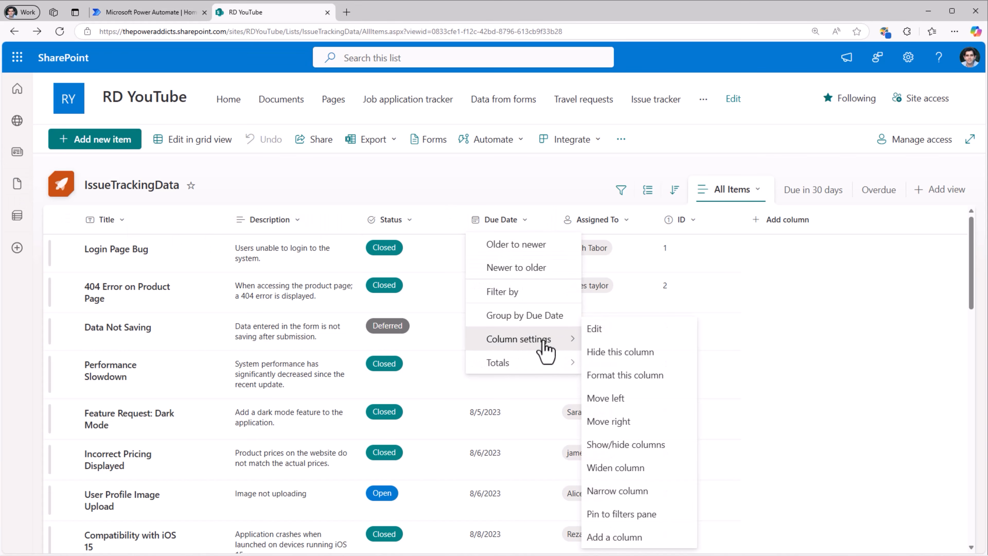
{"action": "left_click", "coordinate": [596, 327]}
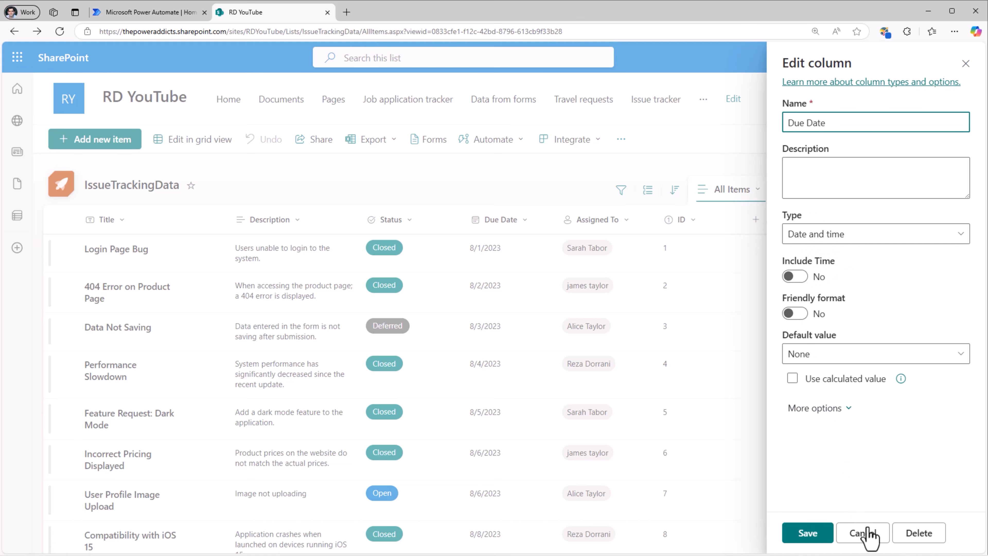
{"action": "left_click", "coordinate": [861, 532]}
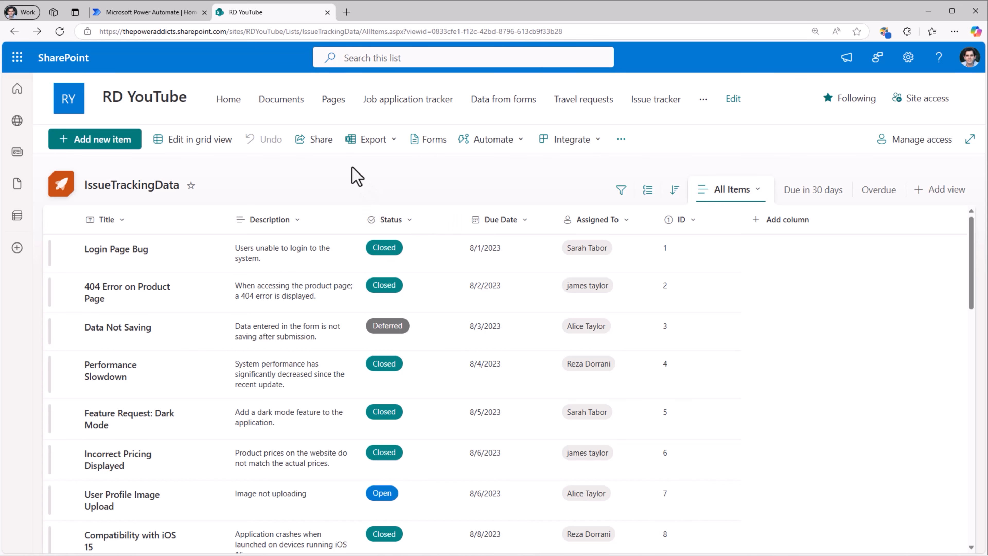
- Switch to Power Automate and start a scheduled cloud flow named "Send Reminder Notification for Open Issues 🚀"
{"action": "left_click", "coordinate": [155, 14]}
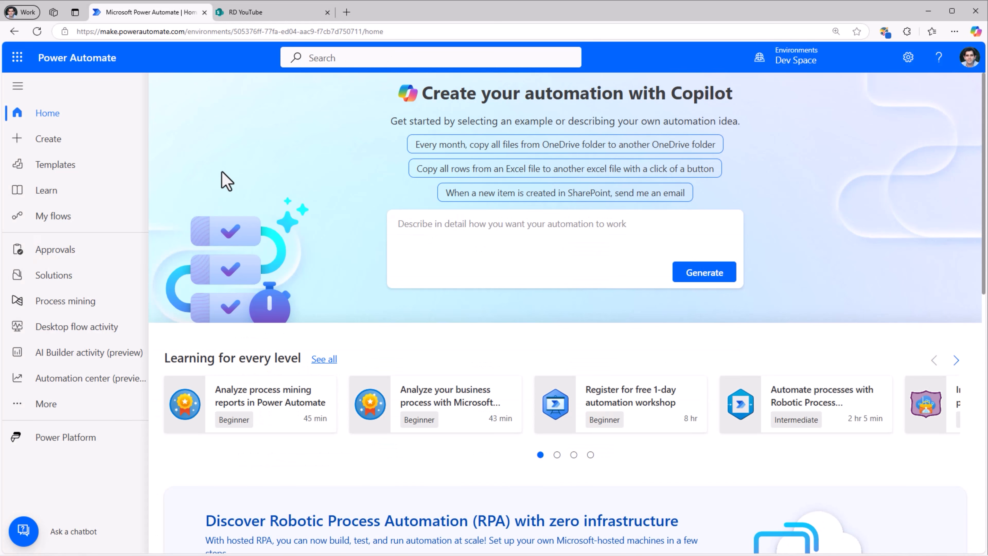
{"action": "left_click", "coordinate": [63, 141]}
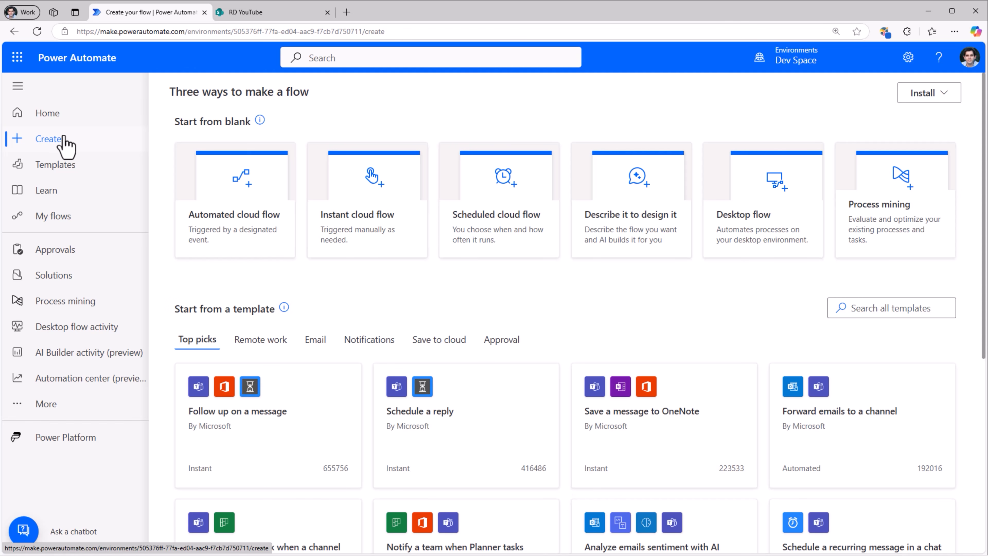
{"action": "left_click", "coordinate": [467, 233]}
{"action": "left_click", "coordinate": [544, 137]}
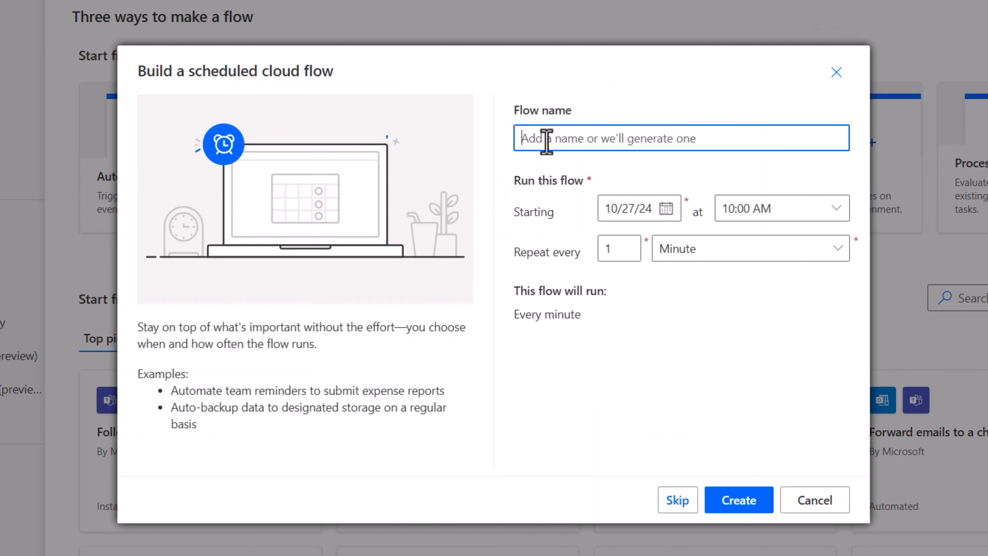
{"action": "type", "text": "Send Reminder Notification for Open Issues 🚀"}
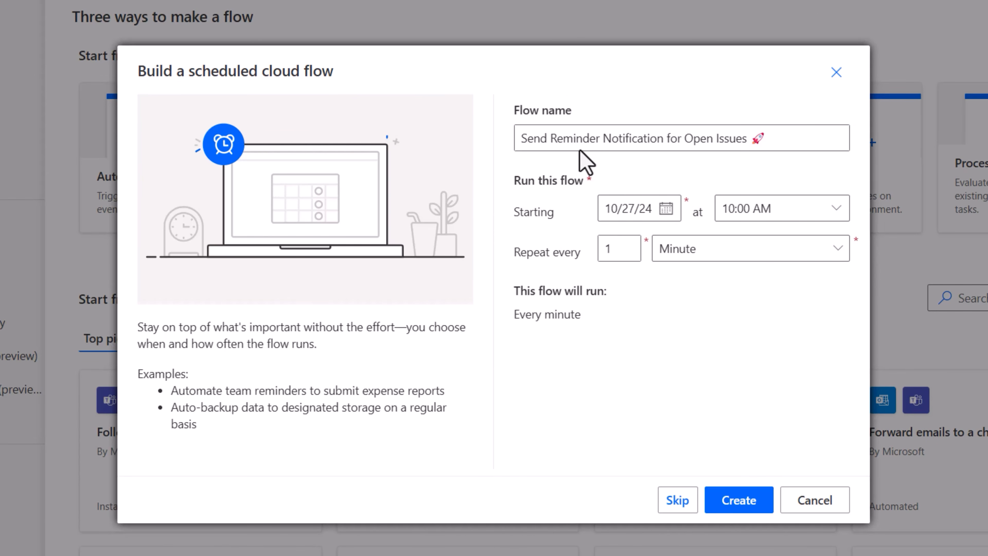
- Schedule the flow to repeat every 1 week on Monday only and create it
{"action": "left_click", "coordinate": [705, 272]}
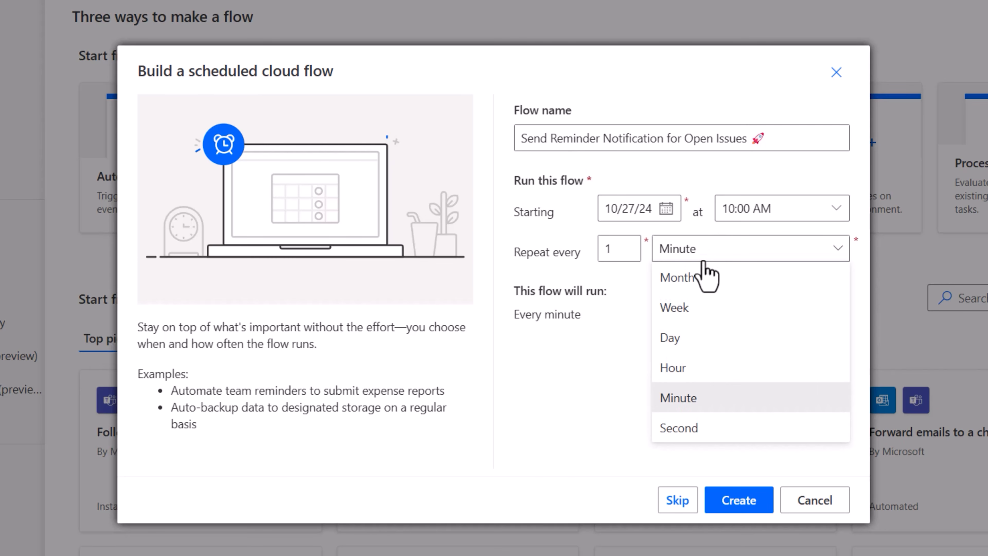
{"action": "left_click", "coordinate": [696, 309]}
{"action": "left_click", "coordinate": [530, 321]}
{"action": "left_click", "coordinate": [597, 321]}
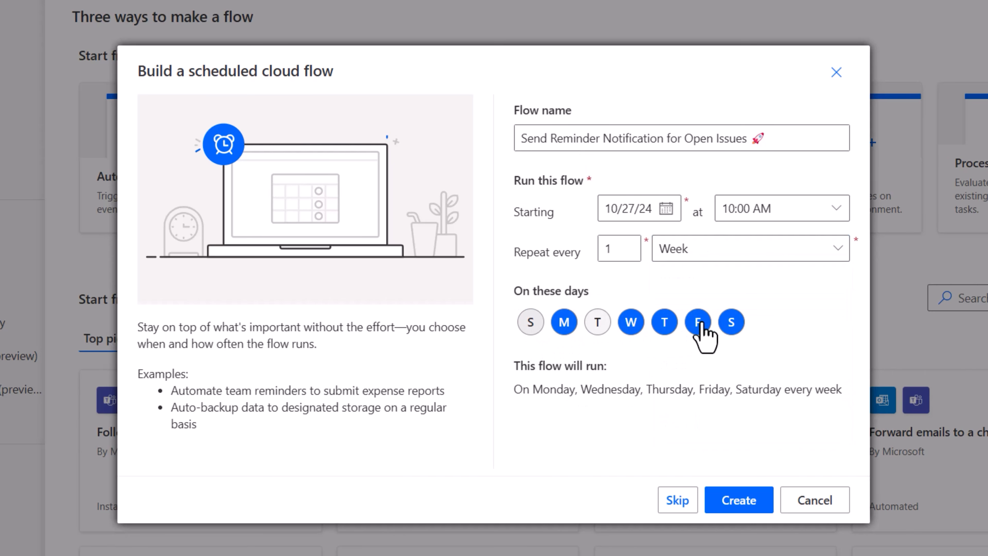
{"action": "left_click", "coordinate": [697, 321]}
{"action": "left_click", "coordinate": [731, 321]}
{"action": "left_click", "coordinate": [664, 321]}
{"action": "left_click", "coordinate": [631, 322]}
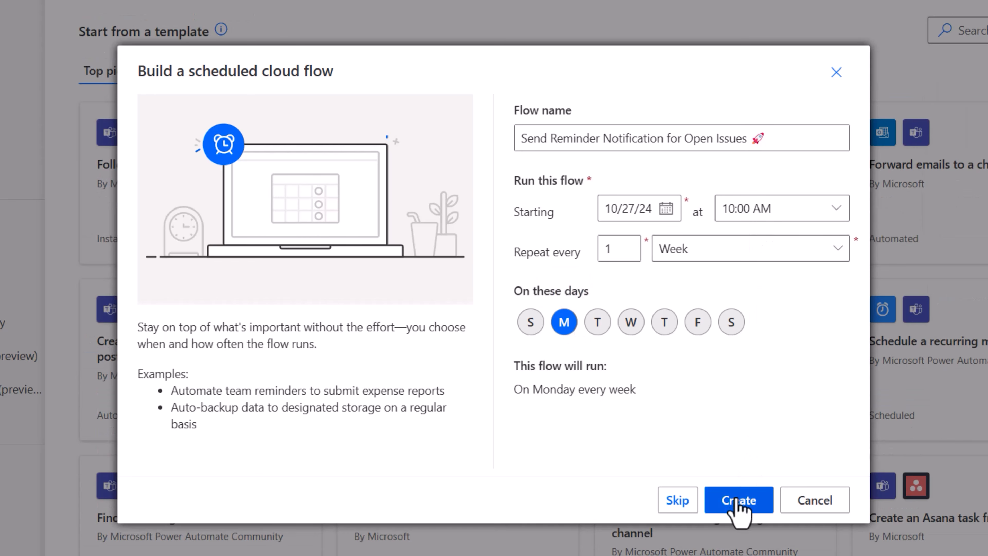
{"action": "left_click", "coordinate": [736, 502]}
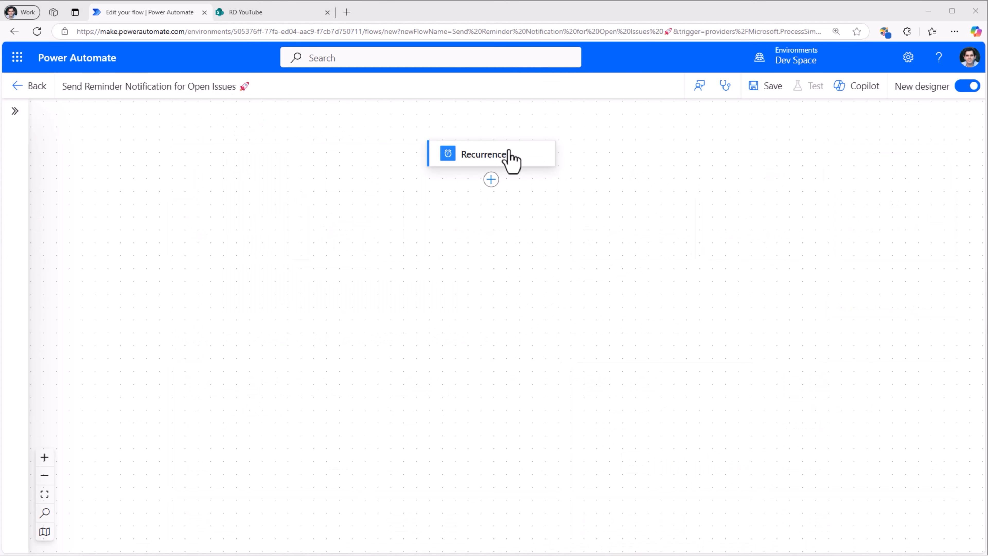
- Add the SharePoint Get items action after the Recurrence trigger
{"action": "left_click", "coordinate": [491, 180]}
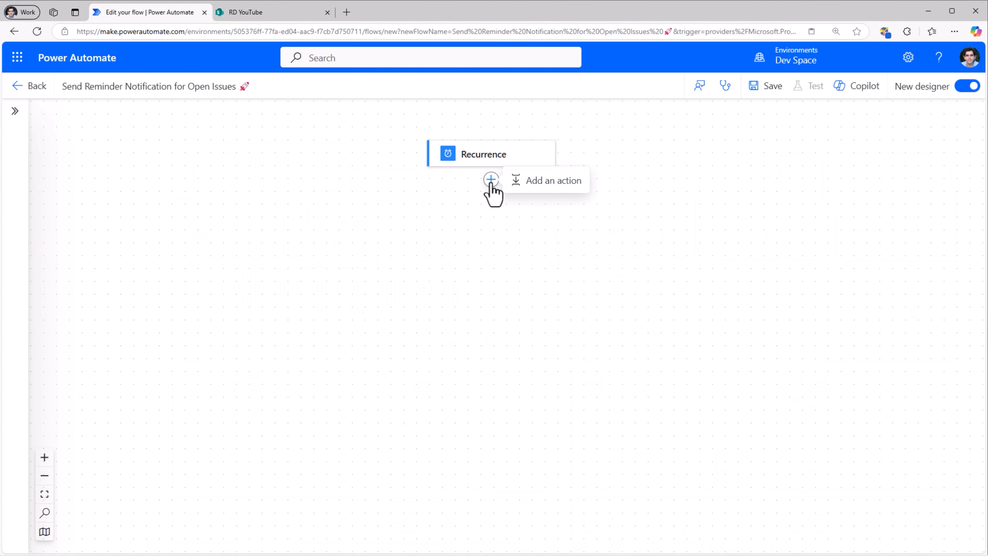
{"action": "left_click", "coordinate": [550, 180]}
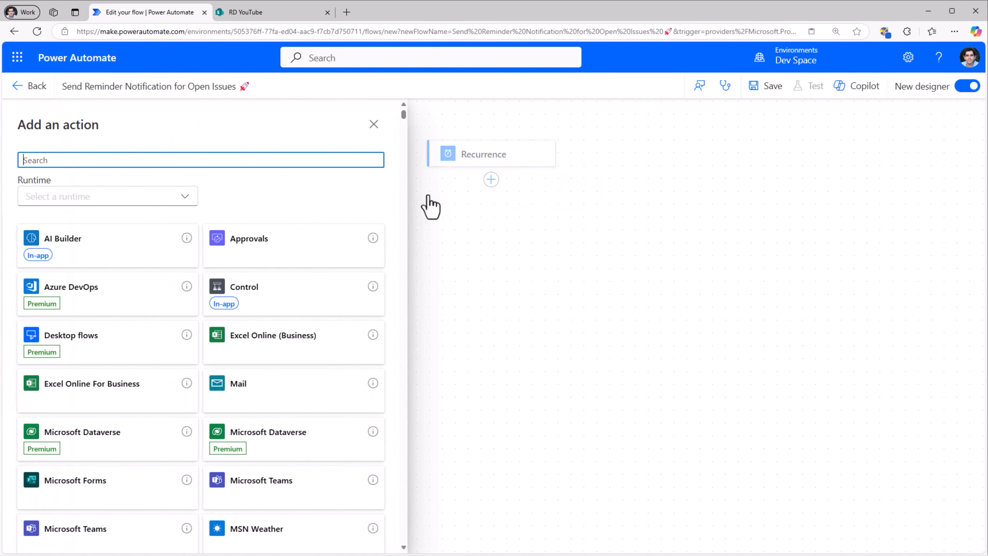
{"action": "type", "text": "get items"}
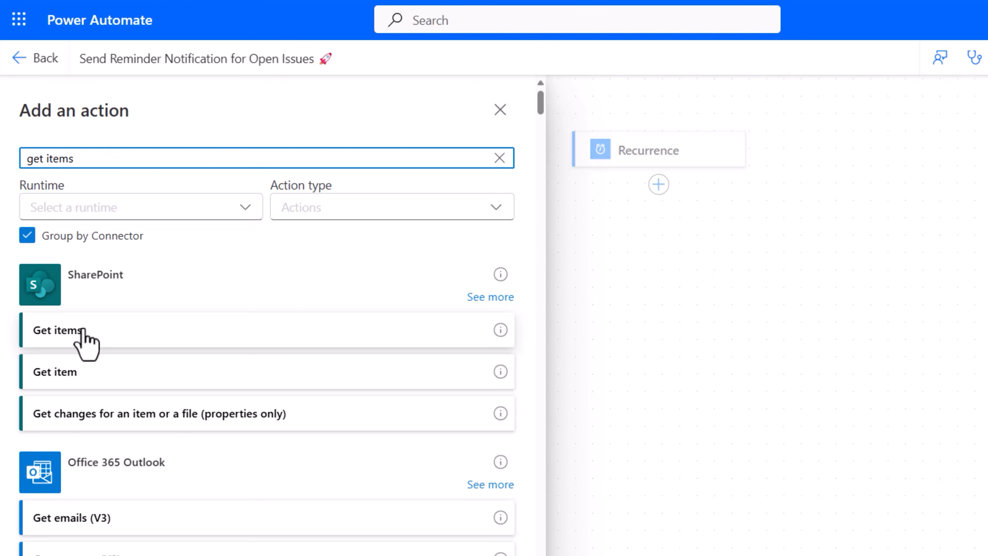
{"action": "left_click", "coordinate": [83, 330]}
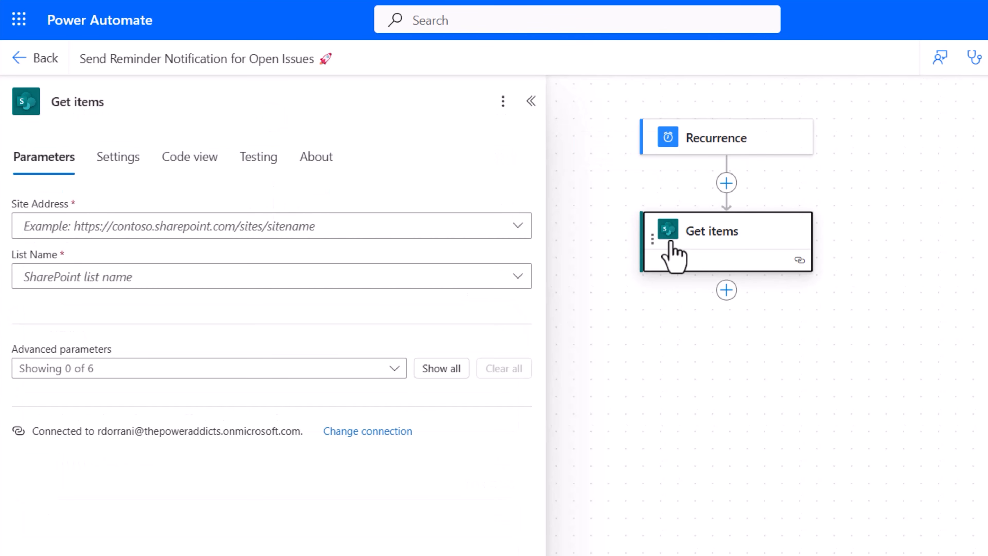
- Point the Get items action to the RD YouTube site and the IssueTrackingData list
{"action": "left_click", "coordinate": [368, 229]}
{"action": "type", "text": "rdyou"}
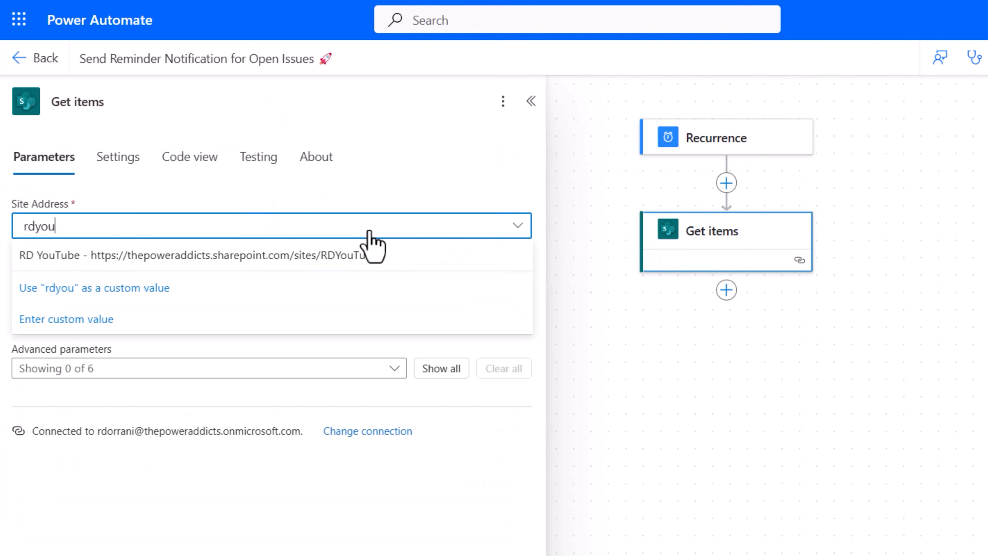
{"action": "left_click", "coordinate": [238, 257]}
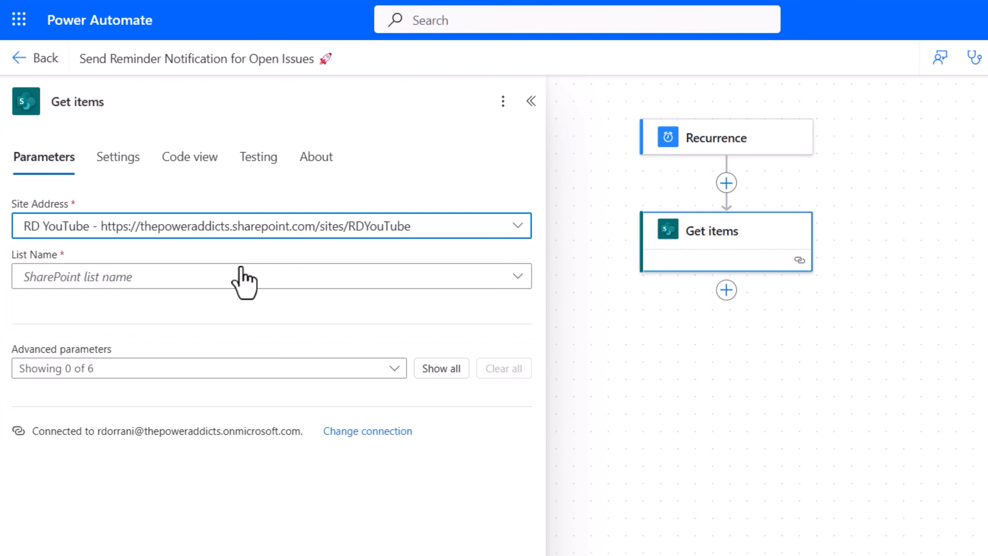
{"action": "left_click", "coordinate": [241, 268]}
{"action": "type", "text": "issue"}
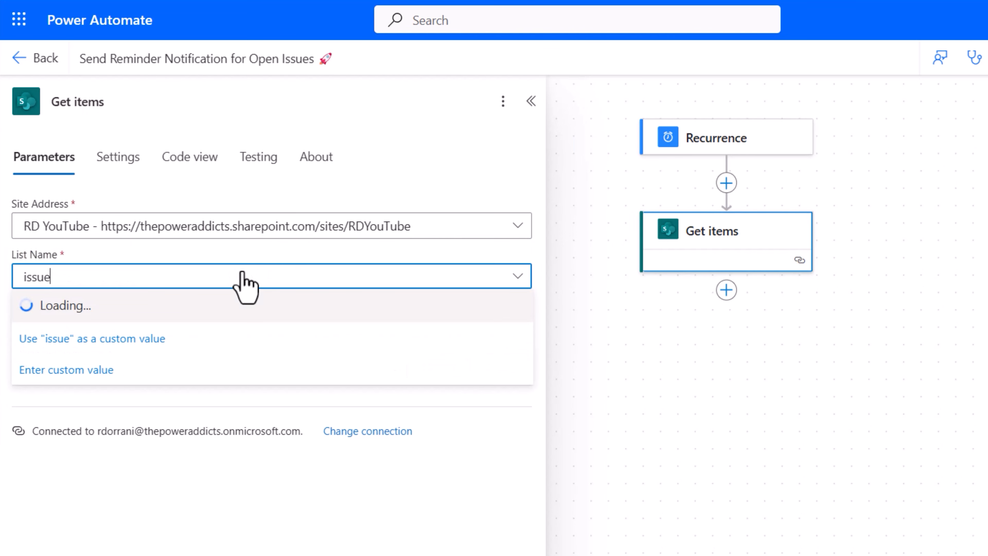
{"action": "left_click", "coordinate": [112, 336]}
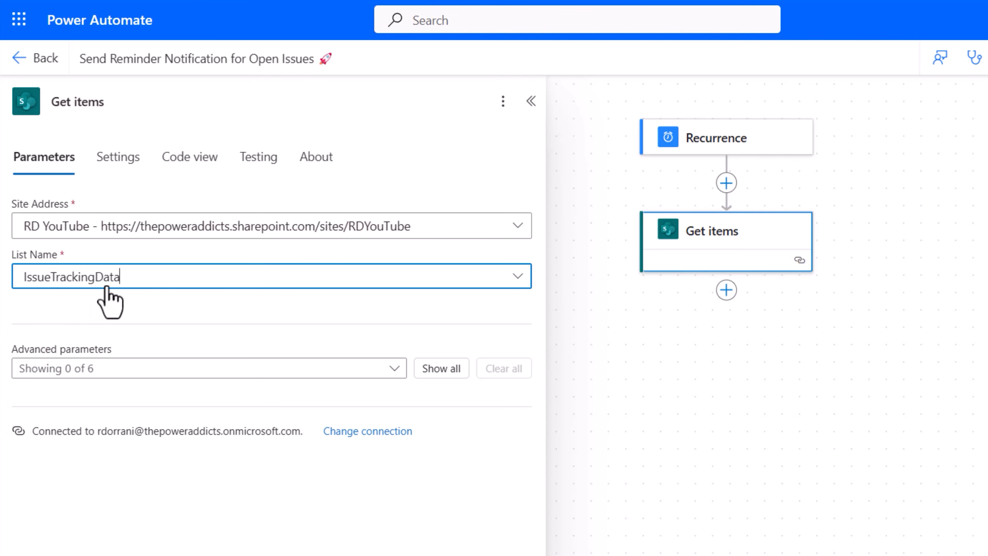
- Show all advanced parameters of Get items and set Top Count to 5000
{"action": "left_click", "coordinate": [442, 371]}
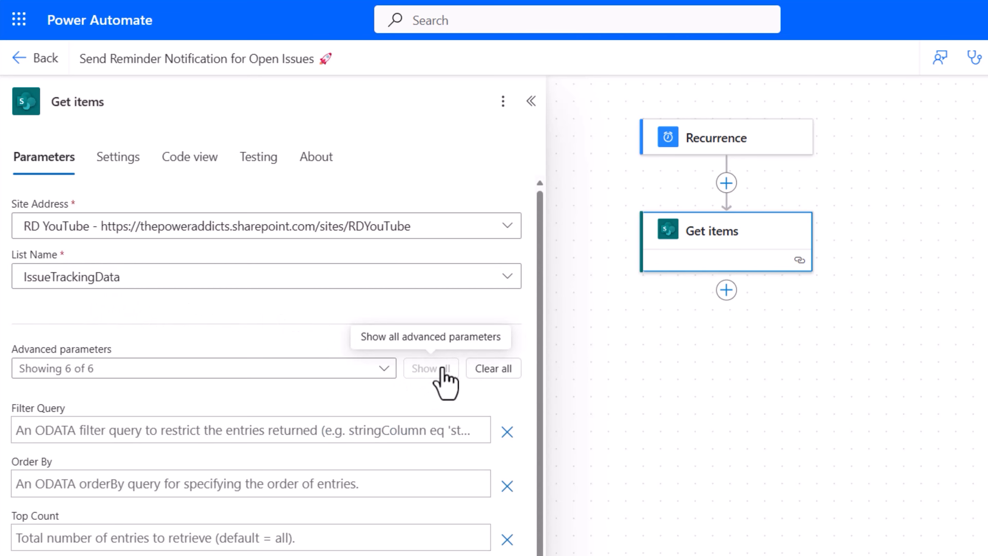
{"action": "scroll", "coordinate": [307, 418], "scroll_direction": "down", "scroll_amount": 2}
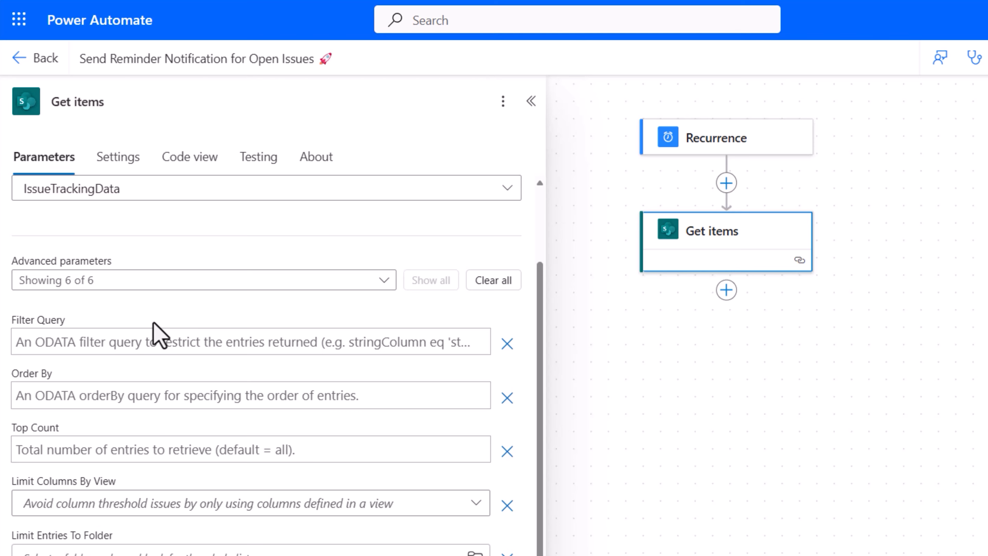
{"action": "left_click", "coordinate": [139, 452]}
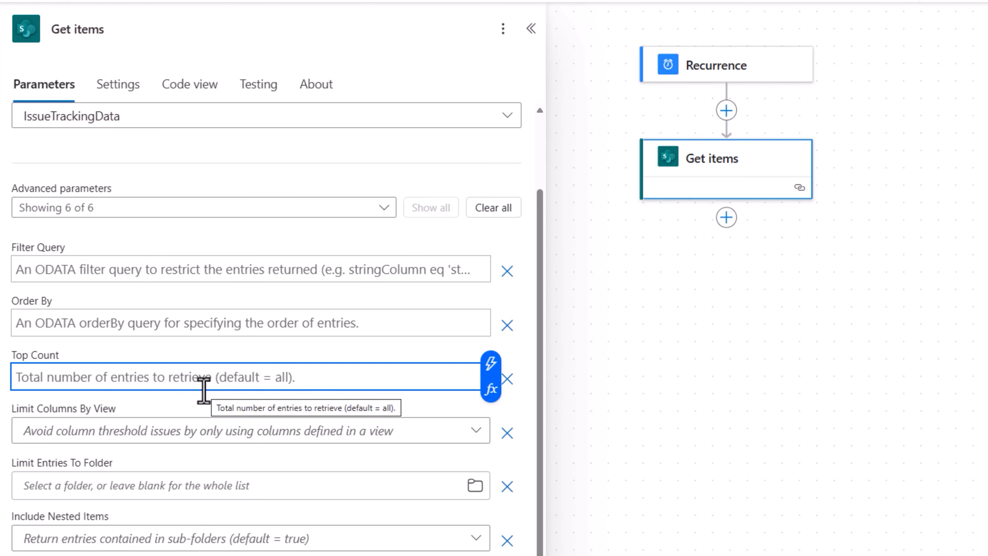
{"action": "type", "text": "5000"}
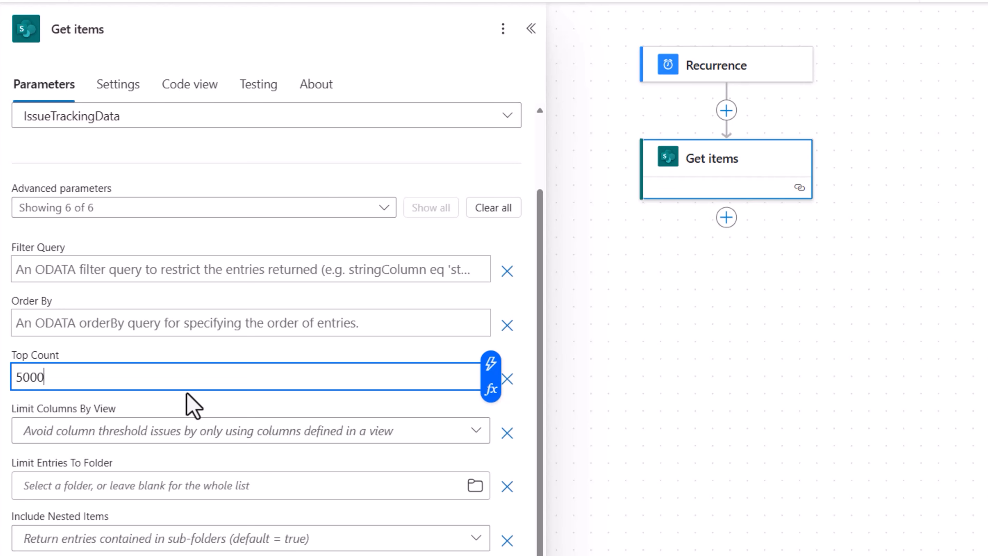
{"action": "left_click", "coordinate": [188, 408]}
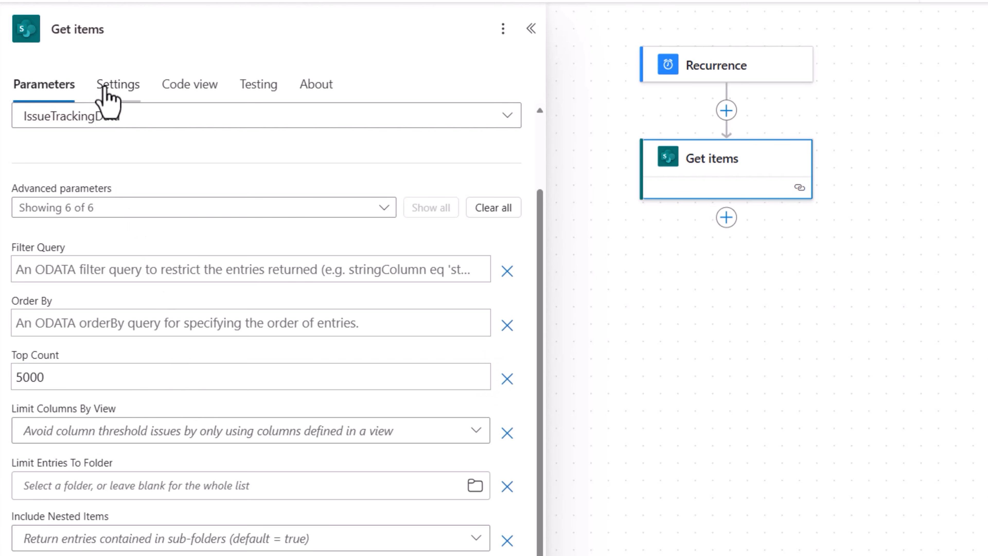
- Enable pagination for Get items with a threshold of 100000 and return to the action's parameters
{"action": "left_click", "coordinate": [105, 88]}
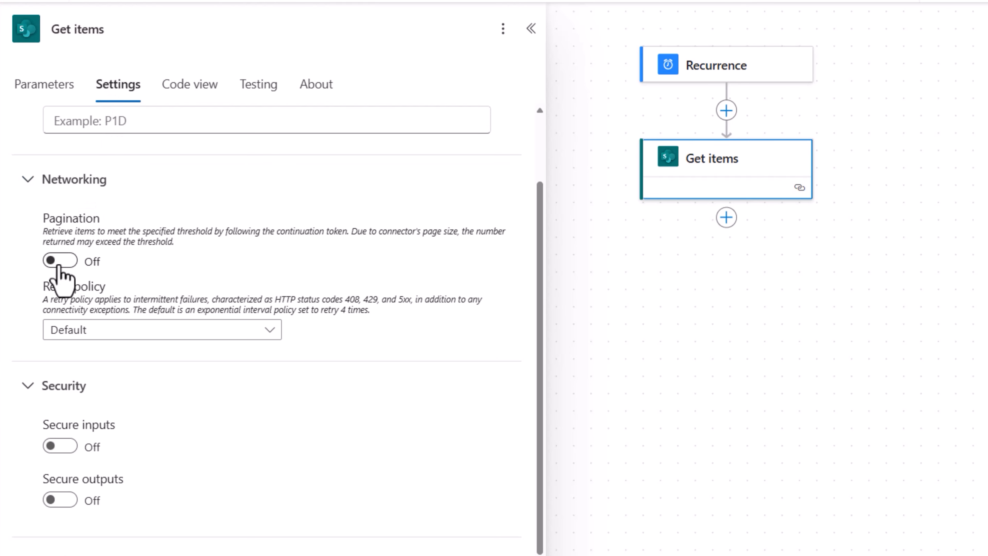
{"action": "left_click", "coordinate": [60, 263]}
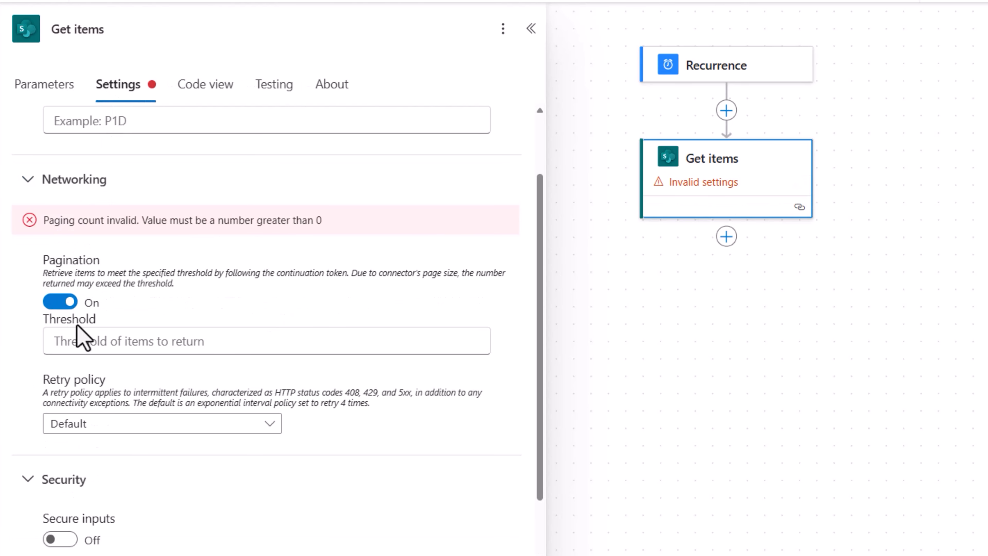
{"action": "left_click", "coordinate": [82, 342]}
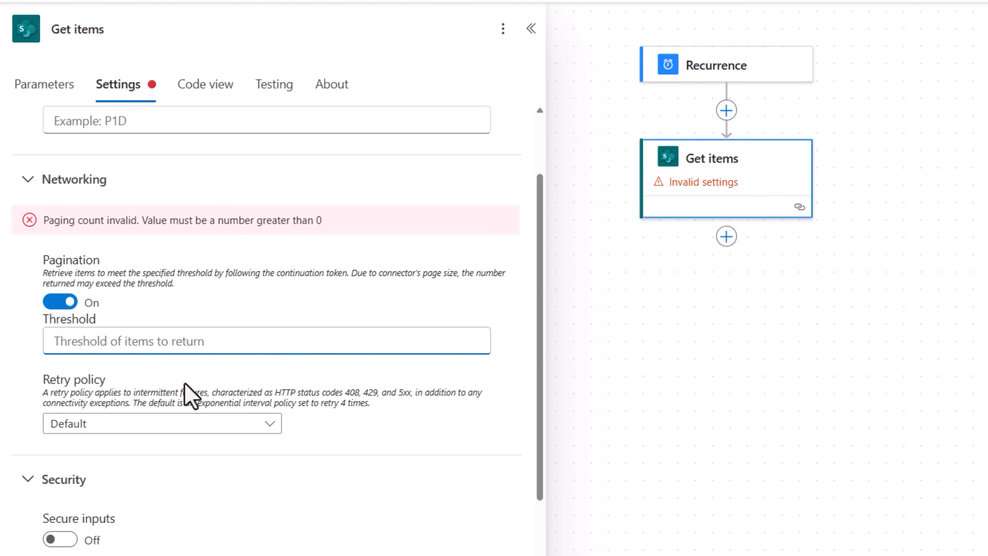
{"action": "type", "text": "100000"}
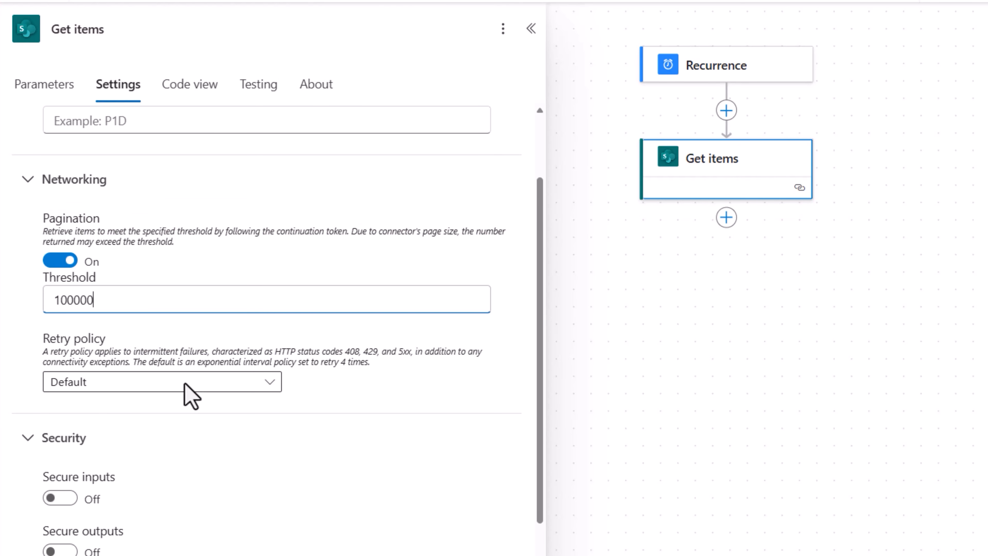
{"action": "type", "text": "0"}
{"action": "key", "text": "BackSpace"}
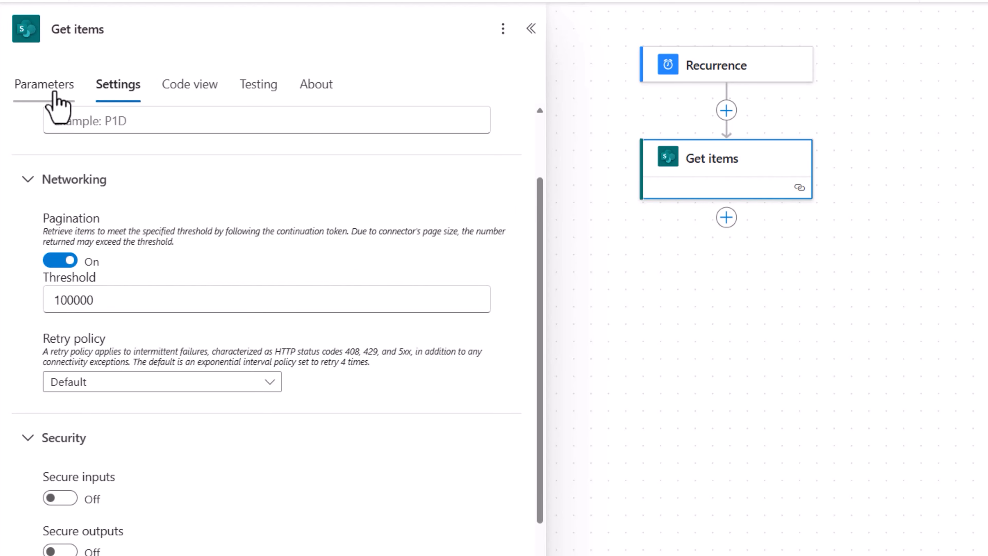
{"action": "left_click", "coordinate": [56, 93]}
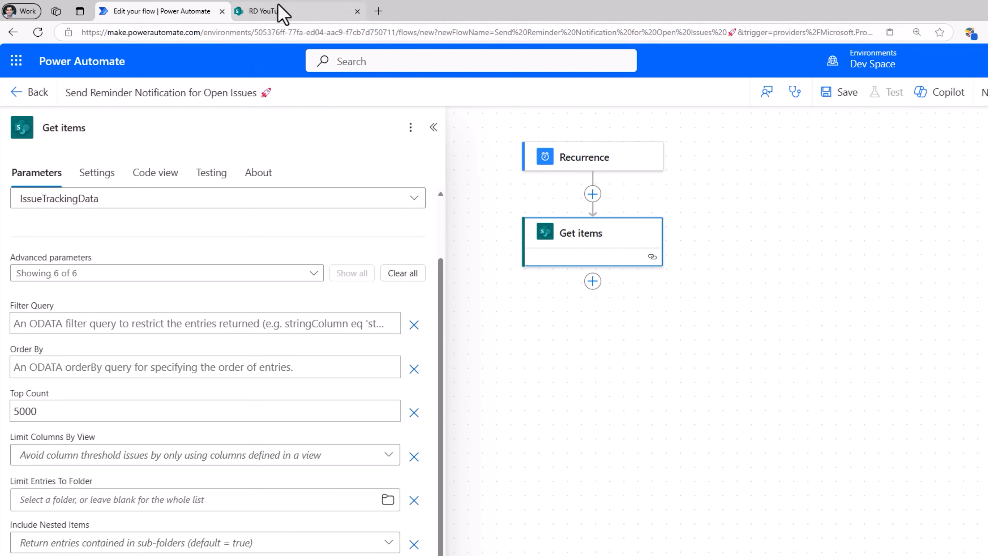
- Switch to the IssueTrackingData list in SharePoint, sort it by Status from A to Z, and copy the column's internal name field_2 from the address
{"action": "left_click", "coordinate": [282, 14]}
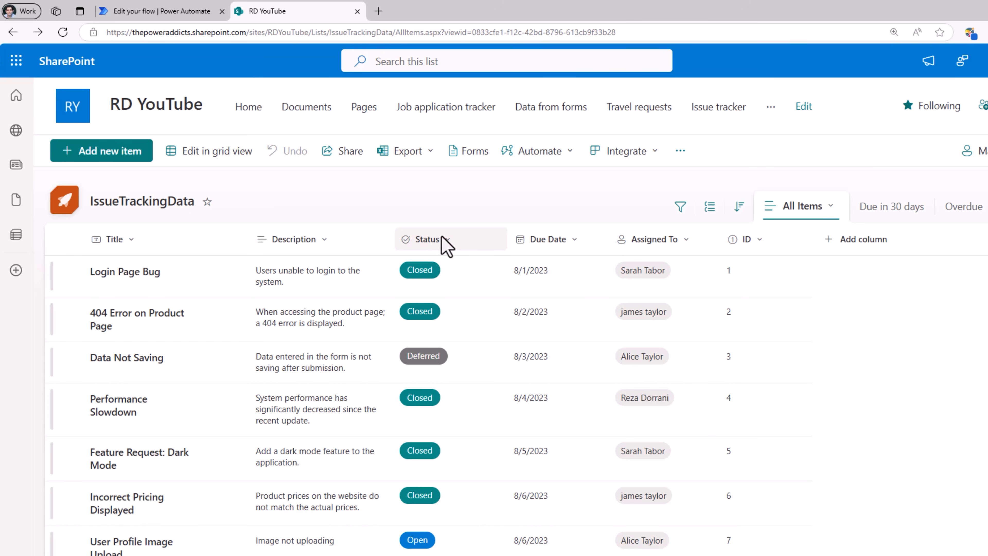
{"action": "left_click", "coordinate": [443, 244]}
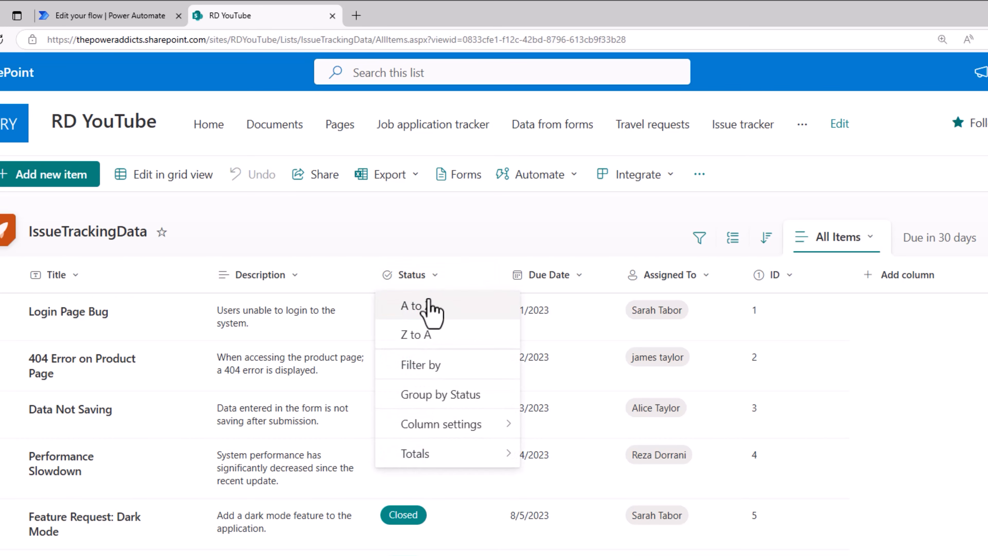
{"action": "left_click", "coordinate": [440, 267]}
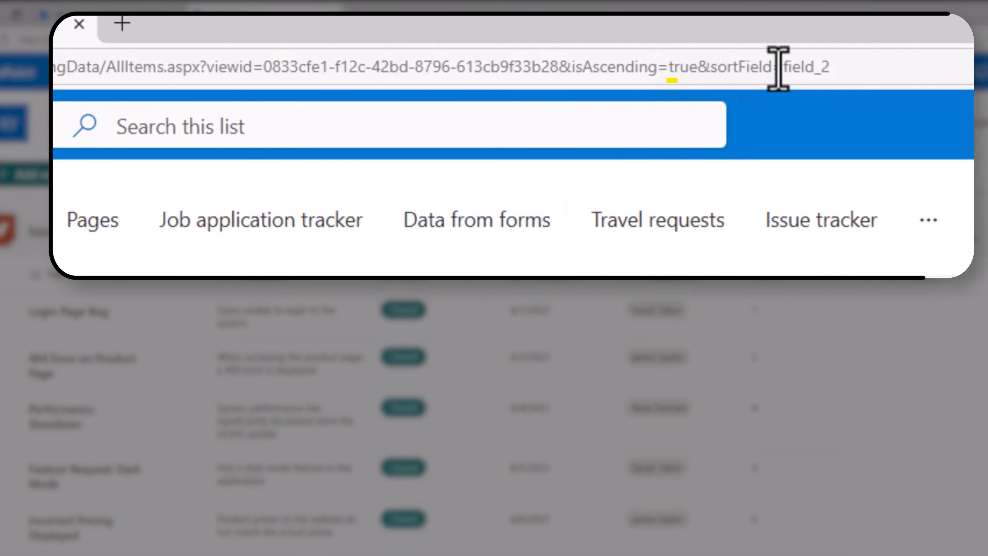
{"action": "left_click_drag", "start_coordinate": [706, 67], "coordinate": [850, 68]}
{"action": "left_click_drag", "start_coordinate": [782, 67], "coordinate": [838, 69]}
{"action": "key", "text": "ctrl+c"}
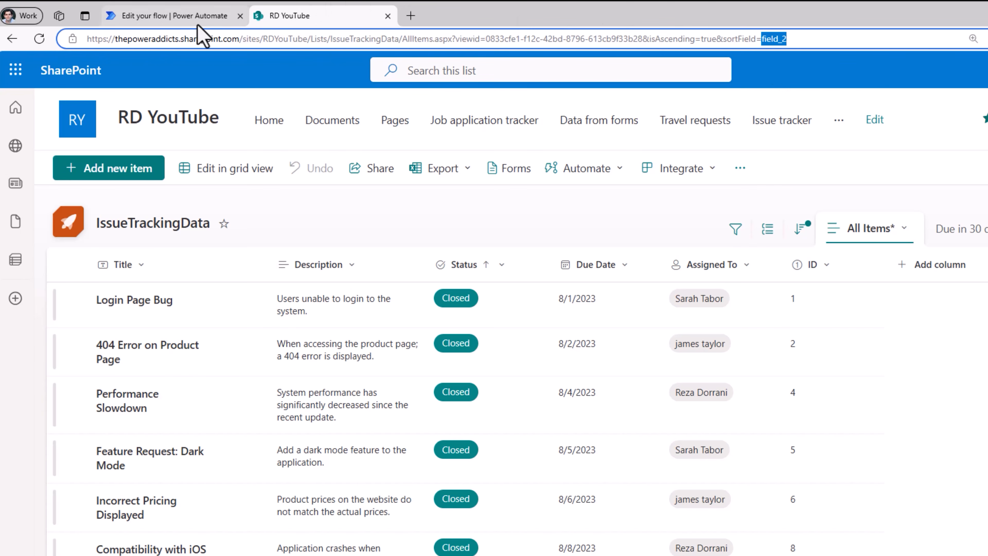
- Back in the Power Automate flow, set the Get items Filter Query to (field_2 eq 'Open') followed by and
{"action": "left_click", "coordinate": [195, 18]}
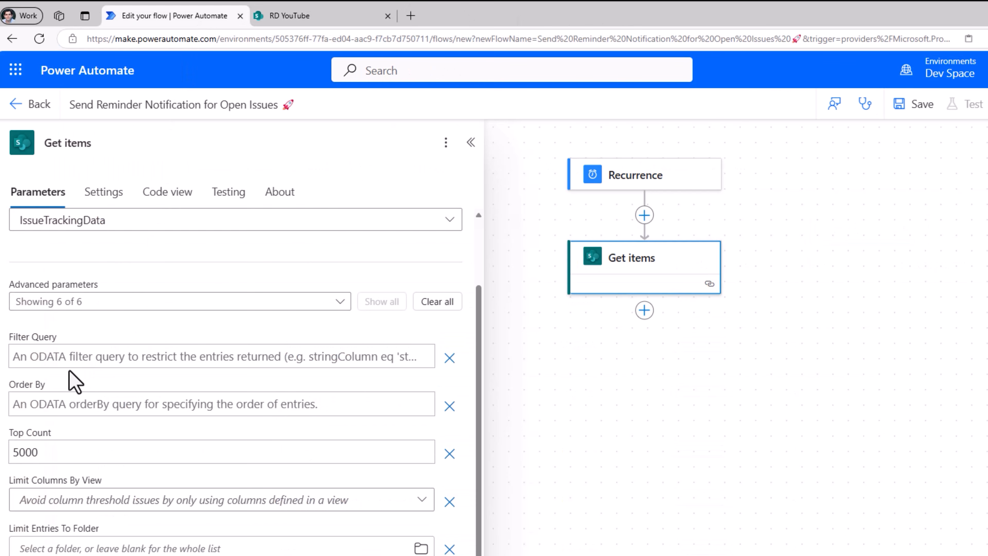
{"action": "left_click", "coordinate": [43, 356]}
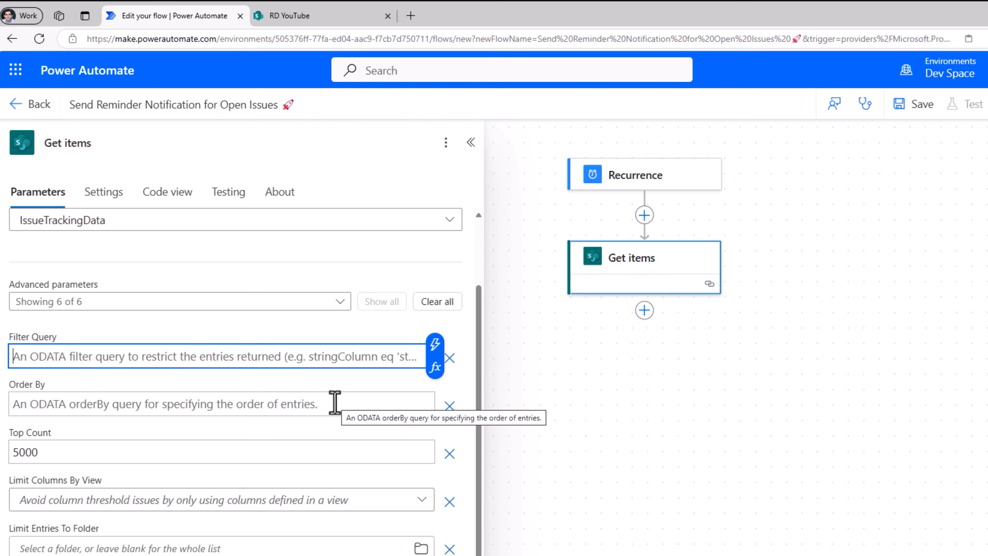
{"action": "type", "text": "("}
{"action": "key", "text": "ctrl+v"}
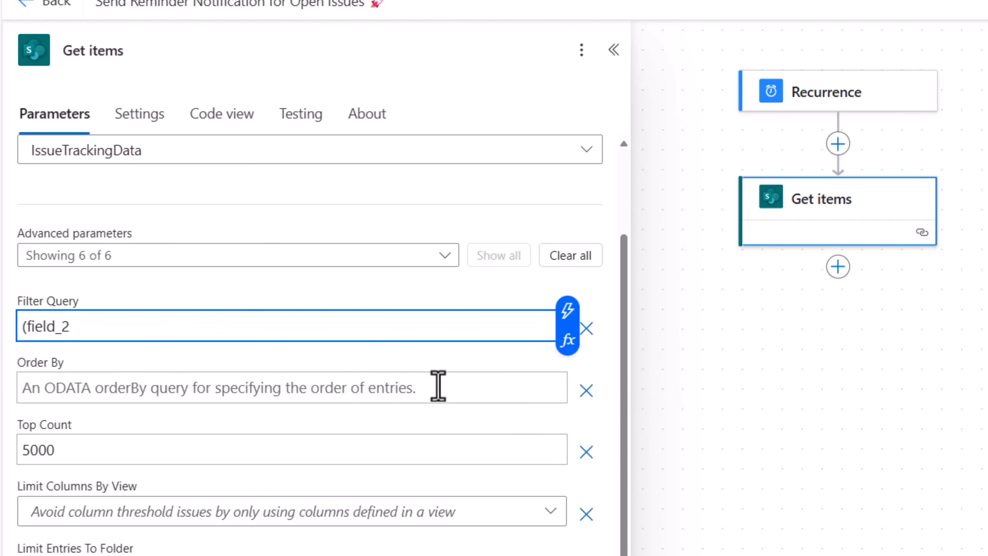
{"action": "type", "text": "eq 'Open')"}
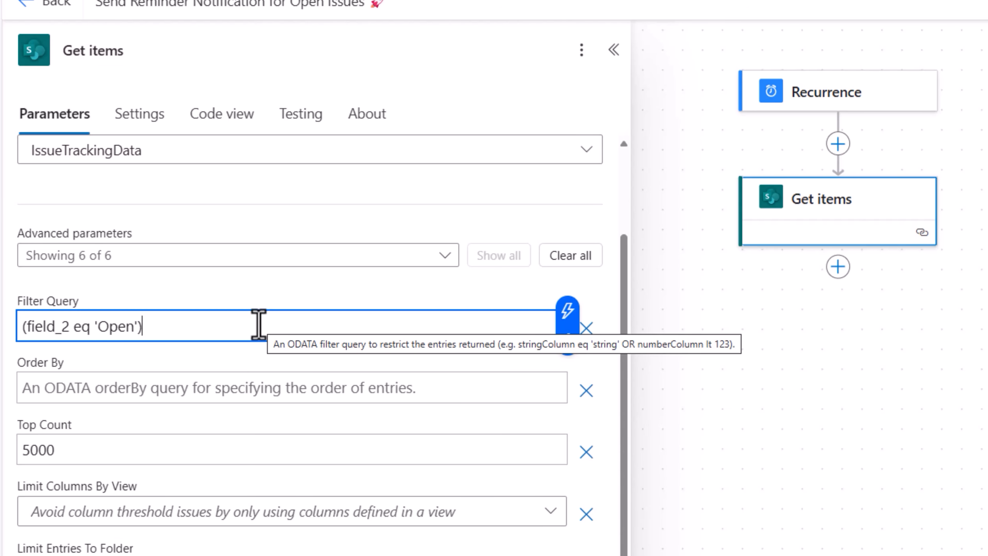
{"action": "type", "text": "and"}
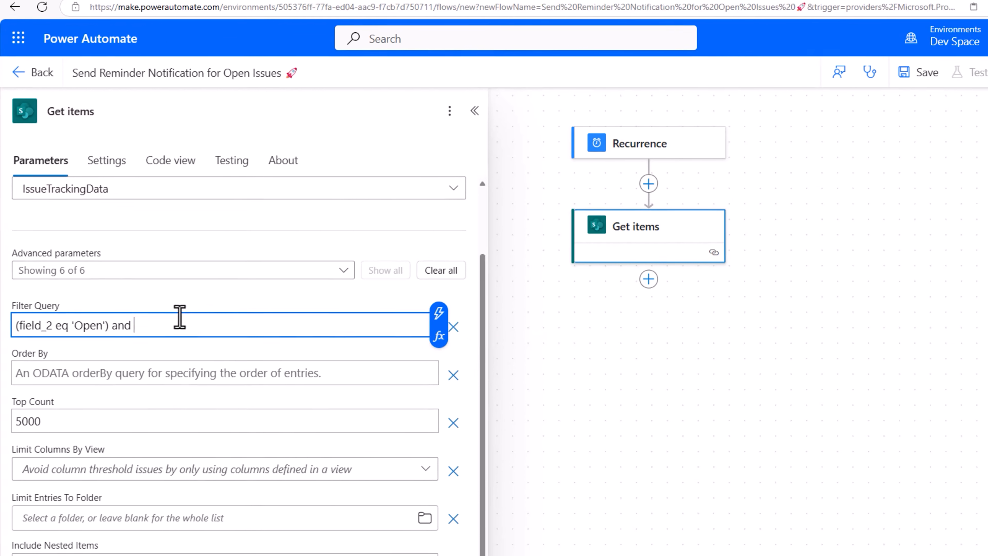
- Sort the SharePoint list by Due Date ascending and select the column's internal name field_4 in the page address
{"action": "left_click", "coordinate": [279, 13]}
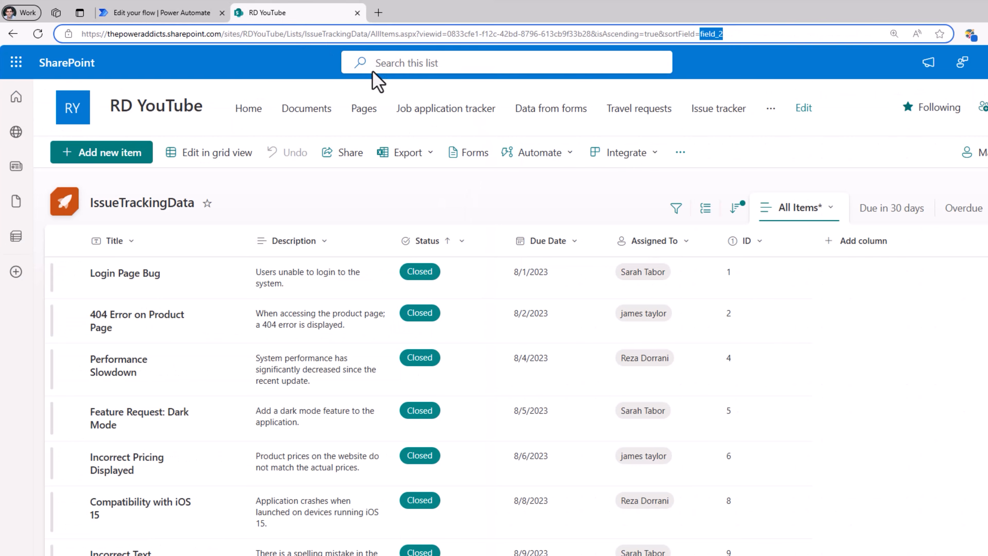
{"action": "left_click", "coordinate": [554, 244]}
{"action": "left_click", "coordinate": [560, 268]}
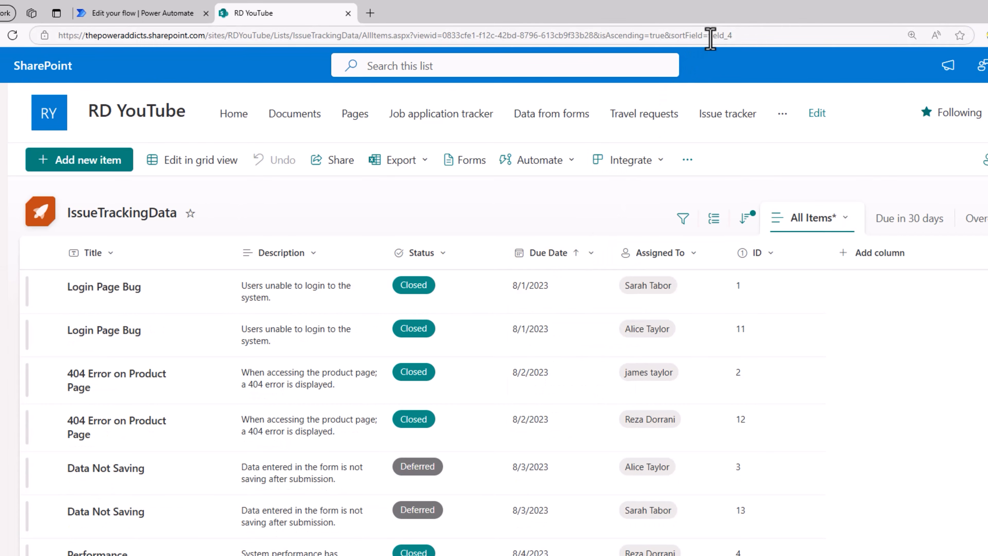
{"action": "left_click_drag", "start_coordinate": [700, 35], "coordinate": [733, 36]}
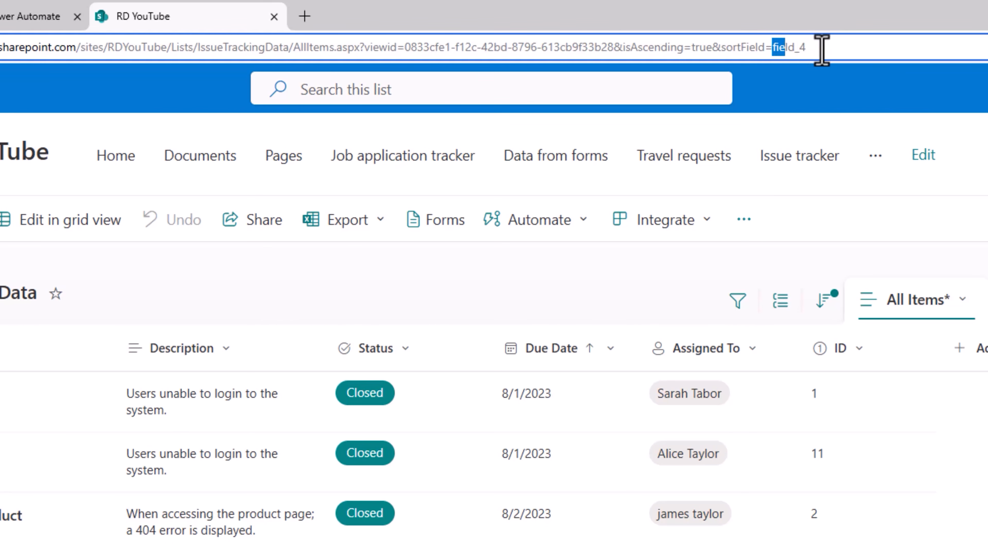
{"action": "left_click_drag", "start_coordinate": [821, 50], "coordinate": [845, 54]}
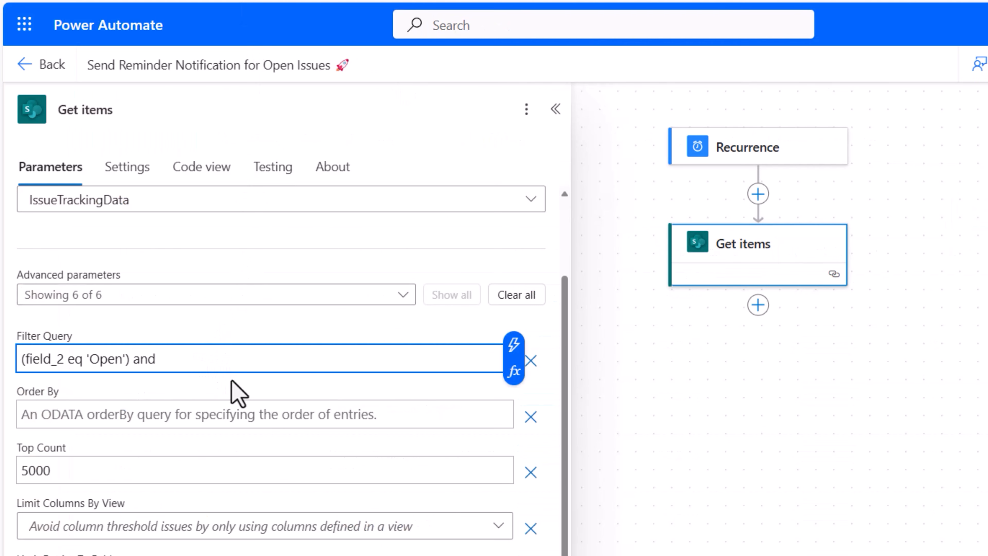
- Extend the flow's Filter Query with (field_4 ge and enter utcNow() in a new expression
{"action": "type", "text": "(field_4 ge"}
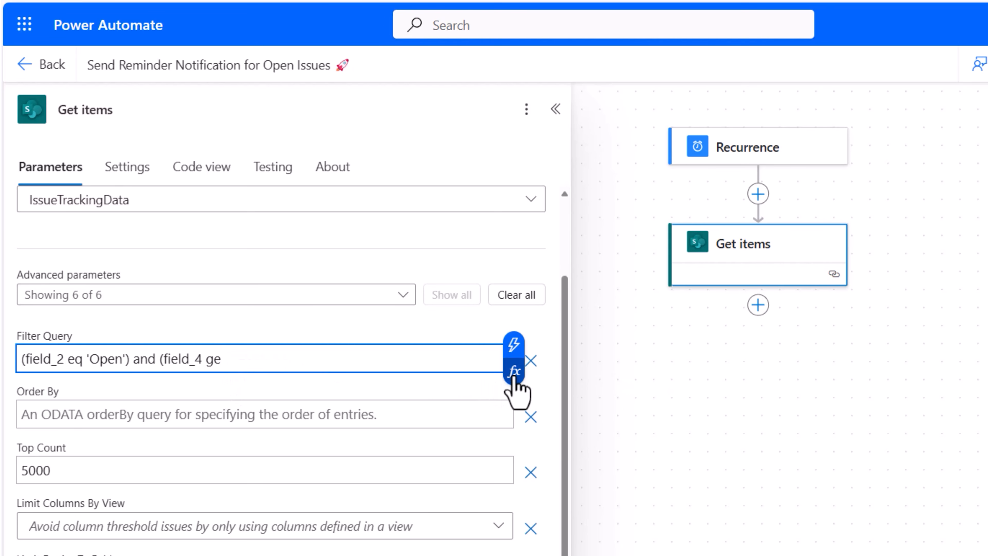
{"action": "left_click", "coordinate": [515, 373]}
{"action": "type", "text": "utc"}
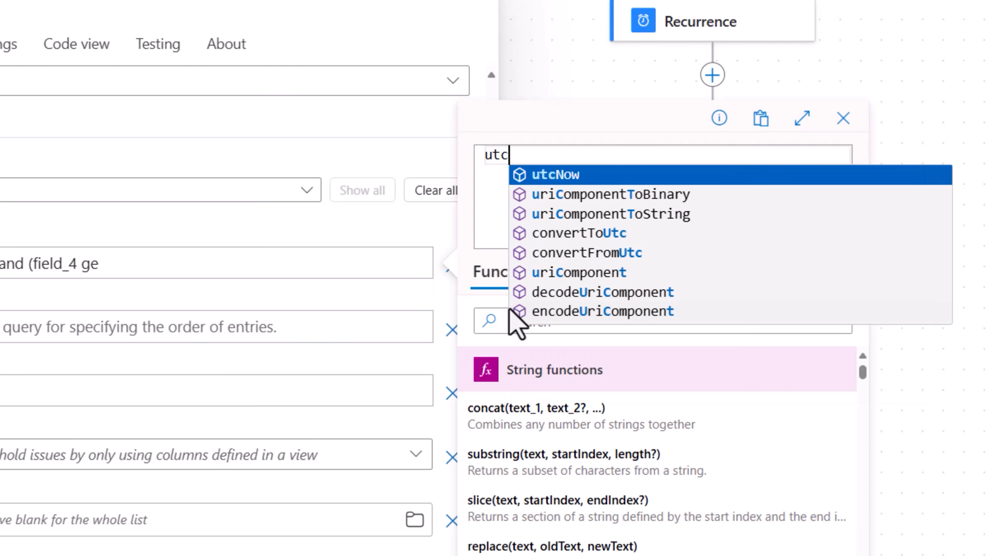
{"action": "type", "text": "n"}
{"action": "key", "text": "Return"}
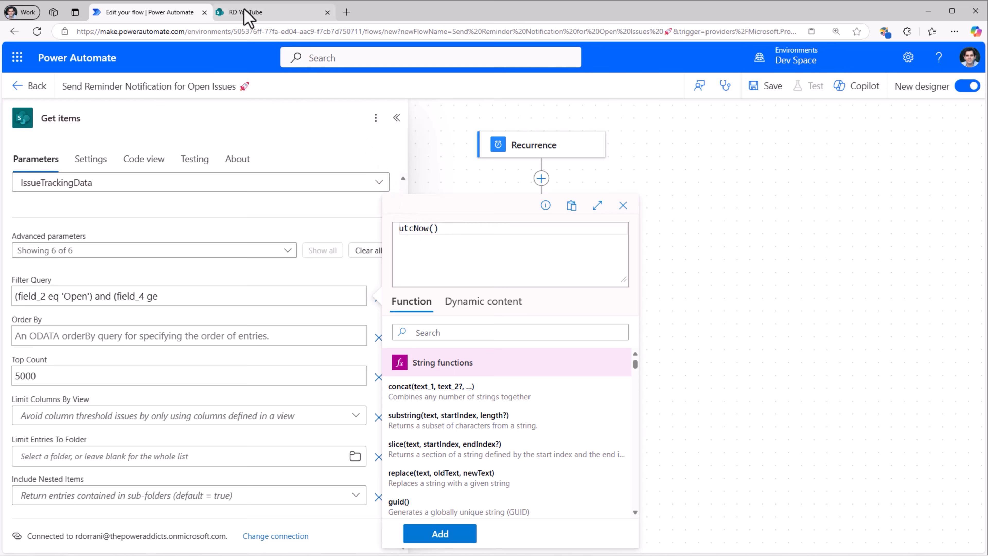
- Open the regional settings of the RD YouTube SharePoint site to examine its time zone
{"action": "left_click", "coordinate": [251, 15]}
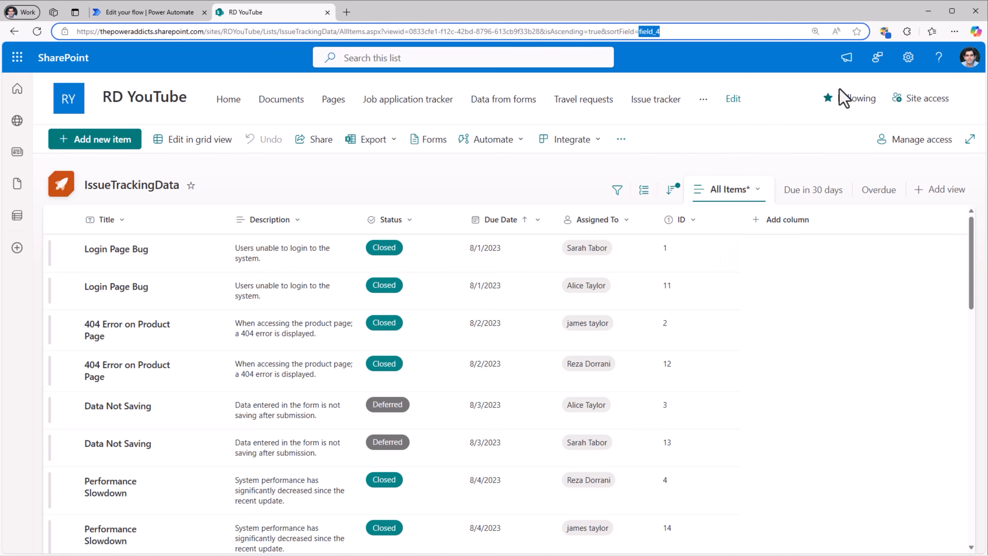
{"action": "left_click", "coordinate": [907, 59]}
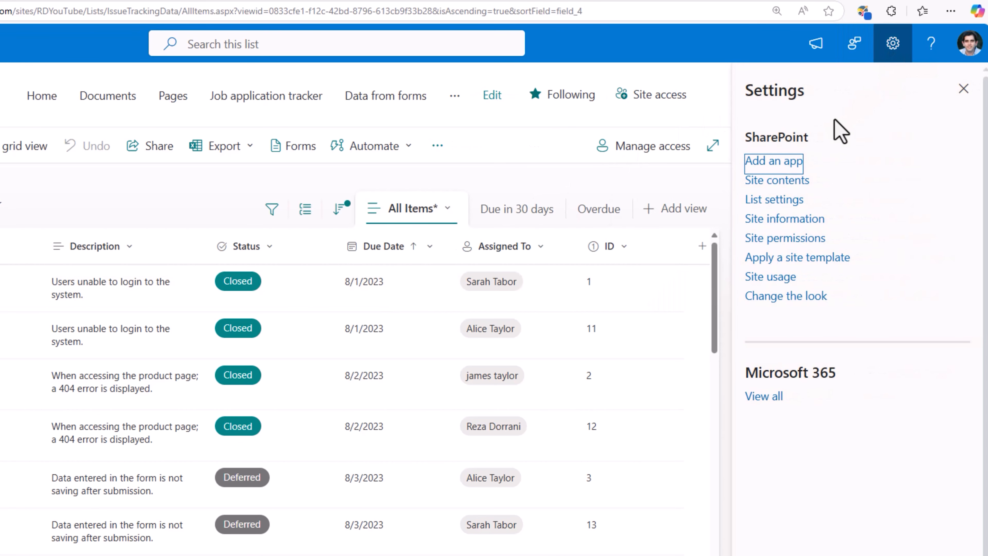
{"action": "left_click", "coordinate": [785, 220]}
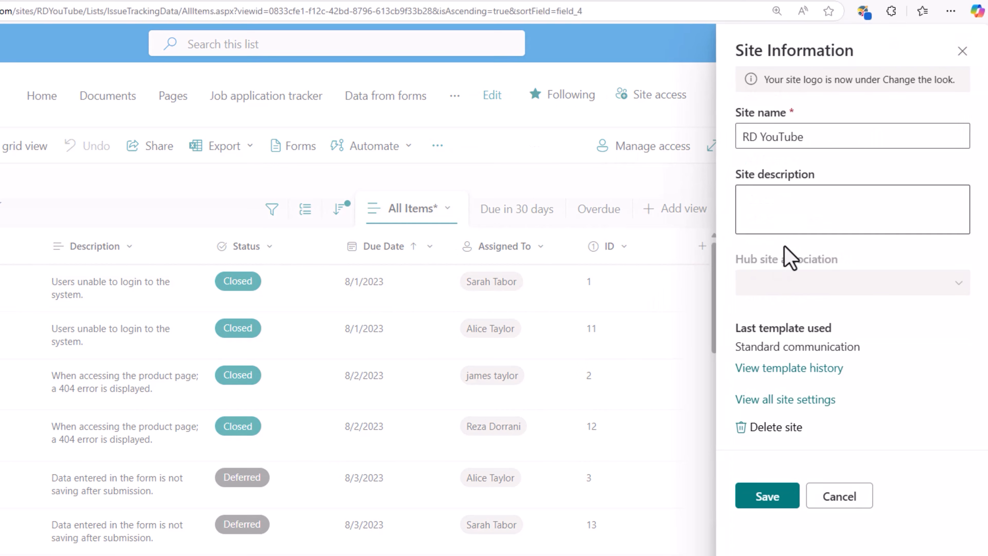
{"action": "left_click", "coordinate": [785, 399]}
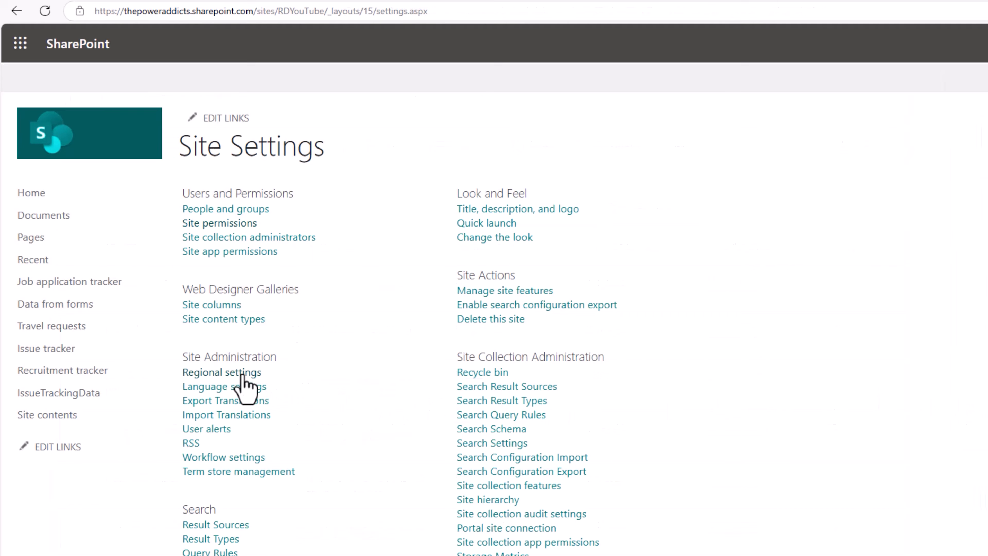
{"action": "left_click", "coordinate": [242, 375]}
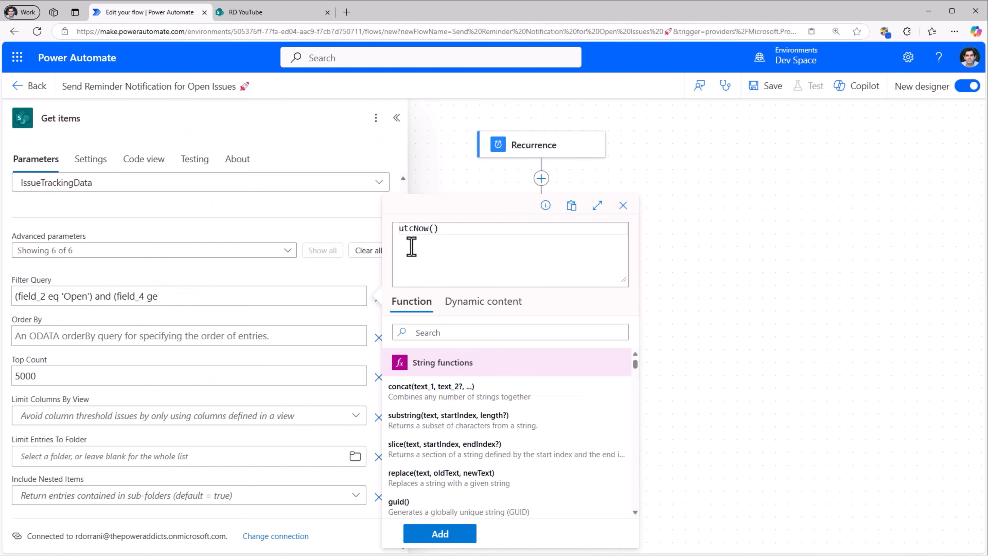
- Wrap the flow's utcNow() expression in startOfDay() and insert it into the Filter Query
{"action": "double_click", "coordinate": [400, 229]}
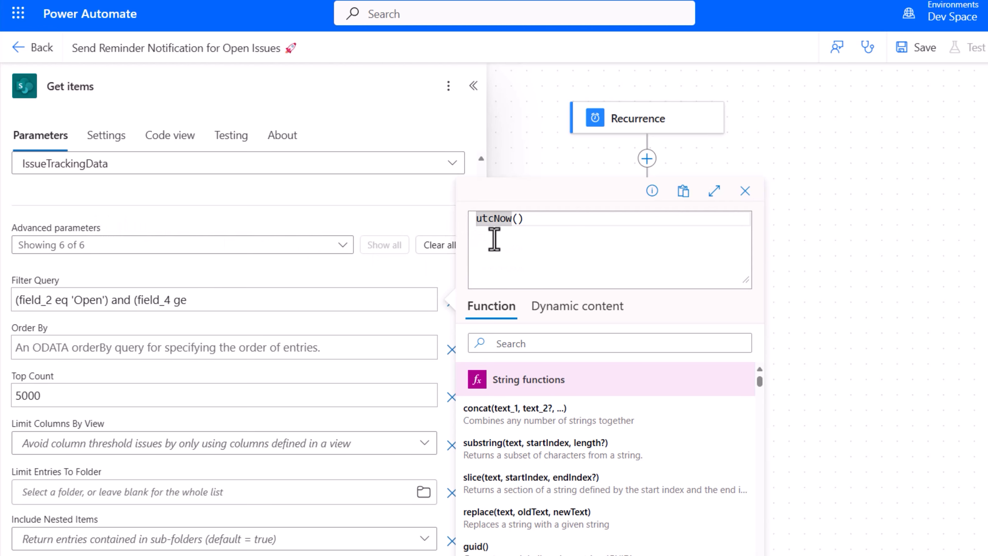
{"action": "key", "text": "Left"}
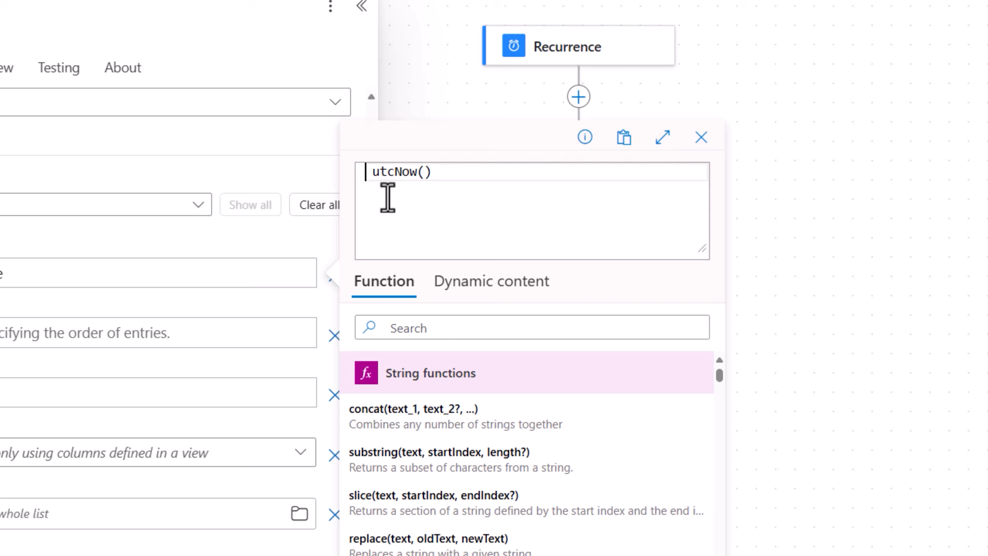
{"action": "type", "text": "start"}
{"action": "key", "text": "Tab"}
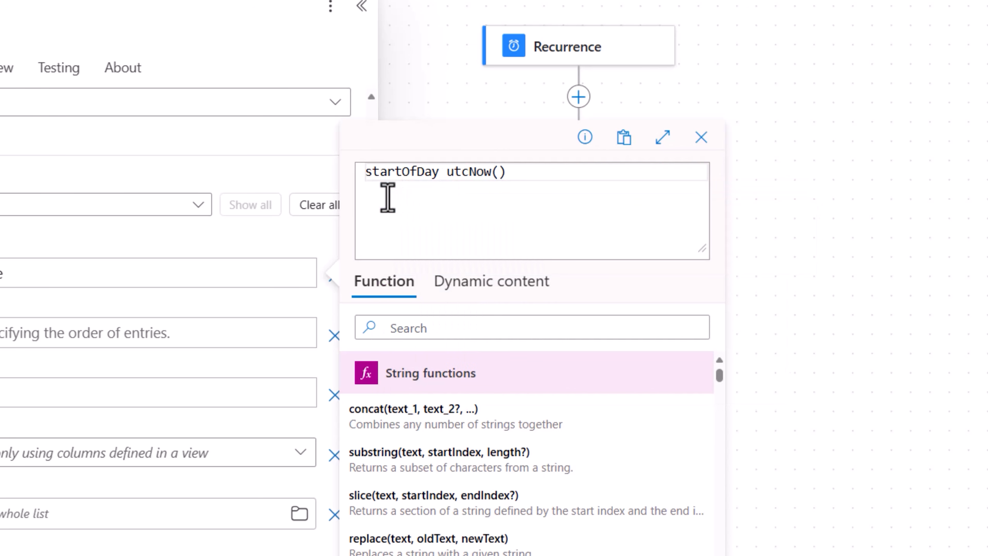
{"action": "type", "text": "("}
{"action": "left_click", "coordinate": [529, 180]}
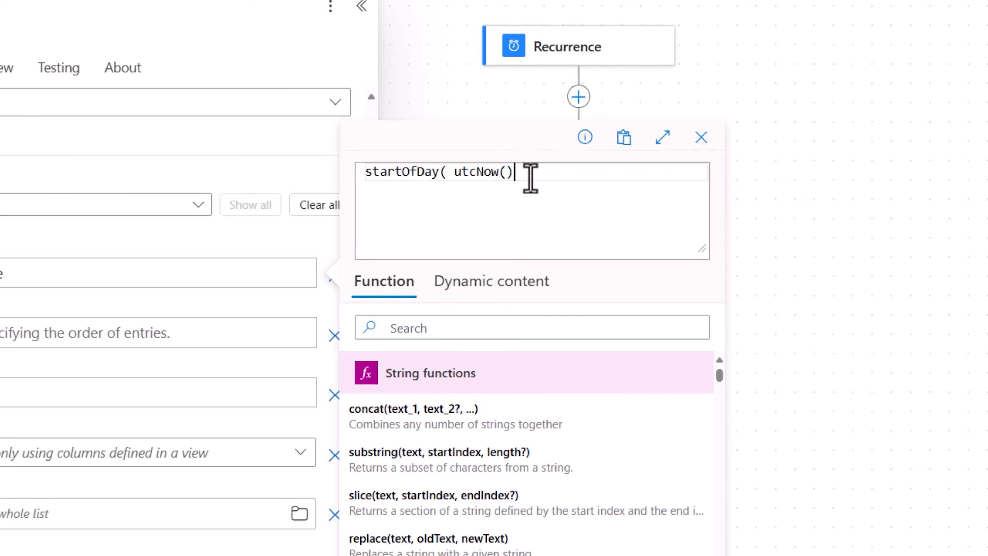
{"action": "type", "text": ")"}
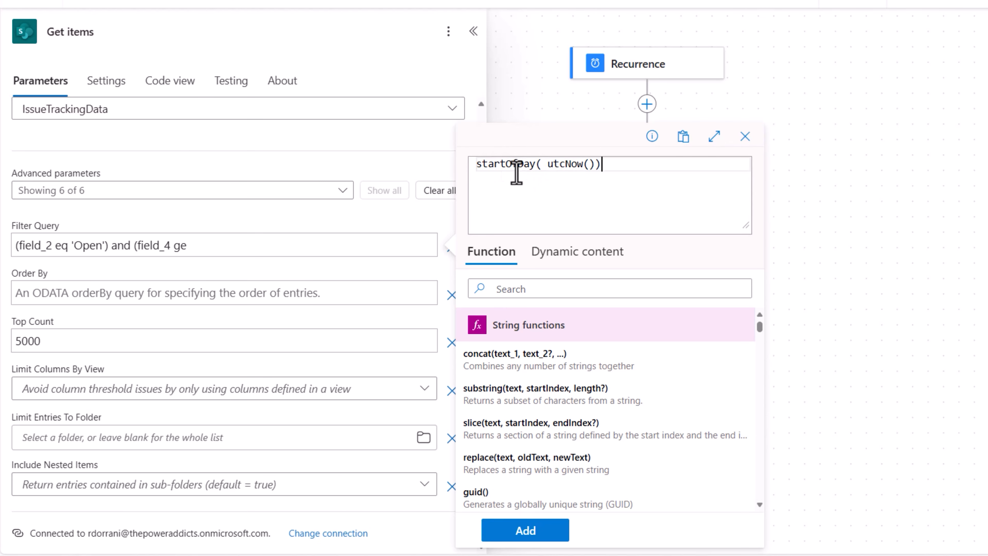
{"action": "left_click", "coordinate": [531, 536]}
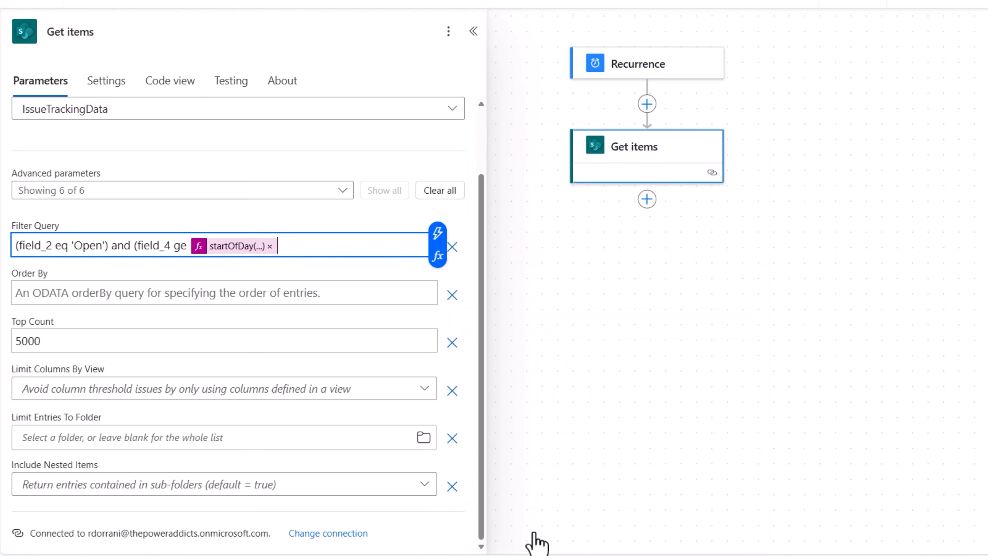
- Enclose the startOfDay expression in single quotes and close the due date condition with a parenthesis
{"action": "key", "text": "Left"}
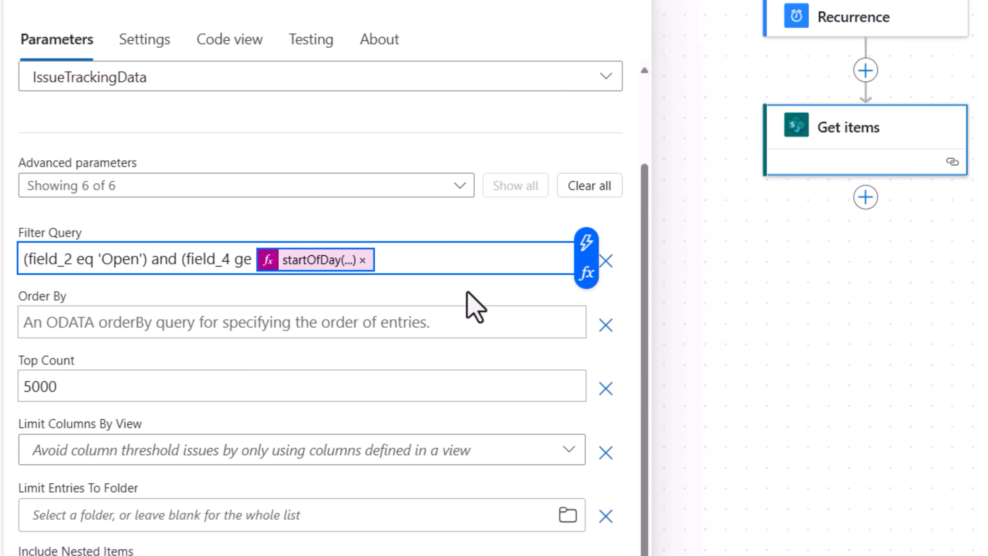
{"action": "key", "text": "Left"}
{"action": "type", "text": "'"}
{"action": "key", "text": "Right"}
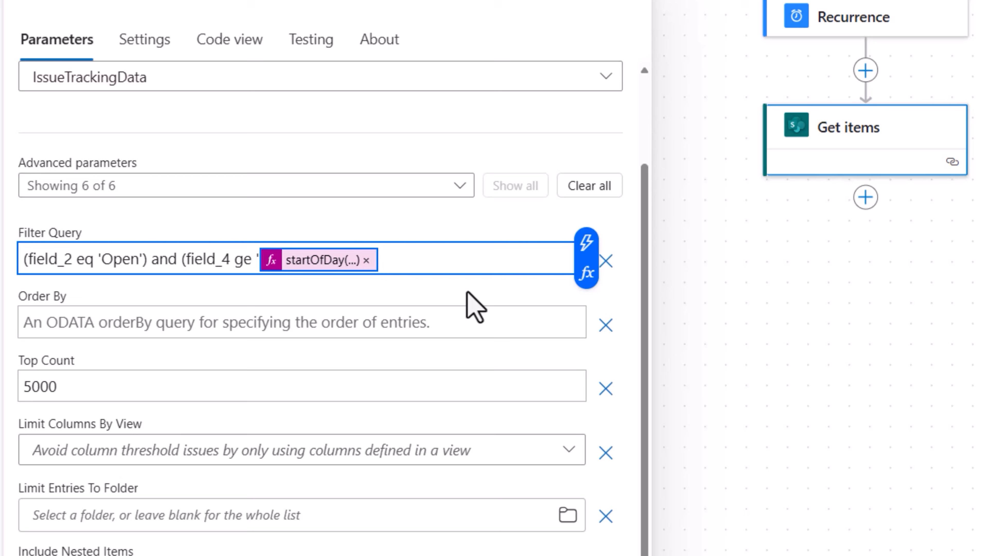
{"action": "key", "text": "Right"}
{"action": "type", "text": "')"}
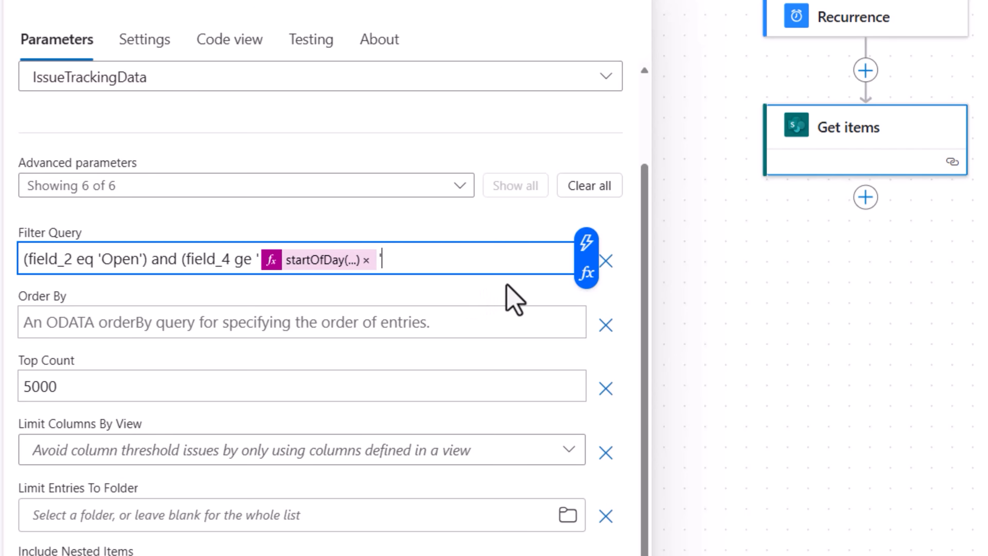
- Append a second due date condition to the Filter Query, and (field_4 le '', reusing the field_4 name
{"action": "type", "text": " and ("}
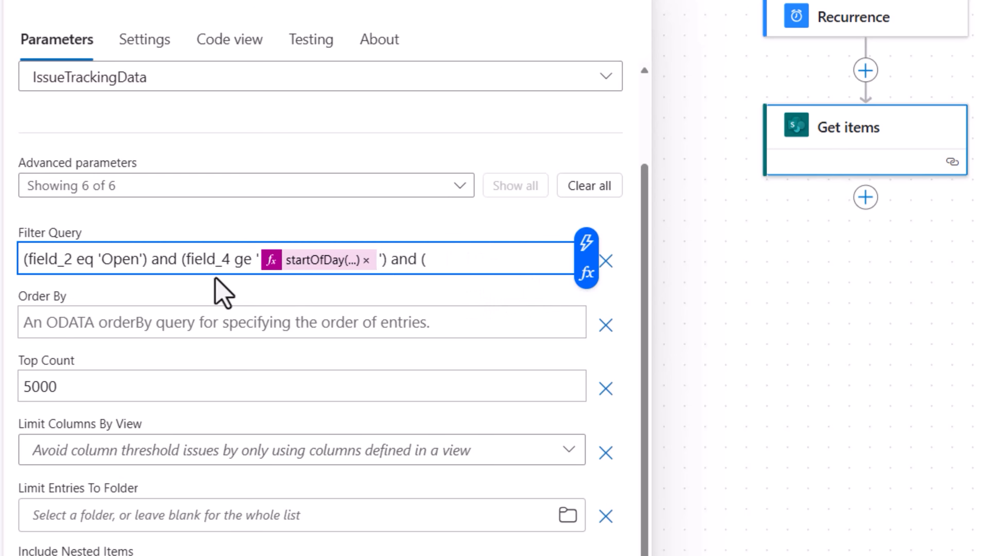
{"action": "double_click", "coordinate": [210, 258]}
{"action": "key", "text": "ctrl+c"}
{"action": "left_click", "coordinate": [571, 271]}
{"action": "type", "text": "("}
{"action": "key", "text": "ctrl+v"}
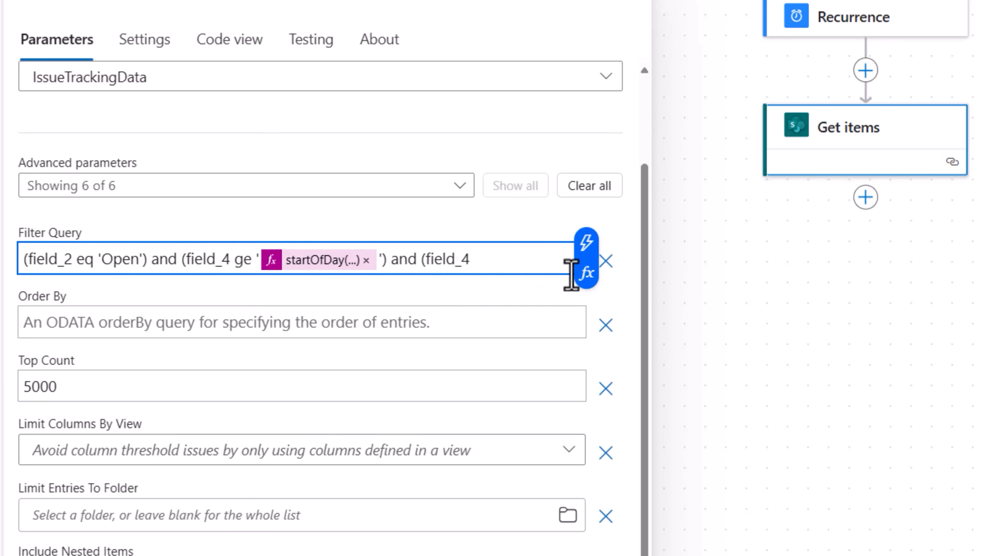
{"action": "type", "text": "le ''"}
{"action": "key", "text": "Left"}
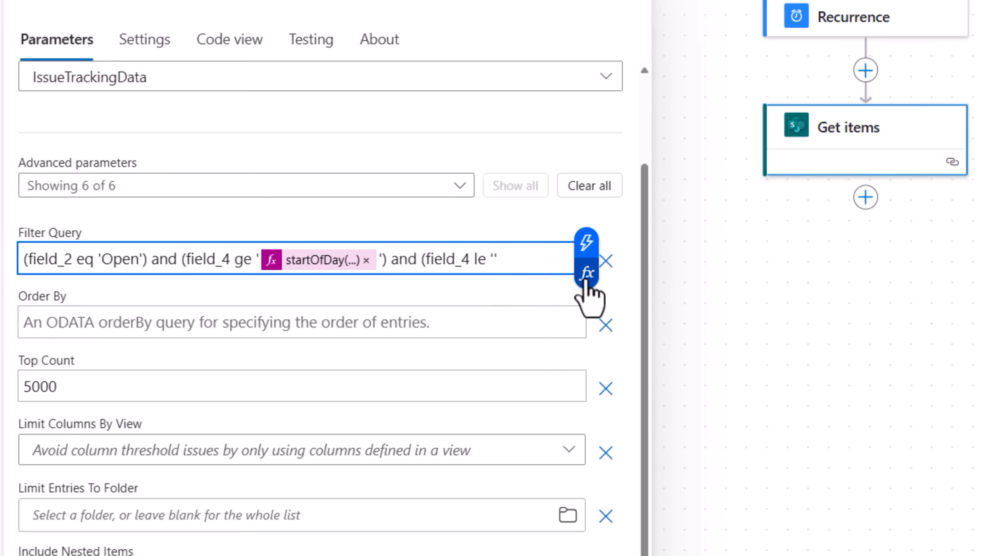
- Insert the expression startOfDay(addDays(utcNow(),7)) between the last quotes of the Filter Query and close that condition with a parenthesis
{"action": "left_click", "coordinate": [586, 275]}
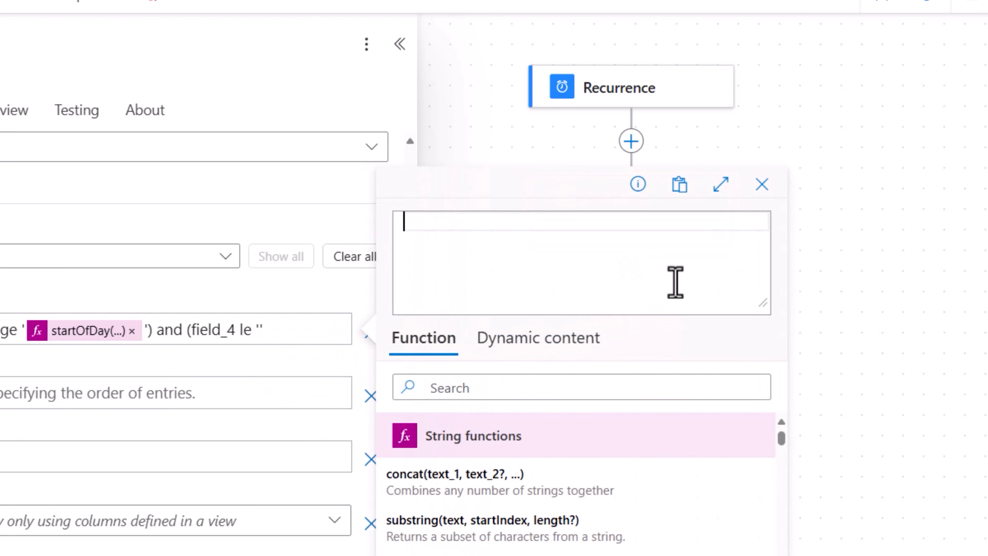
{"action": "type", "text": "start"}
{"action": "key", "text": "Tab"}
{"action": "type", "text": "("}
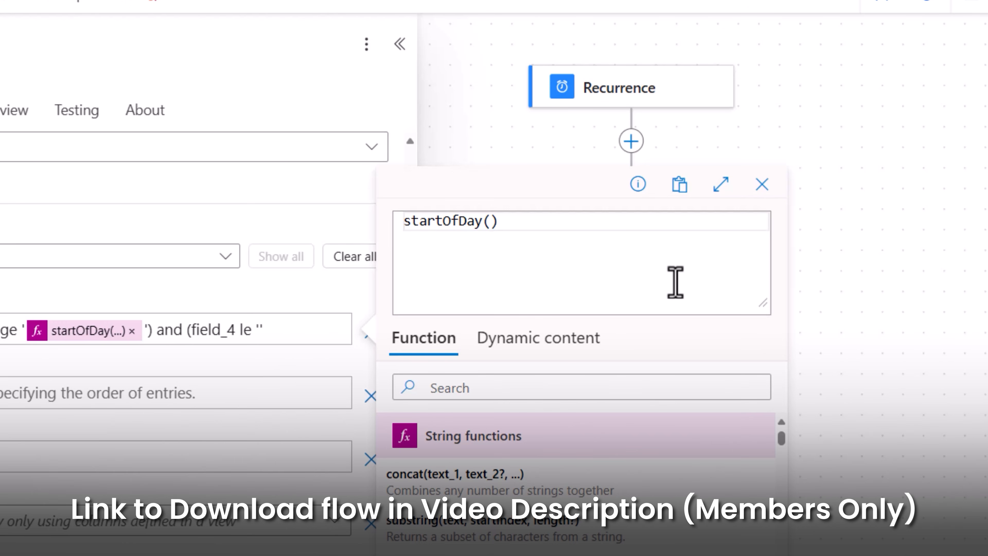
{"action": "type", "text": "add"}
{"action": "key", "text": "Down"}
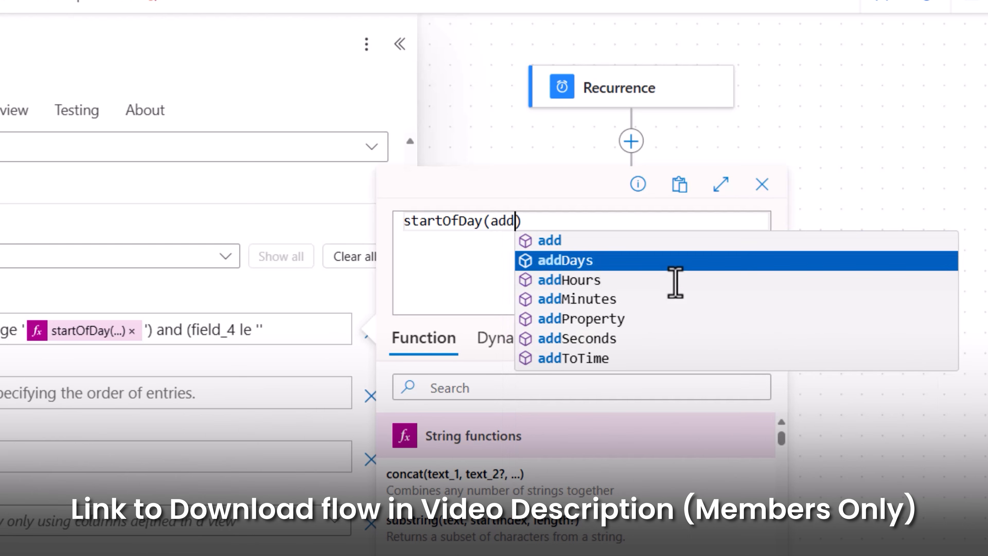
{"action": "key", "text": "Return"}
{"action": "type", "text": "(ut"}
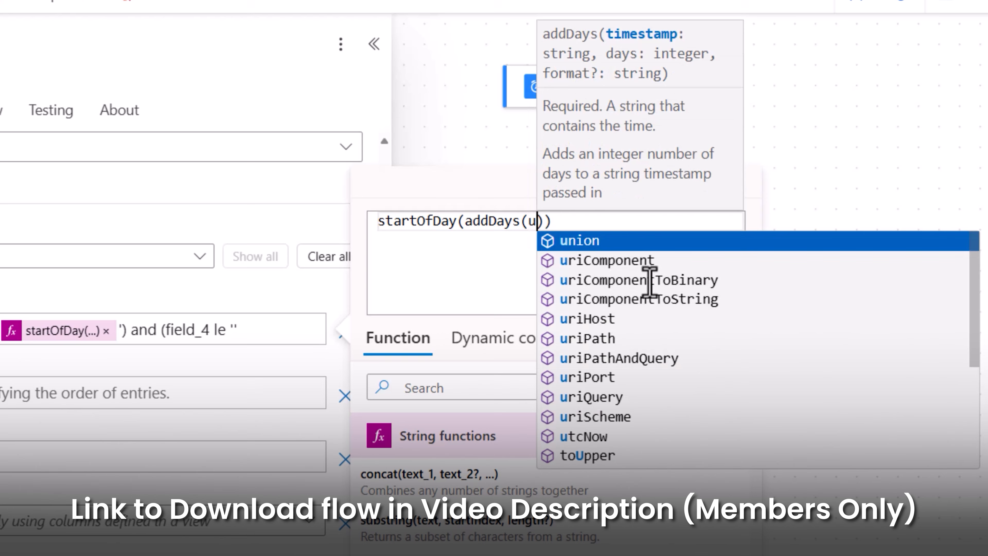
{"action": "key", "text": "Return"}
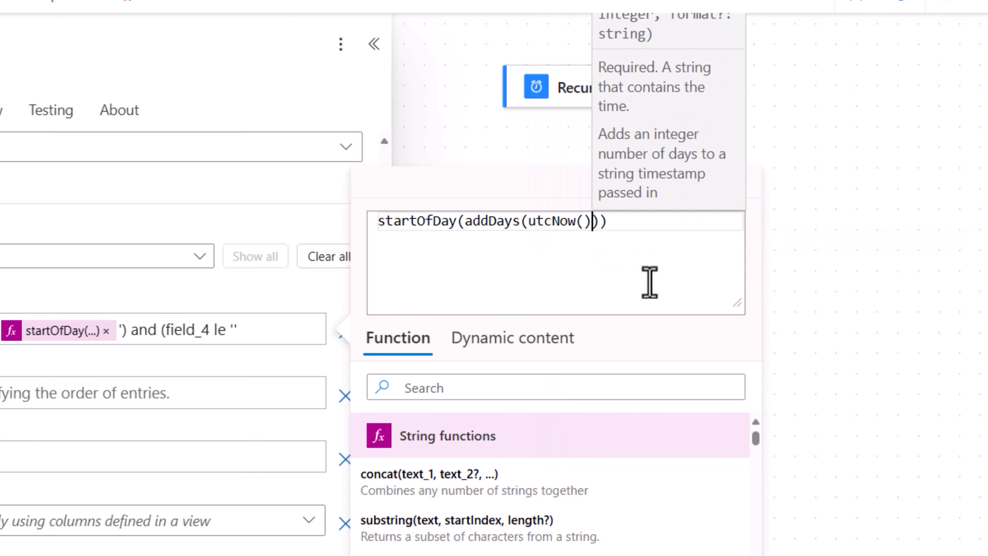
{"action": "type", "text": ",7"}
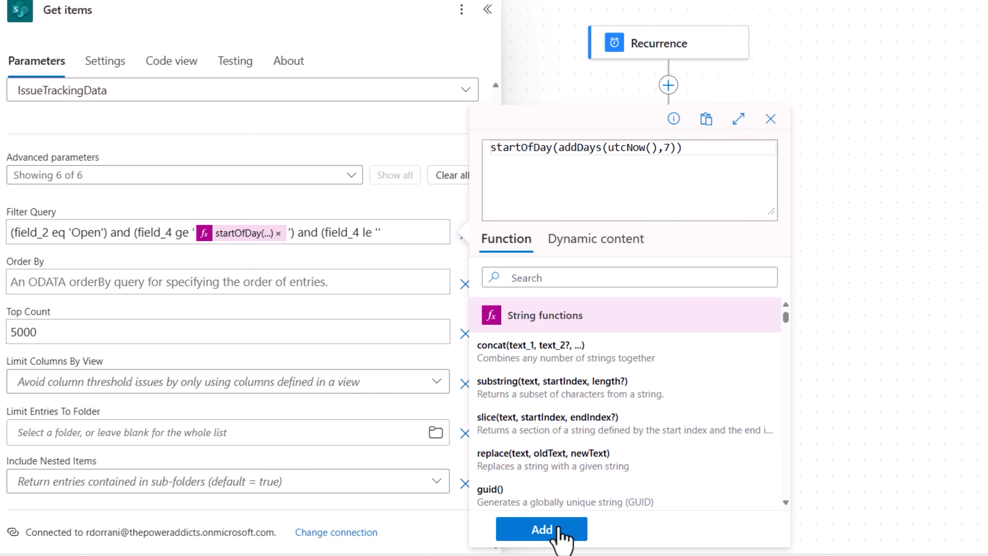
{"action": "left_click", "coordinate": [542, 529]}
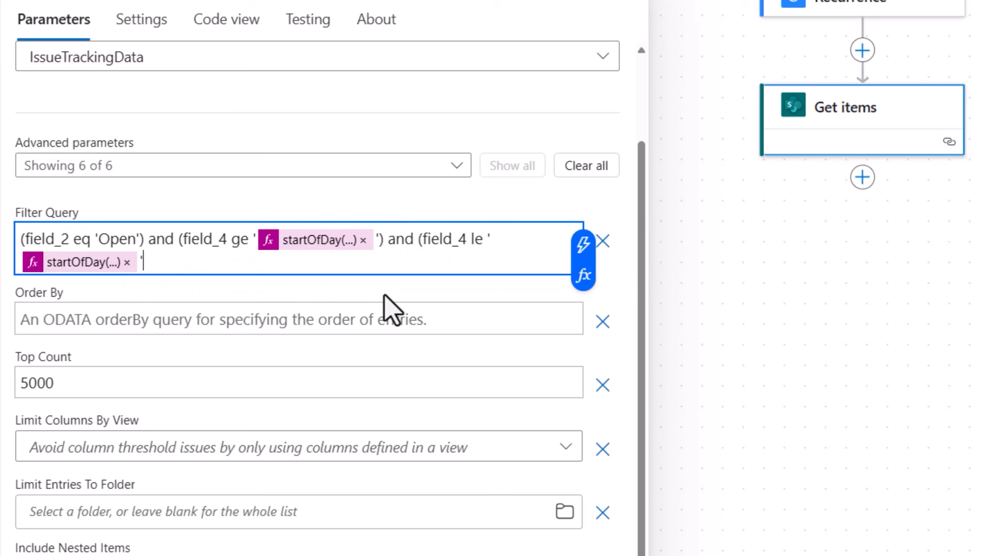
{"action": "type", "text": ")"}
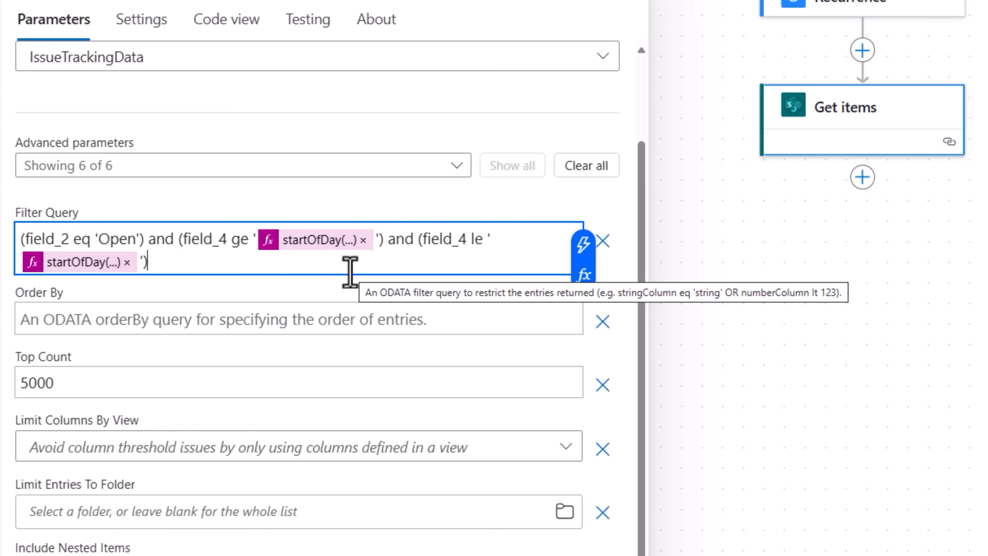
- Set the Get items Order By to field_4 asc, checking the Due Date column's internal name in the SharePoint list
{"action": "left_click", "coordinate": [97, 353]}
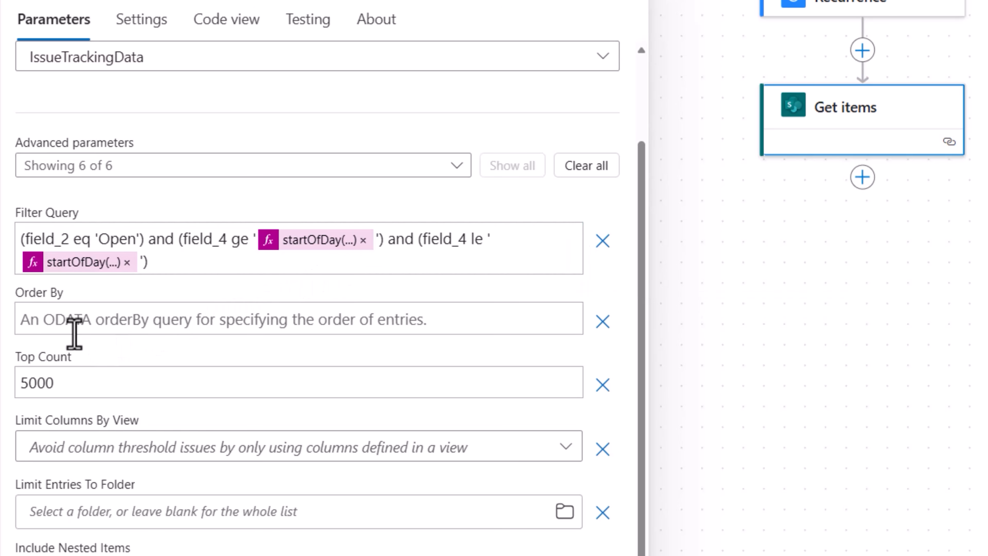
{"action": "left_click", "coordinate": [53, 320]}
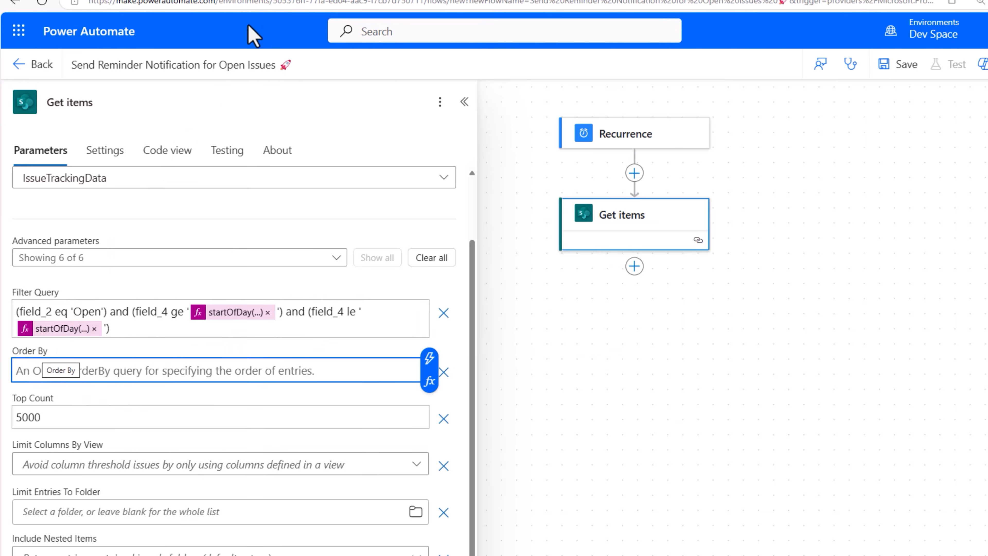
{"action": "left_click", "coordinate": [280, 17]}
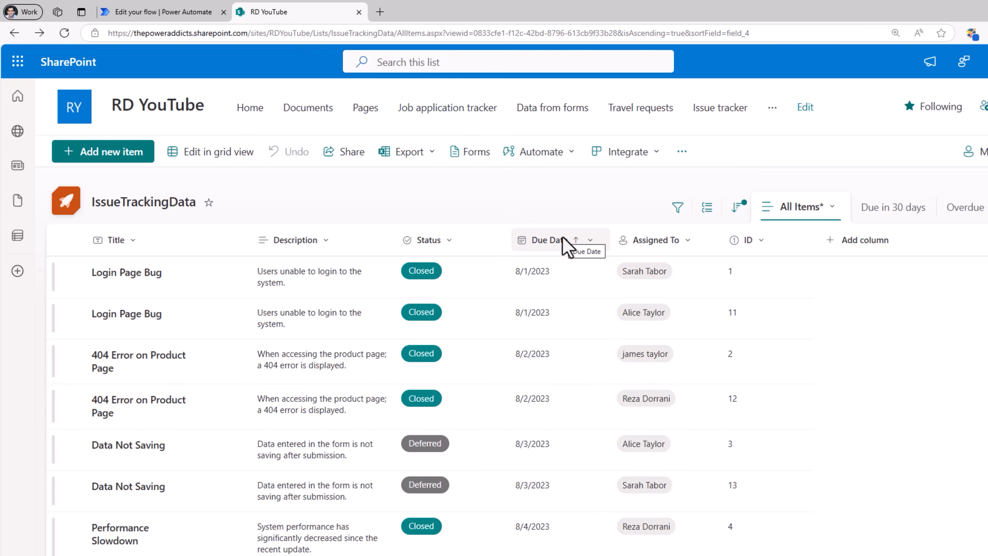
{"action": "left_click", "coordinate": [182, 14]}
{"action": "type", "text": "field_4"}
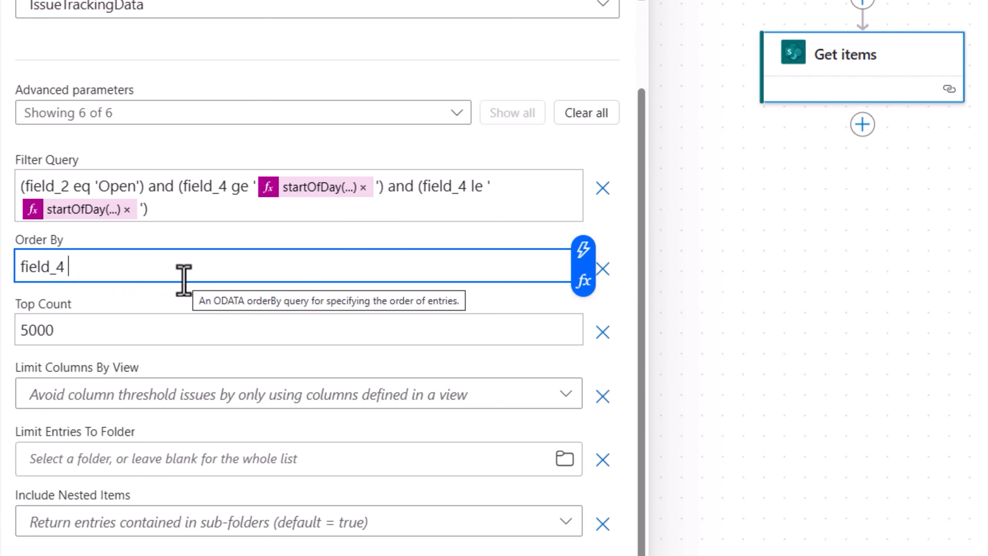
{"action": "type", "text": " asc"}
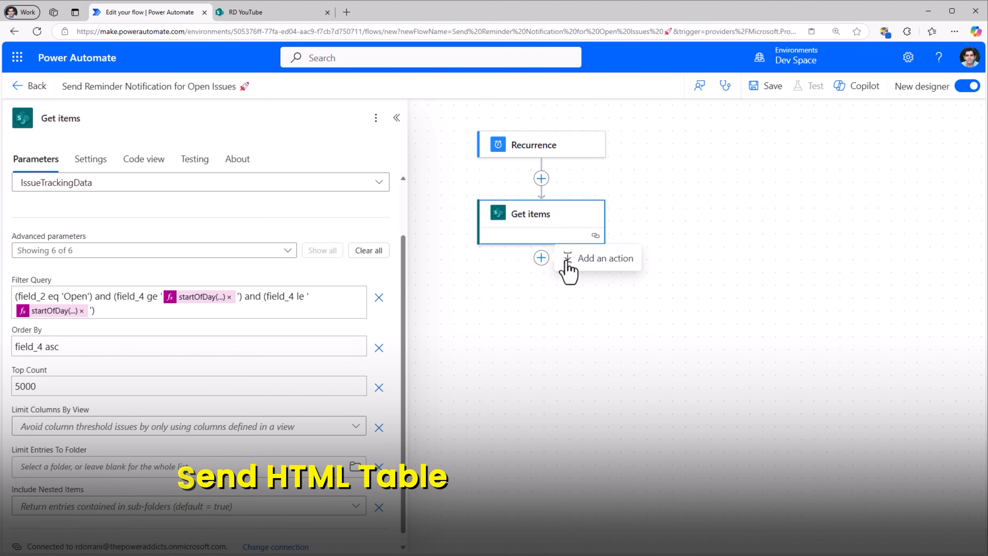
- Add a Create HTML table action after Get items and use the body/value list from Get items as its source array
{"action": "left_click", "coordinate": [862, 125]}
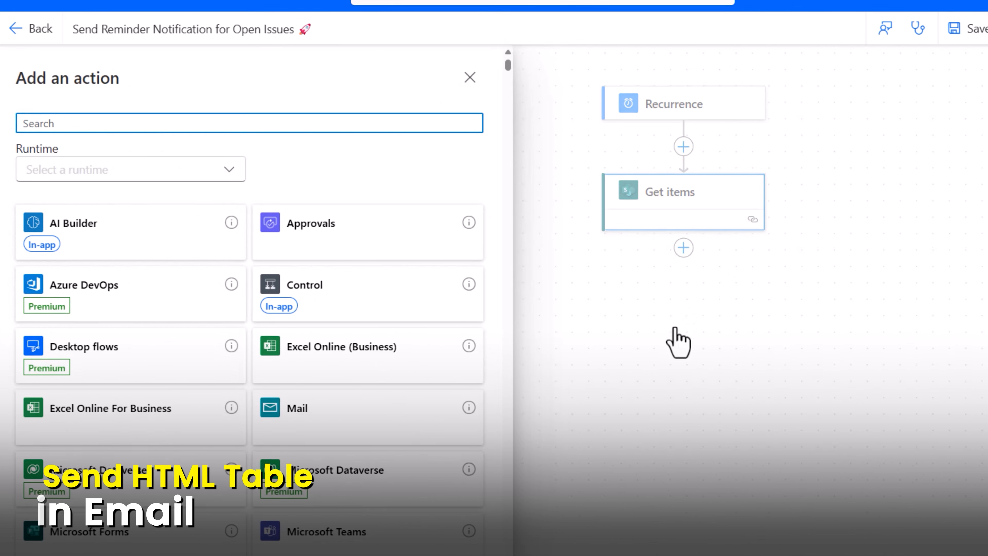
{"action": "type", "text": "create html"}
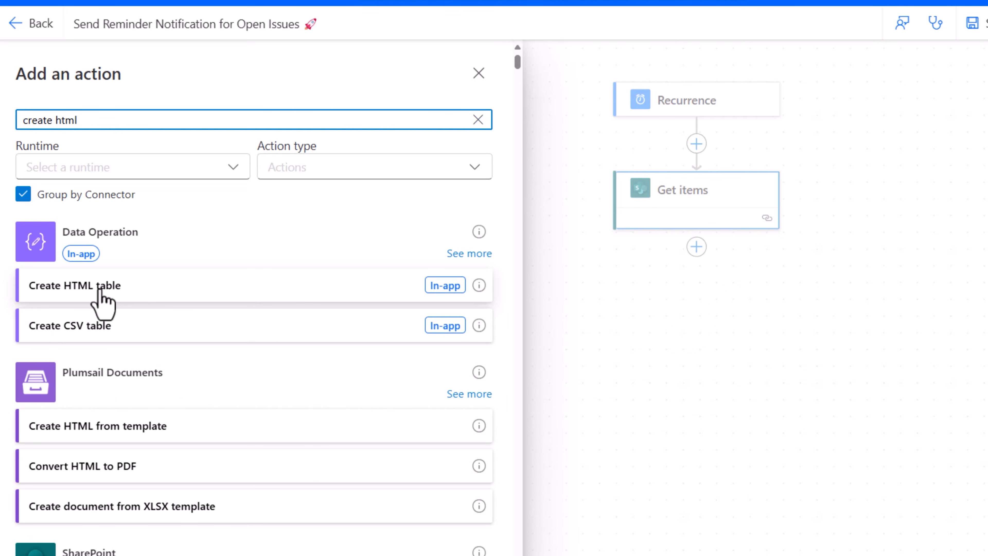
{"action": "left_click", "coordinate": [100, 291]}
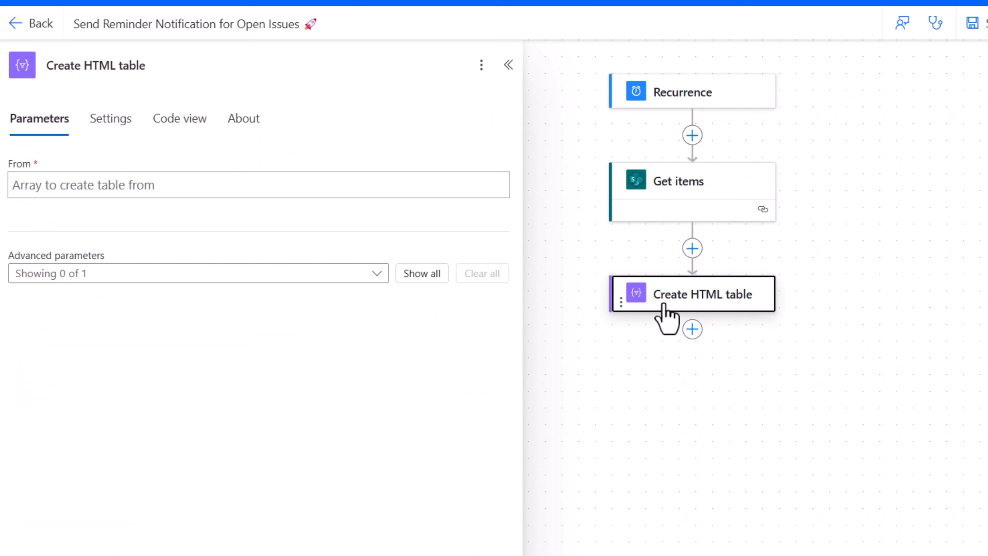
{"action": "left_click", "coordinate": [62, 190]}
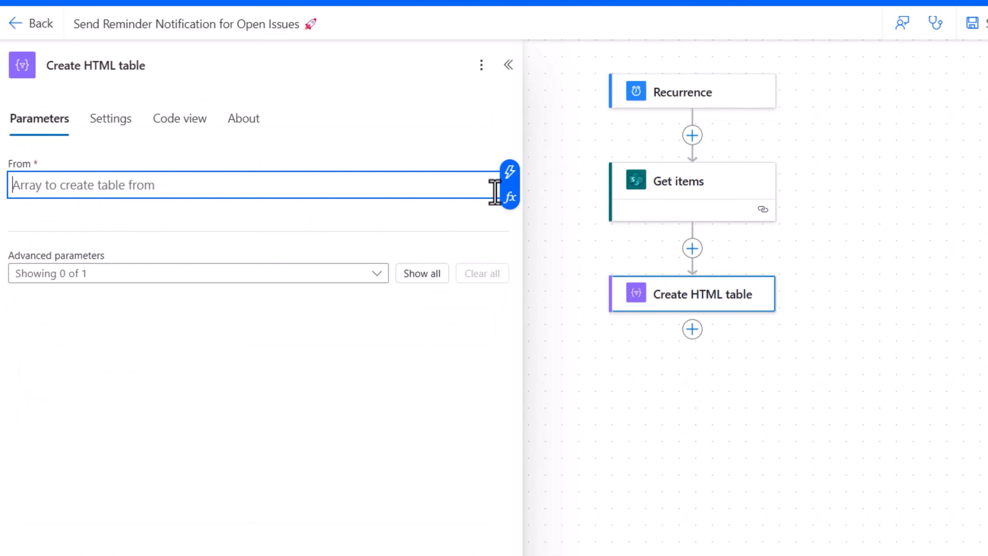
{"action": "left_click", "coordinate": [509, 173]}
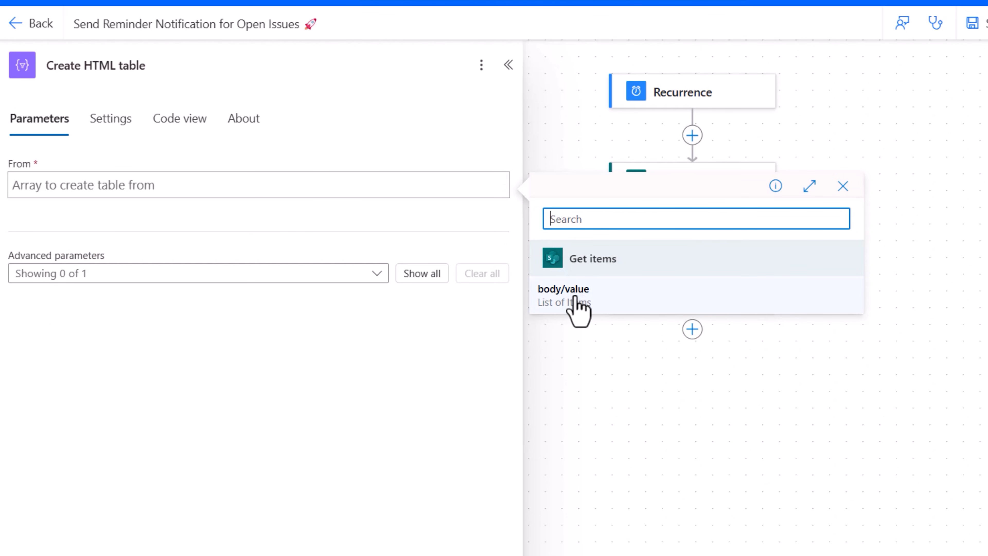
{"action": "left_click", "coordinate": [563, 302]}
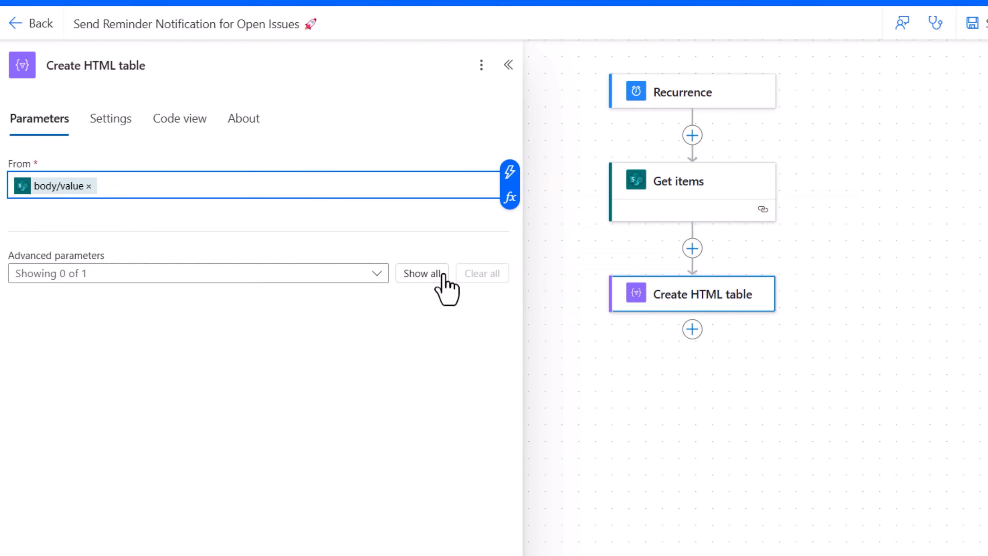
- Show all advanced parameters of the Create HTML table action and set Columns to Custom
{"action": "left_click", "coordinate": [431, 273]}
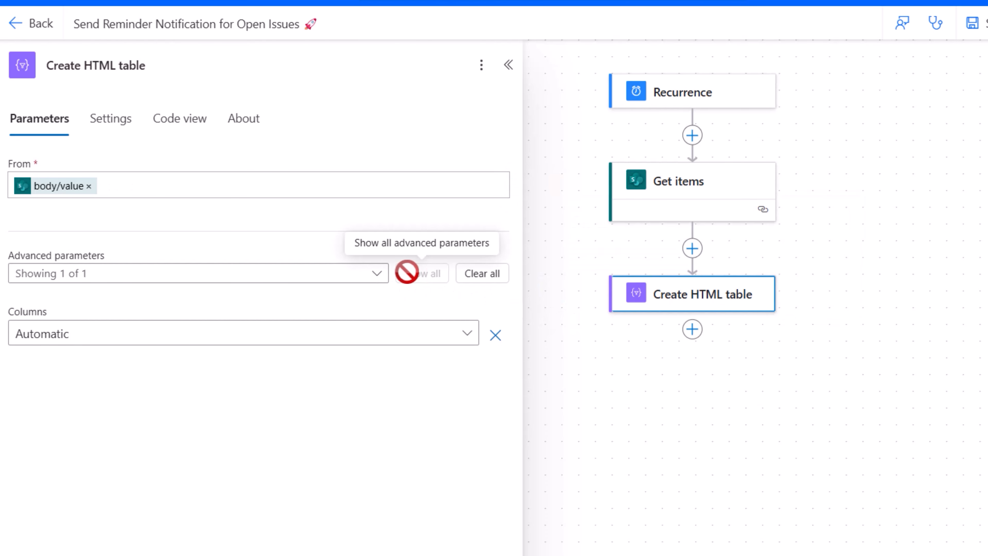
{"action": "left_click", "coordinate": [239, 339]}
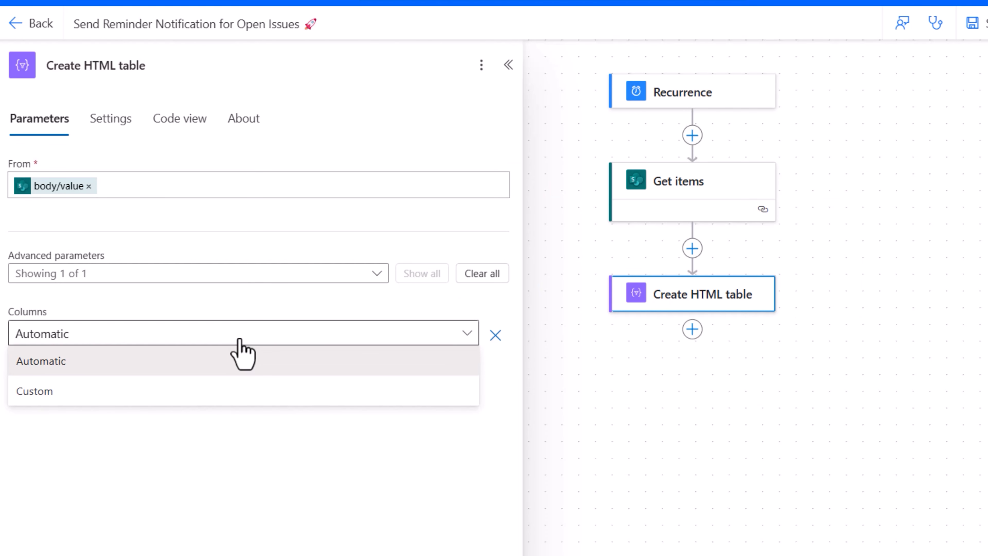
{"action": "left_click", "coordinate": [101, 397]}
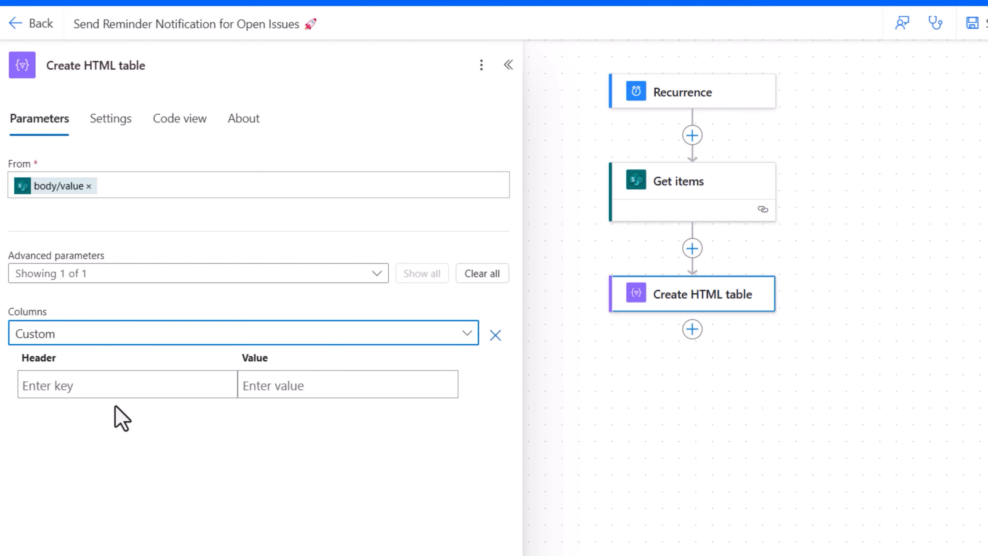
- Define the first table column with the header Title and the Title field from Get items as its value
{"action": "left_click", "coordinate": [423, 403]}
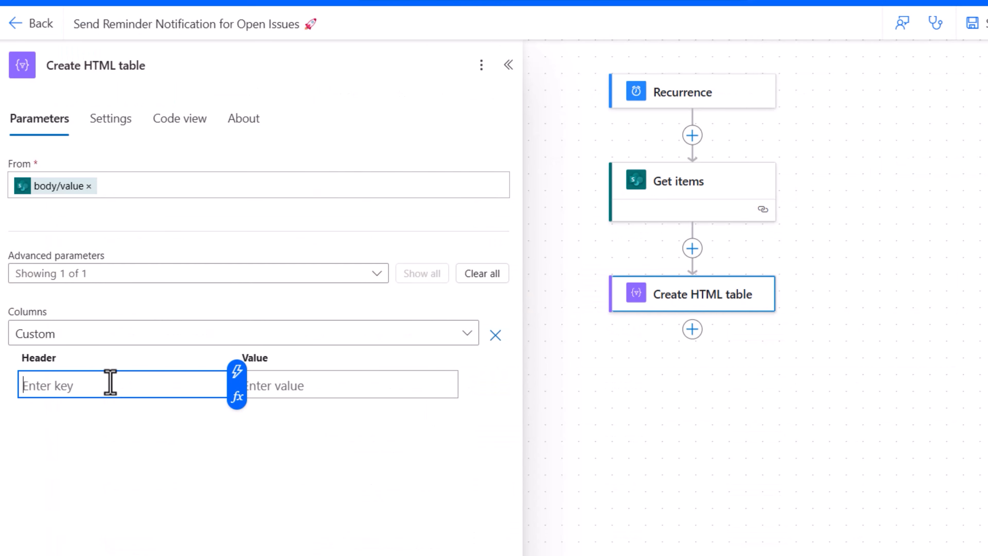
{"action": "type", "text": "Title"}
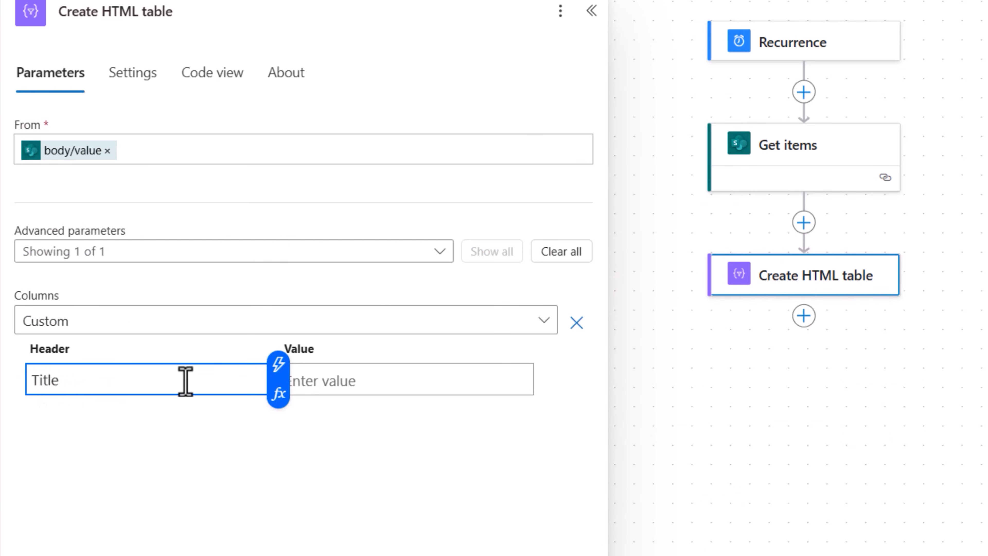
{"action": "left_click", "coordinate": [325, 379]}
{"action": "left_click", "coordinate": [531, 364]}
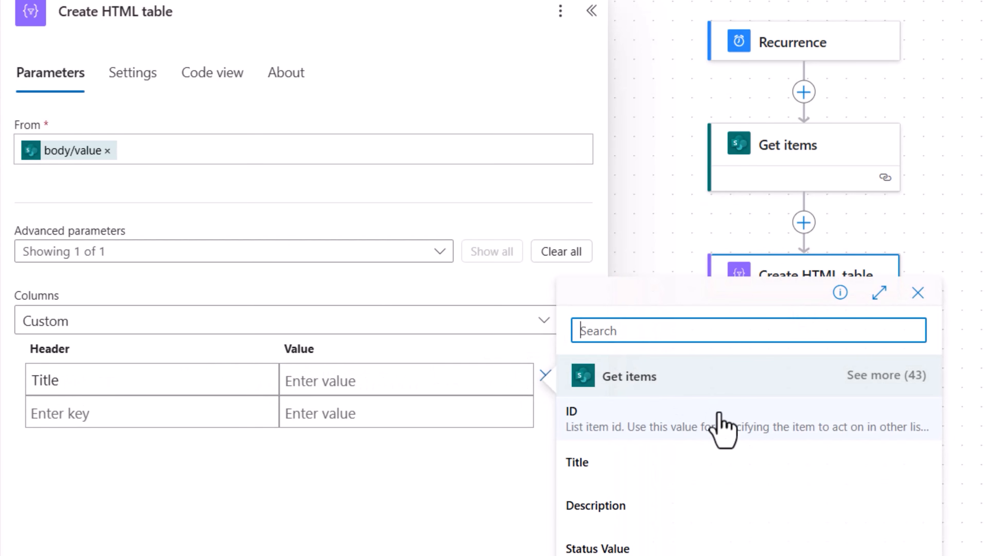
{"action": "type", "text": "title"}
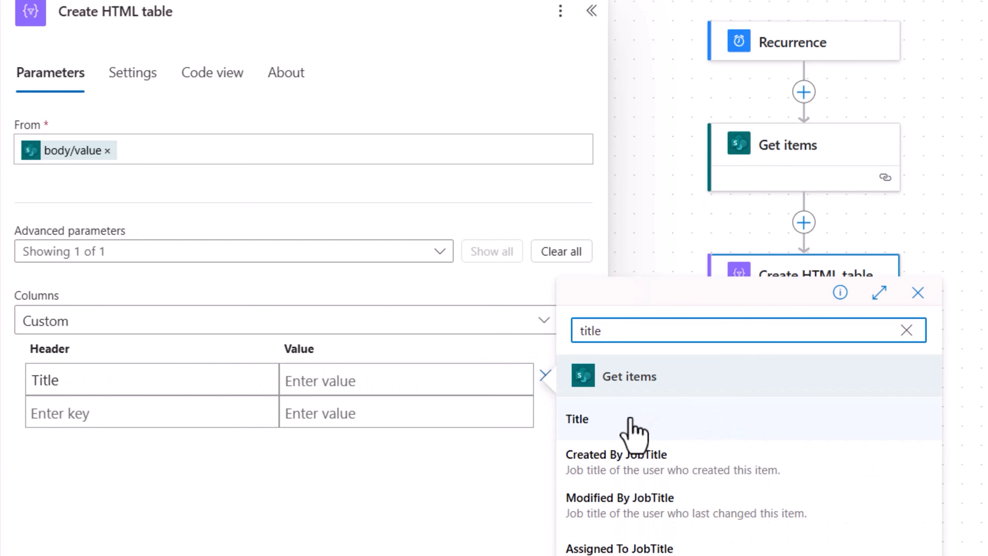
{"action": "left_click", "coordinate": [621, 421]}
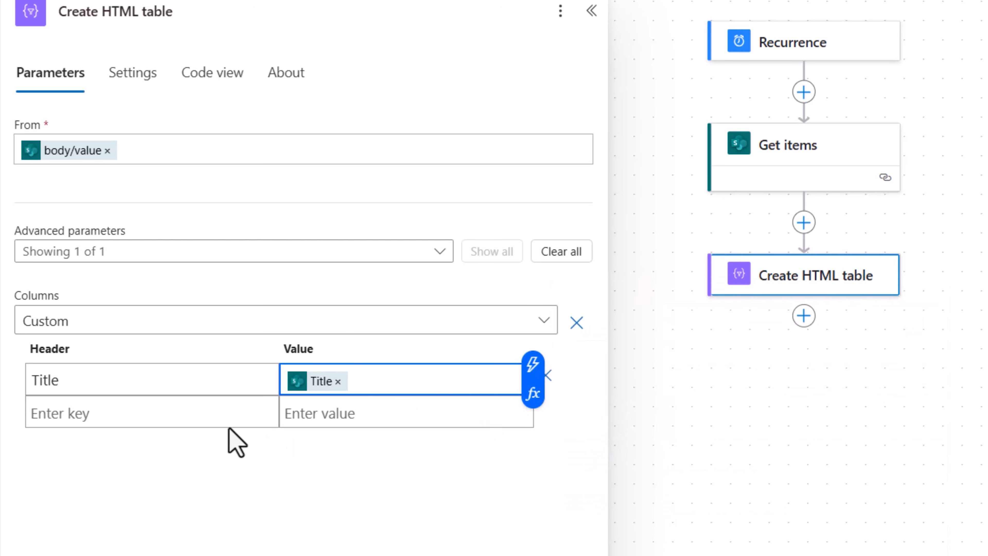
- Add a second table column with the header Status and the Status Value field from Get items
{"action": "left_click", "coordinate": [101, 412]}
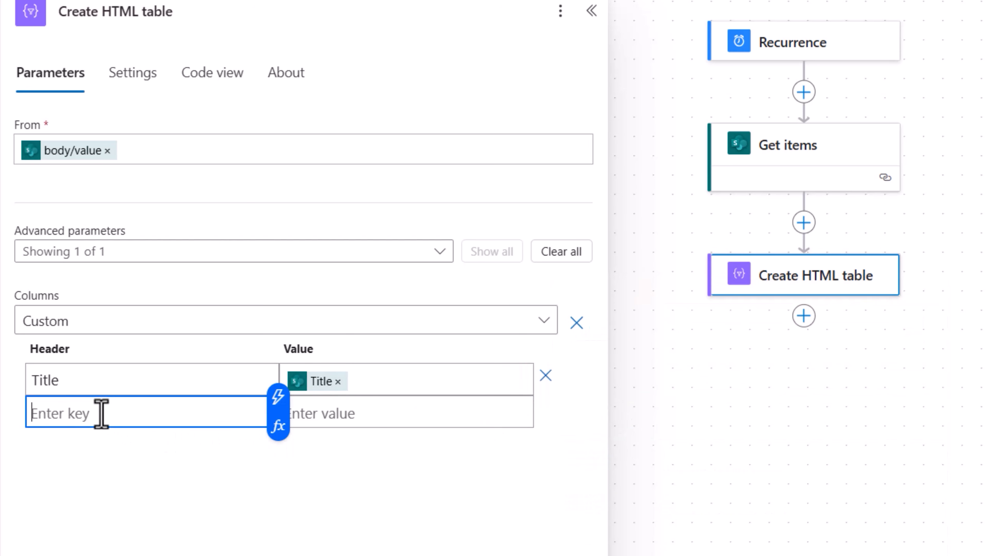
{"action": "type", "text": "Status"}
{"action": "left_click", "coordinate": [502, 401]}
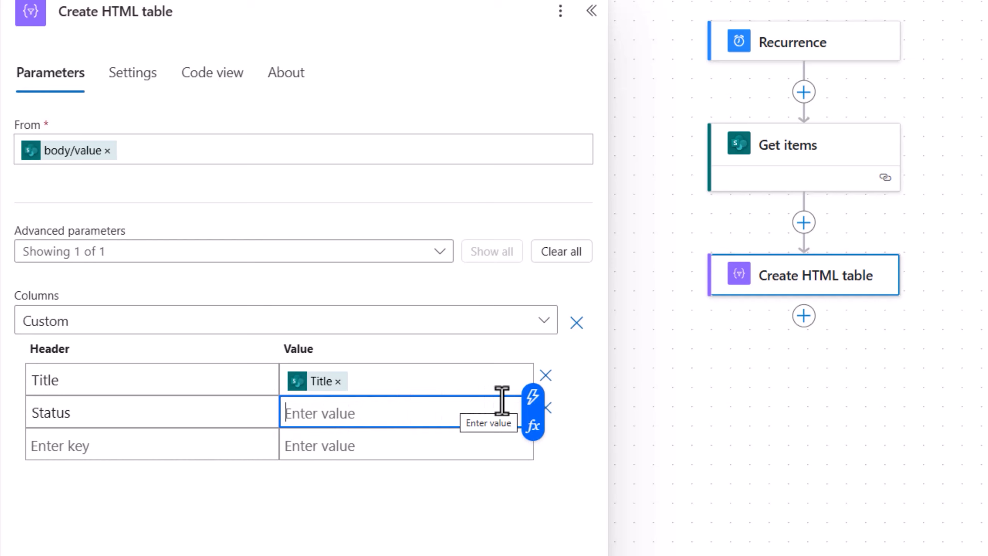
{"action": "left_click", "coordinate": [533, 396]}
{"action": "type", "text": "stat"}
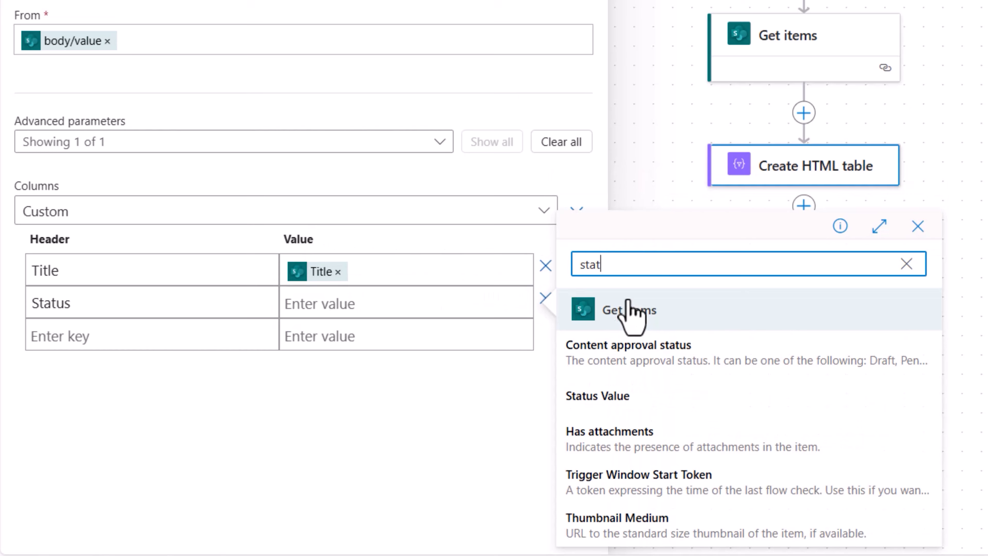
{"action": "type", "text": "us"}
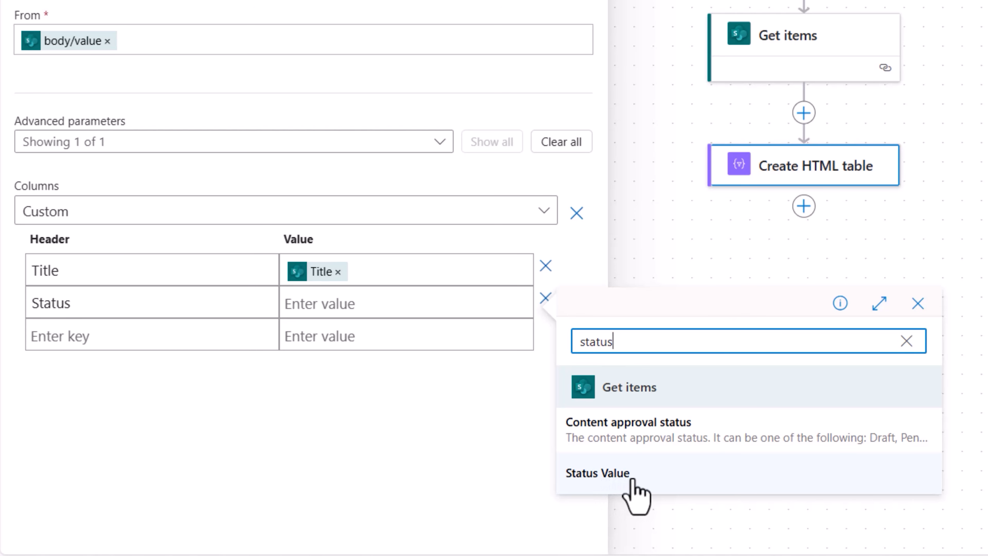
{"action": "left_click", "coordinate": [606, 472]}
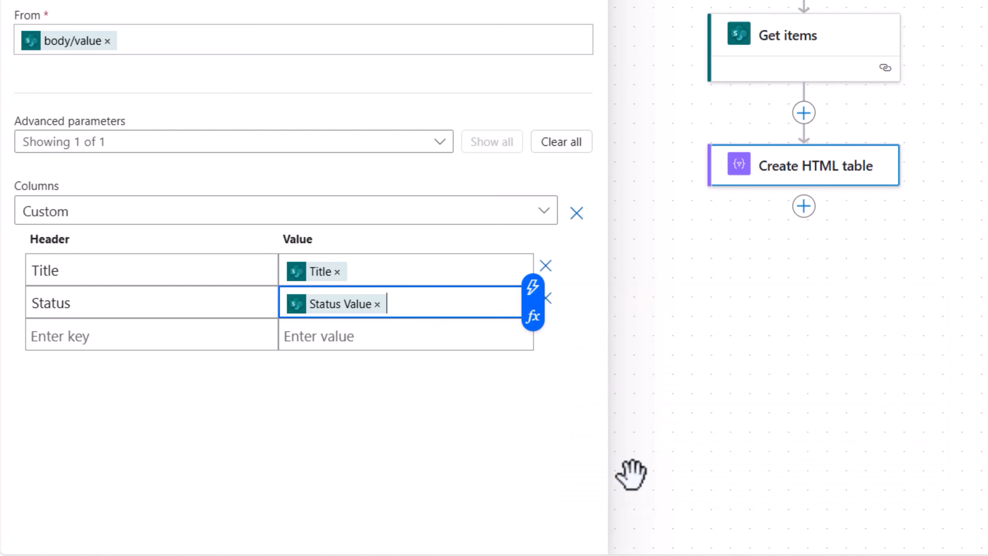
- Add a third table column with the header Assigned To and the Assigned To DisplayName field from Get items
{"action": "left_click", "coordinate": [90, 337]}
{"action": "type", "text": "Assigned To"}
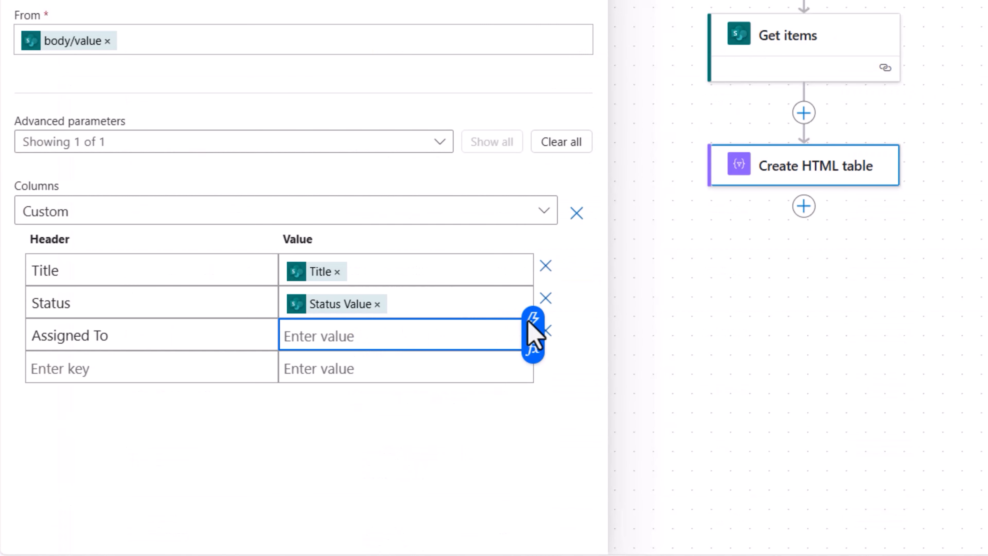
{"action": "left_click", "coordinate": [531, 319]}
{"action": "type", "text": "Assigned"}
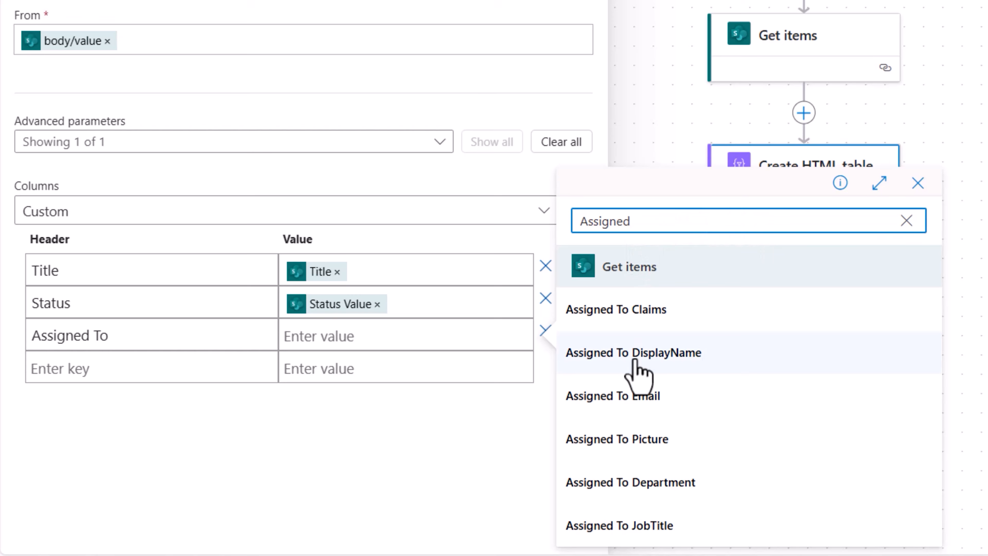
{"action": "left_click", "coordinate": [652, 355]}
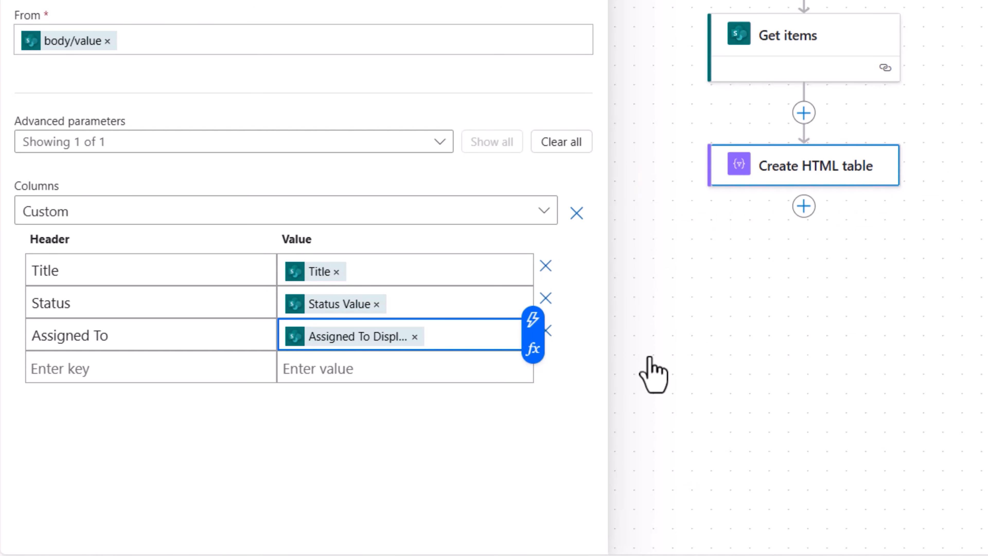
- Add a fourth column with the header Due Date to the HTML table's custom columns
{"action": "left_click", "coordinate": [77, 370]}
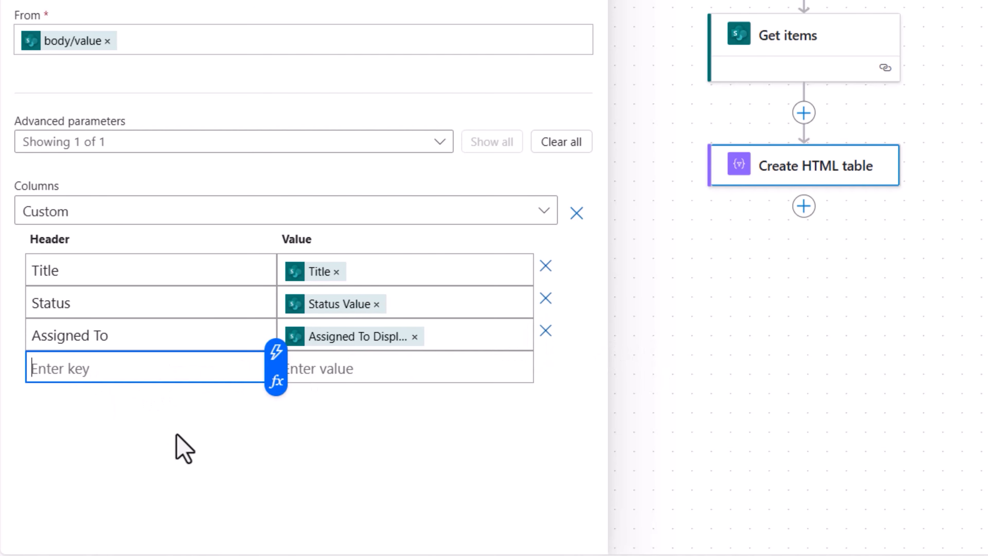
{"action": "type", "text": "Due Date"}
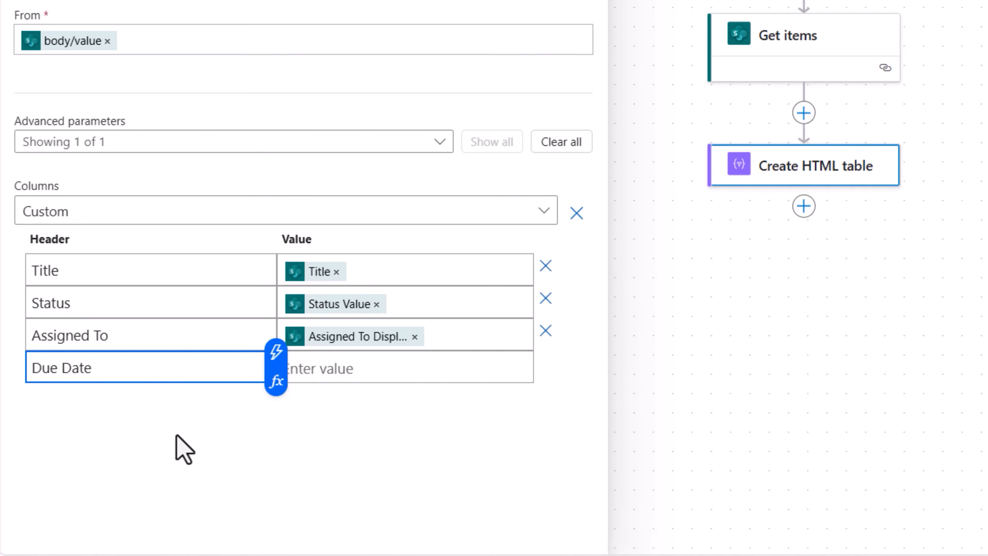
{"action": "left_click", "coordinate": [331, 368]}
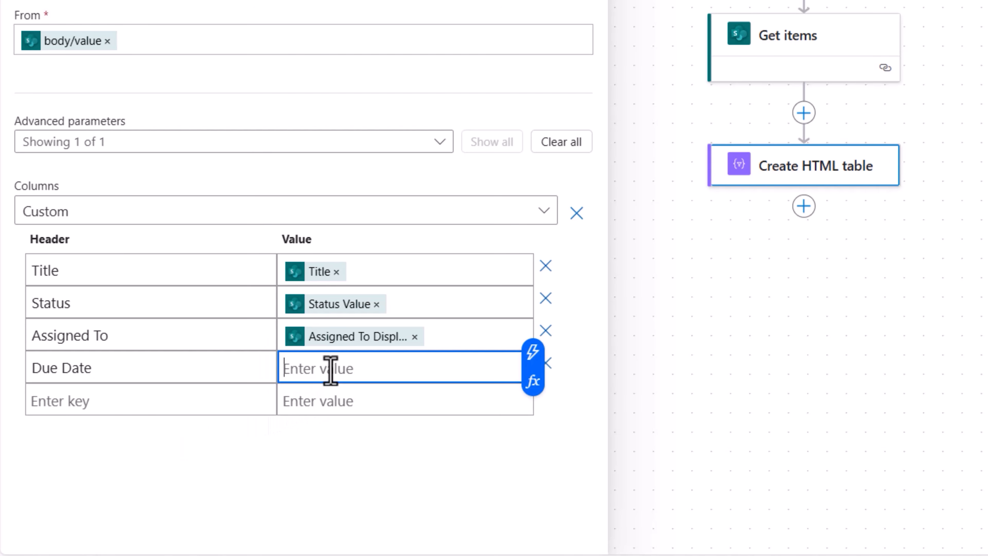
- Set the Due Date column's value to a formatDateTime expression using the Due Date field from Get items and the format 'D'
{"action": "left_click", "coordinate": [533, 380]}
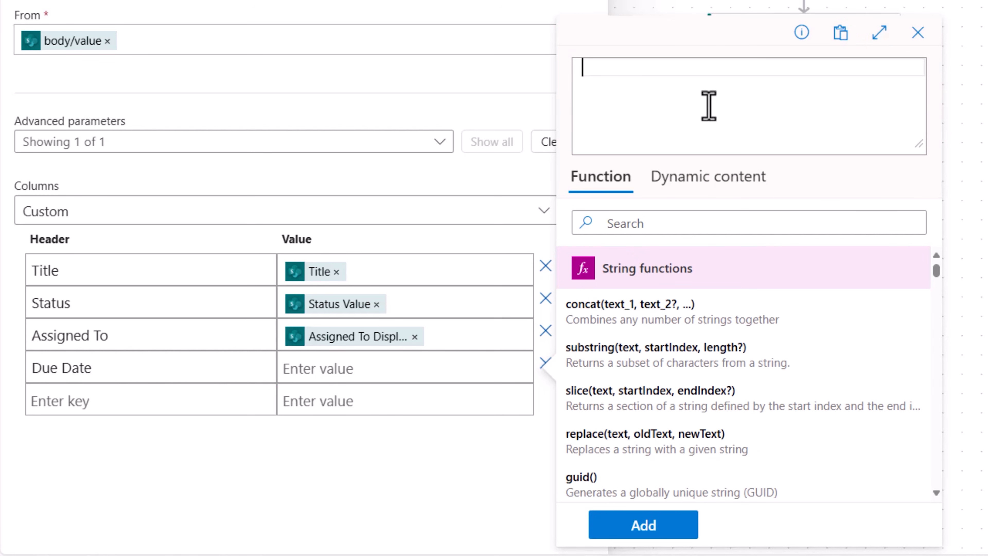
{"action": "type", "text": "forma"}
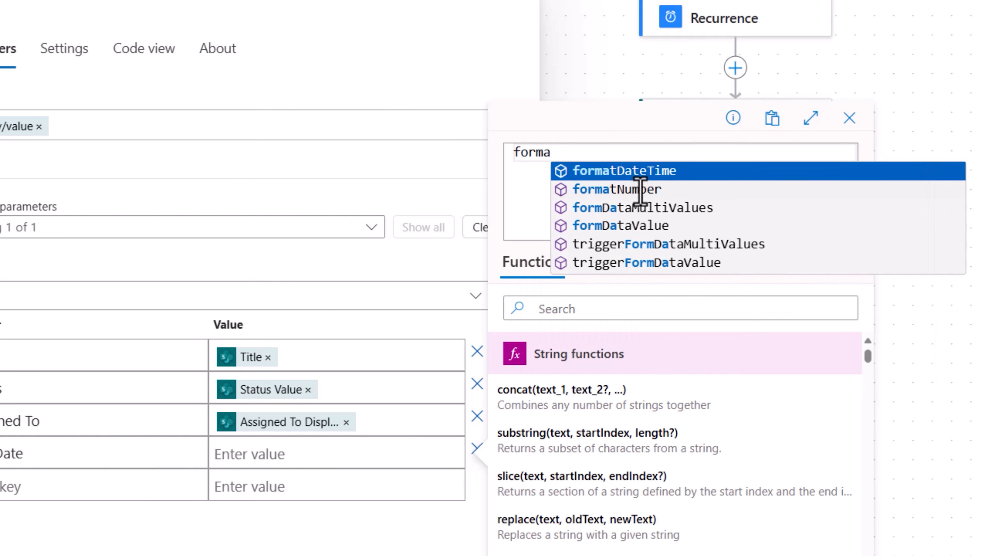
{"action": "key", "text": "Tab"}
{"action": "type", "text": "("}
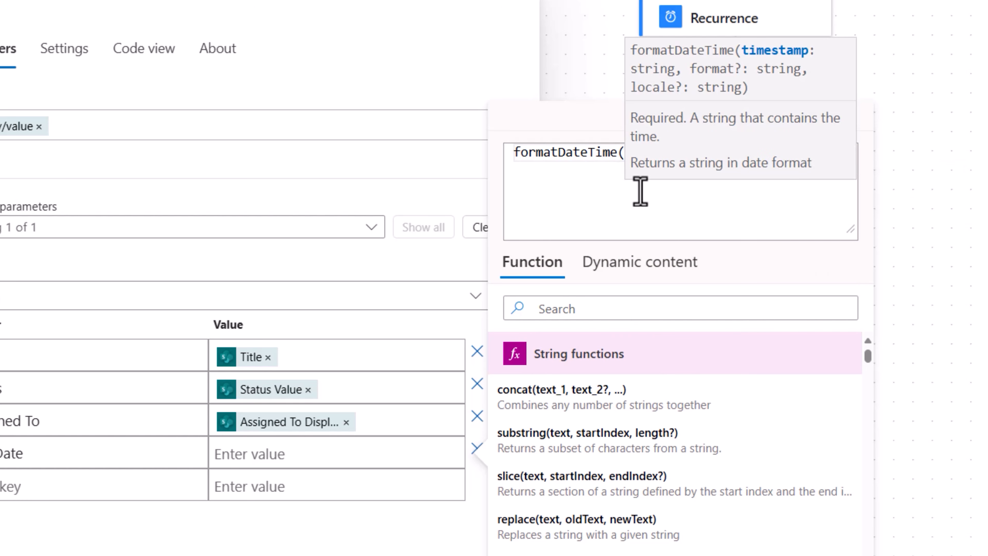
{"action": "left_click", "coordinate": [610, 276]}
{"action": "left_click", "coordinate": [606, 309]}
{"action": "type", "text": "due"}
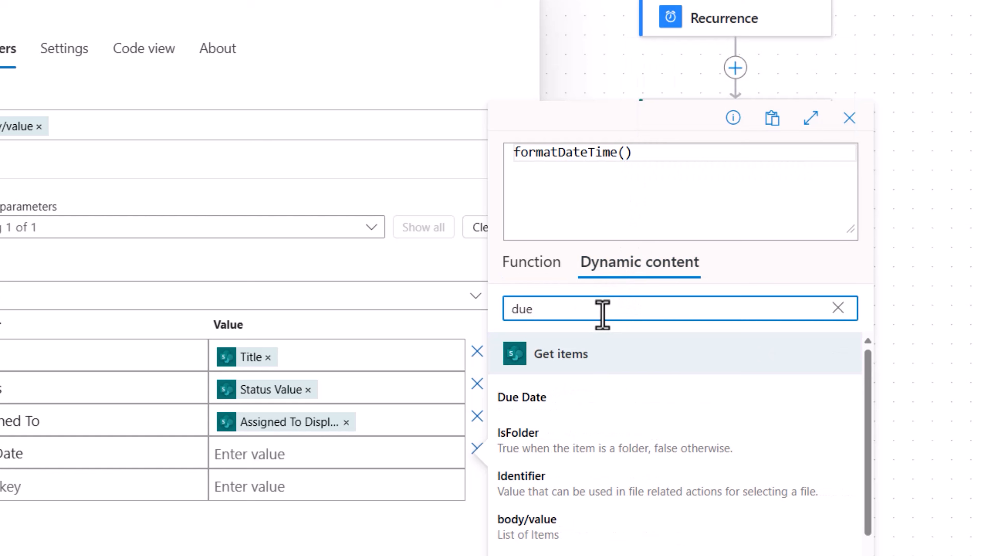
{"action": "left_click", "coordinate": [564, 397]}
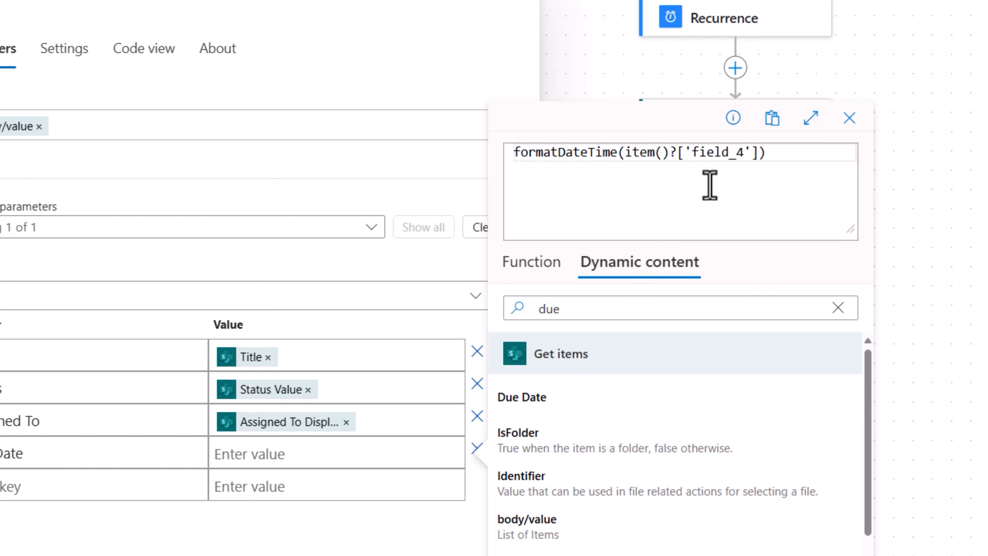
{"action": "type", "text": ","}
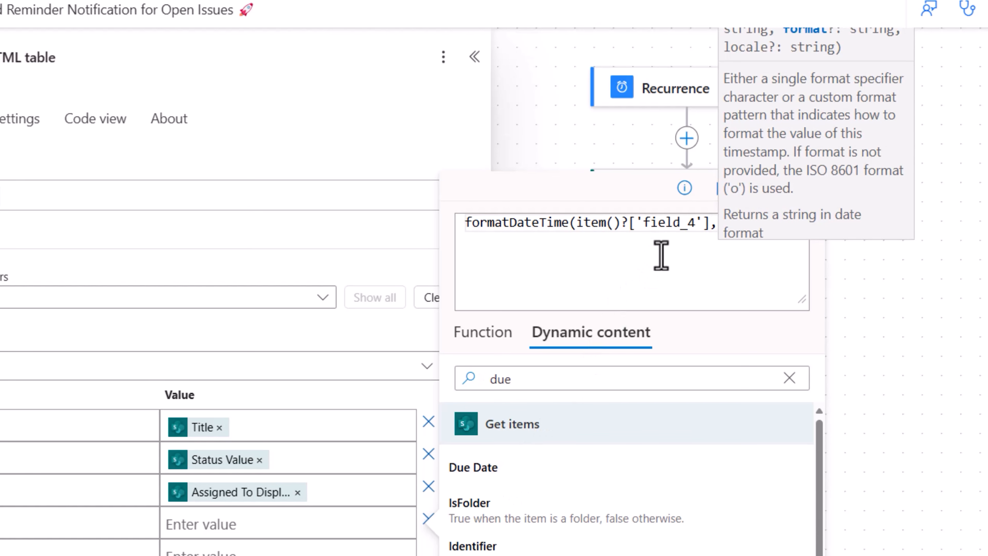
{"action": "type", "text": "'D"}
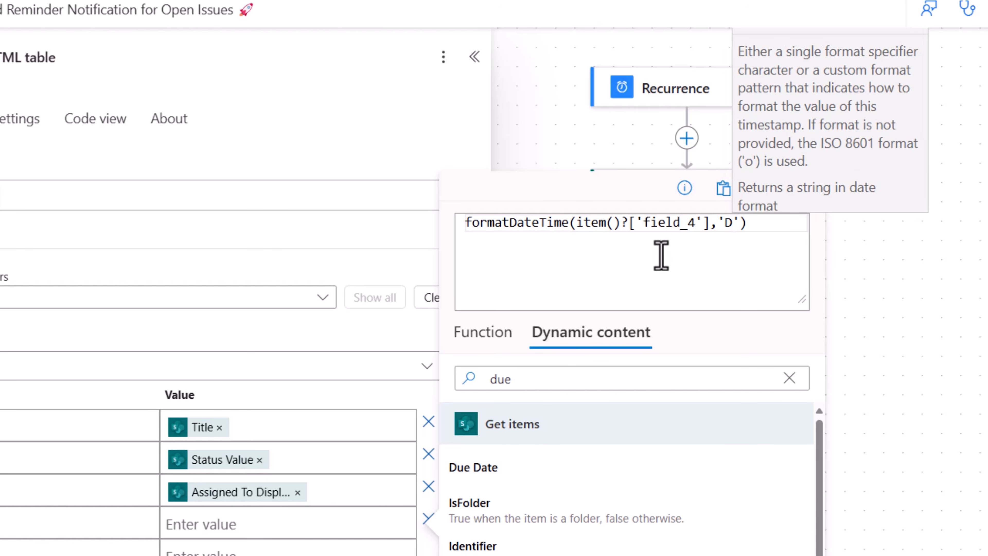
{"action": "left_click", "coordinate": [519, 533]}
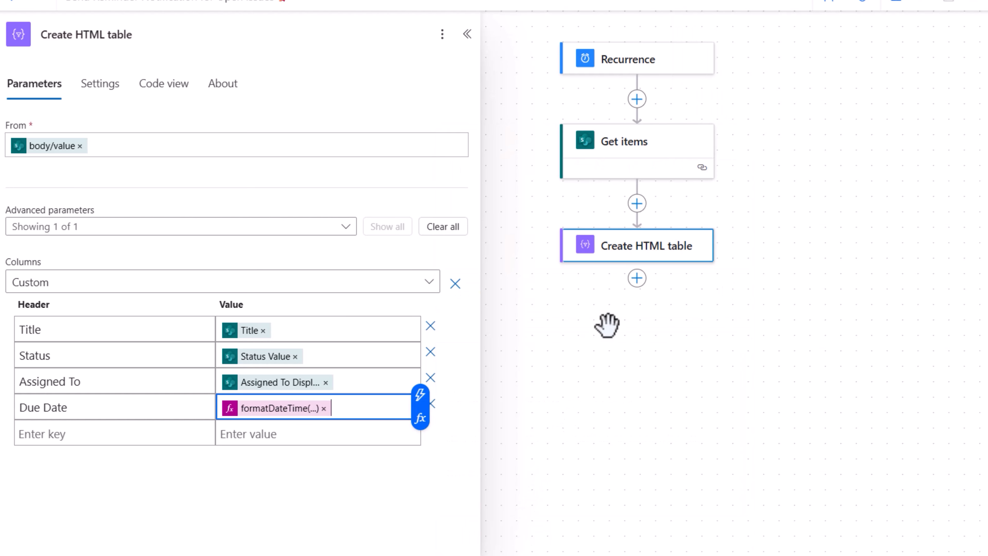
- Add a Compose data operation after the Create HTML table action
{"action": "left_click", "coordinate": [636, 278]}
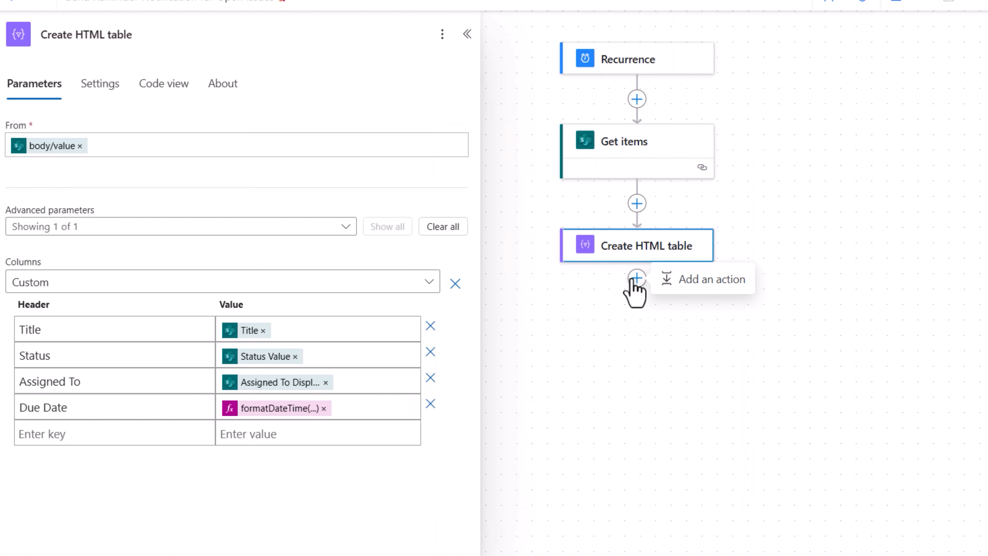
{"action": "left_click", "coordinate": [716, 286]}
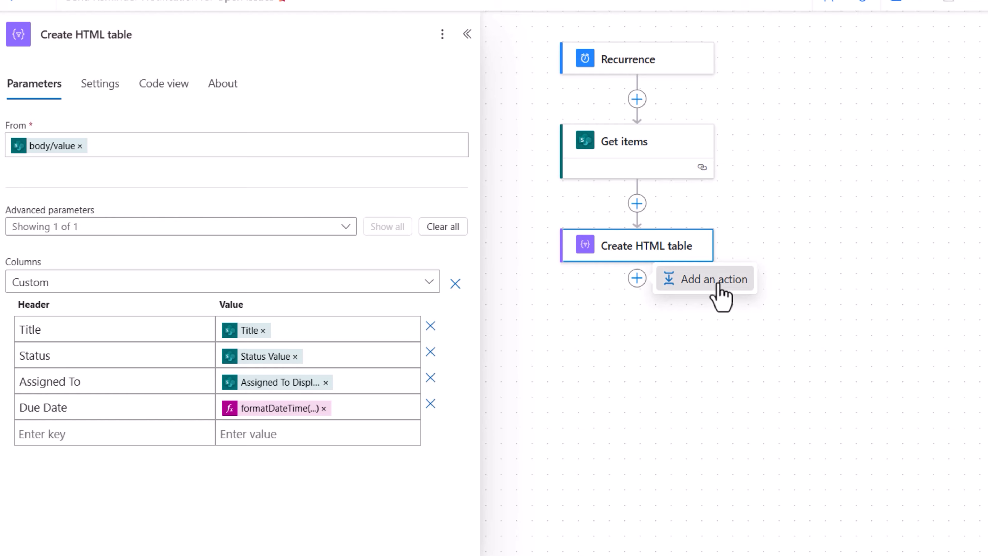
{"action": "type", "text": "compose"}
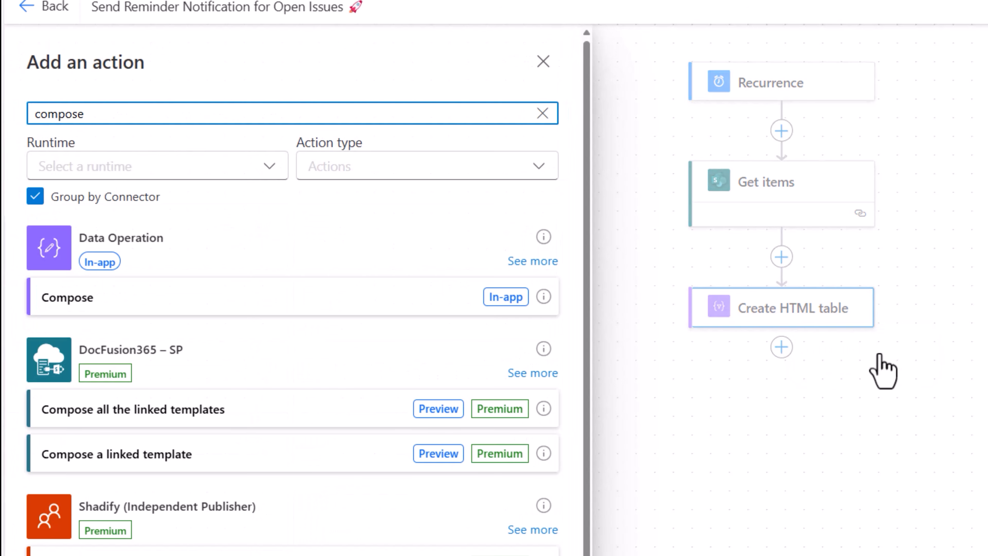
{"action": "left_click", "coordinate": [107, 307]}
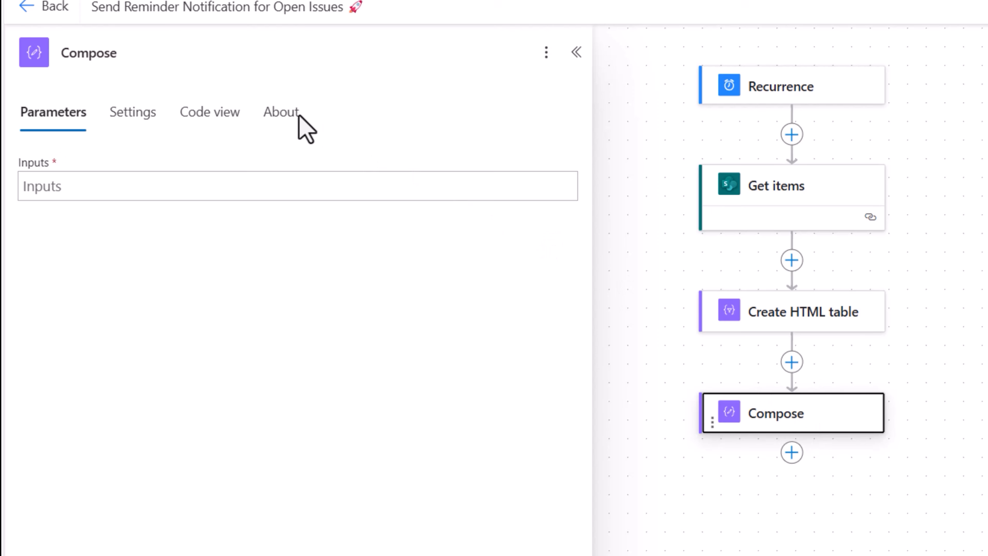
- Rename the Compose action as Style and enter the CSS <style> block for the body and table formatting as its input
{"action": "left_click", "coordinate": [148, 55]}
{"action": "key", "text": "ctrl+a"}
{"action": "type", "text": "Style"}
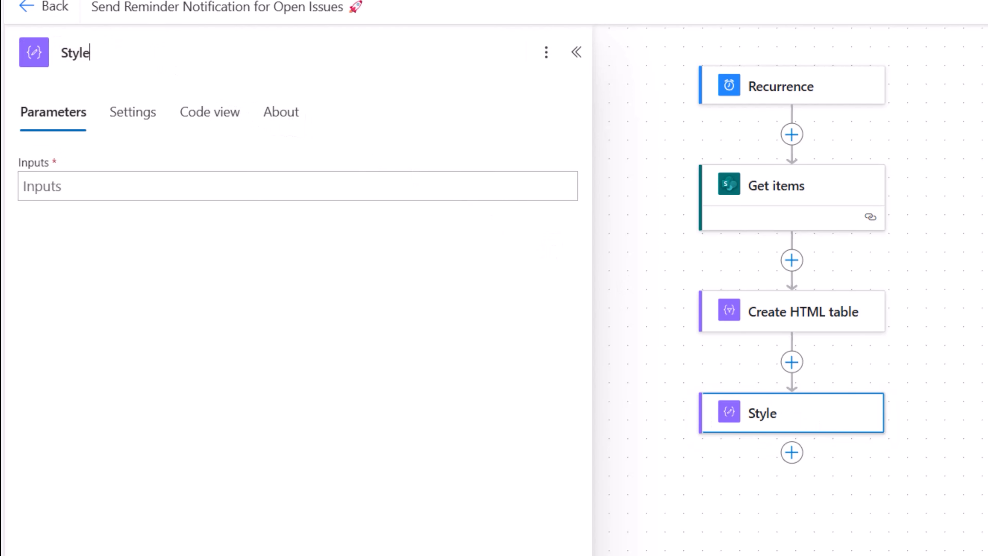
{"action": "left_click", "coordinate": [71, 189]}
{"action": "type", "text": "<style> body { font-family: Arial, sans-serif; } table { width: 80%; border-collapse: collapse; margin: 20px auto; box-shadow: 0 2px 15px rgba(0, 0, 0, 0.3); } th, td { padding: 12px; text-align: left; border-bottom: 1px solid #ddd; } th { background-color: #4CAF50; color: white; text-transform: uppercase; } tr:nth-child(even) { background-color: #f2f2f2; } tr:hover { background-color: #d1f0d1; } td { color: #333; } caption { caption-side: top; font-size: 1.5em; margin: 10px; font-weight: bold; } /* Add some colorful border to the table */ table { border: 2px solid #ff9800; border-radius: 10px; overflow: hidden; } /* Style for header row */ th { background: linear-gradient(90deg, #ff9800, #f44336); } /* Table rows with custom color on even rows */ tr:nth-child(even) { background-color: #ffeb3b; } /* Table hover effect */ tr:hover { background-color: #ffcc80; } td { border-bottom: 1px solid #ddd; } td:last-child { border-right: none; } </style>"}
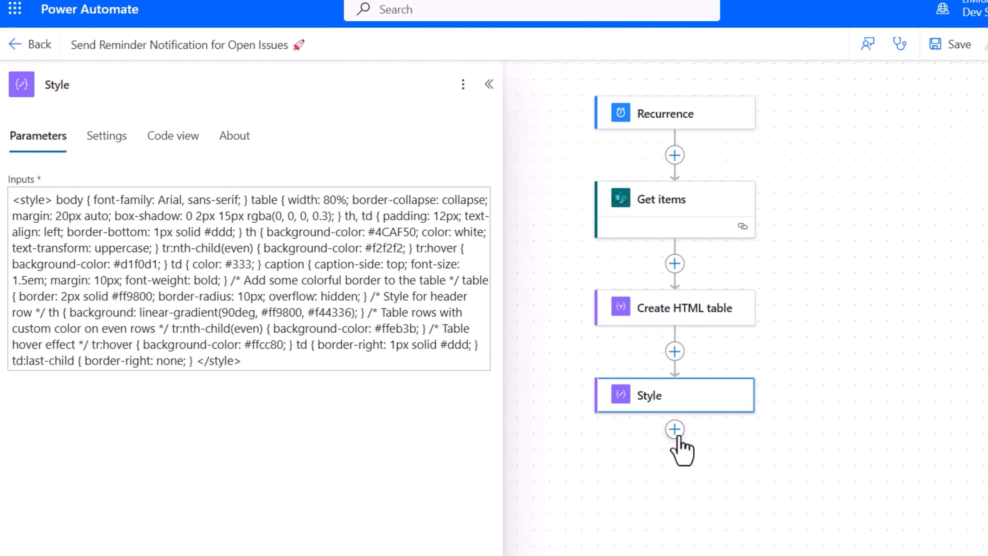
- Add the Office 365 Outlook action Send an email (V2) after the Style action
{"action": "left_click", "coordinate": [679, 432]}
{"action": "left_click", "coordinate": [733, 431]}
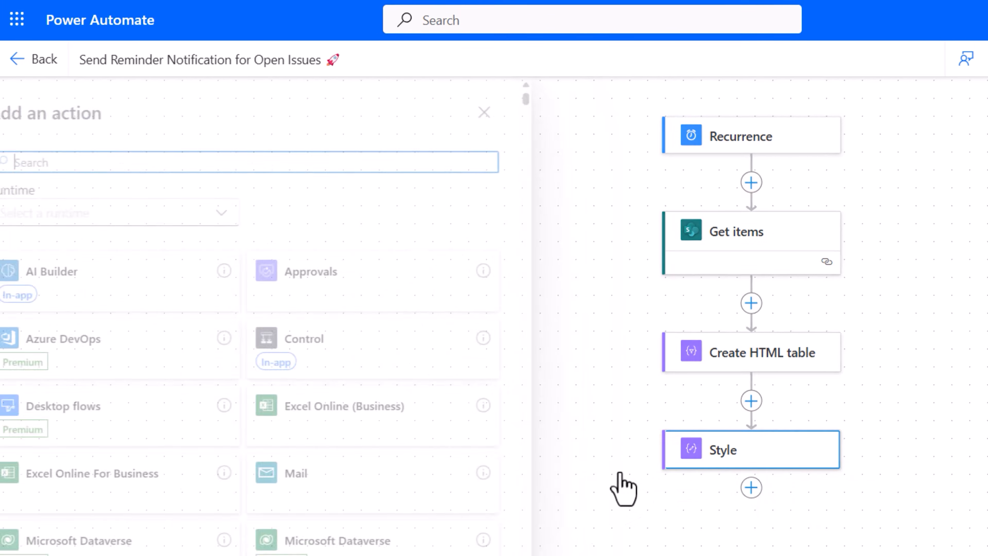
{"action": "type", "text": "send an email"}
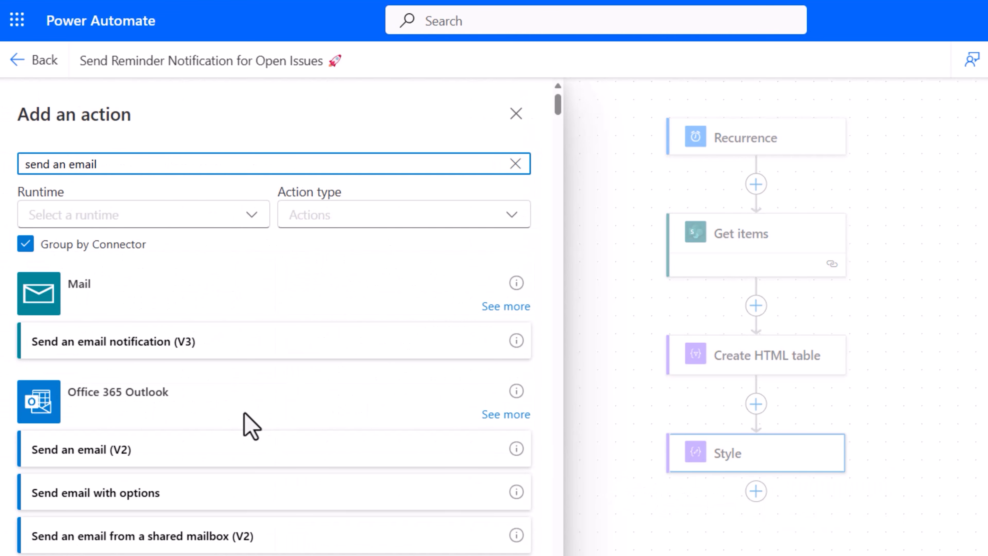
{"action": "left_click", "coordinate": [99, 461]}
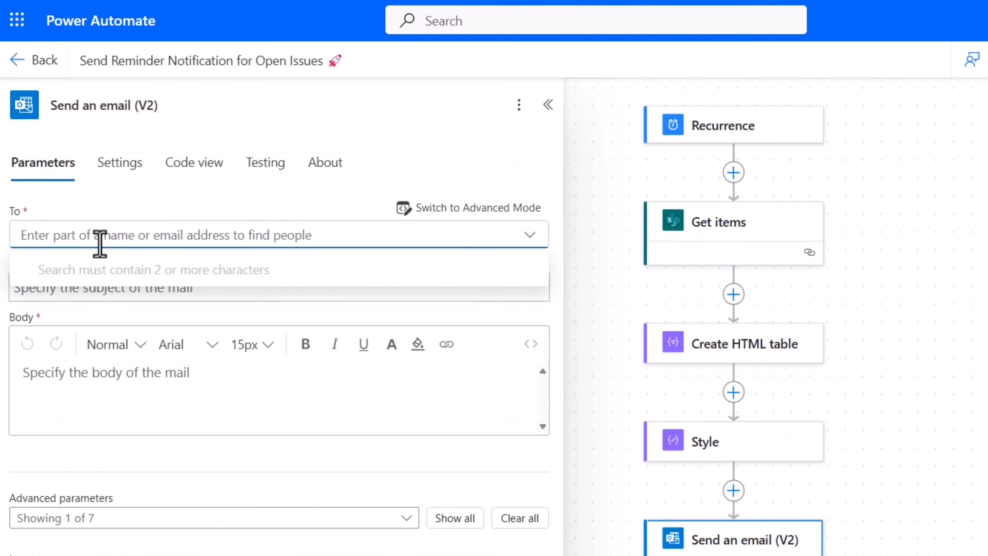
- Enter the recipient's name in the email action and set the subject to "Issues due in next 7 days"
{"action": "type", "text": "reza dorrani"}
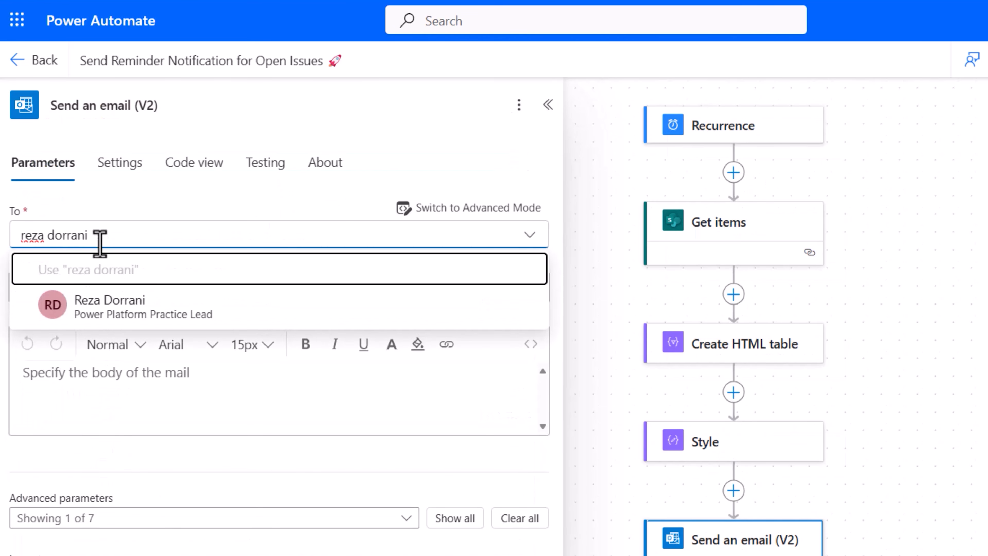
{"action": "left_click", "coordinate": [122, 325]}
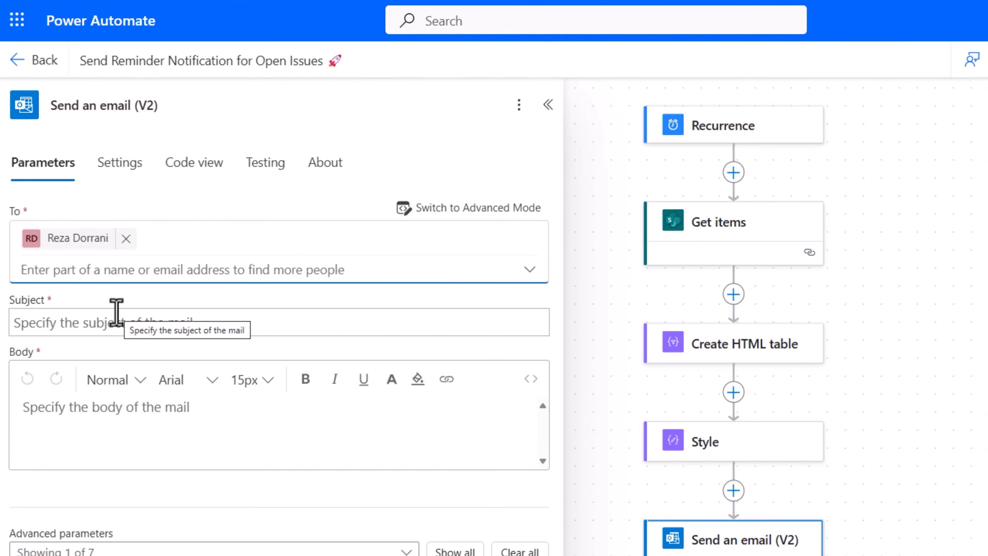
{"action": "left_click", "coordinate": [101, 321]}
{"action": "type", "text": "Issues due in next 7 days"}
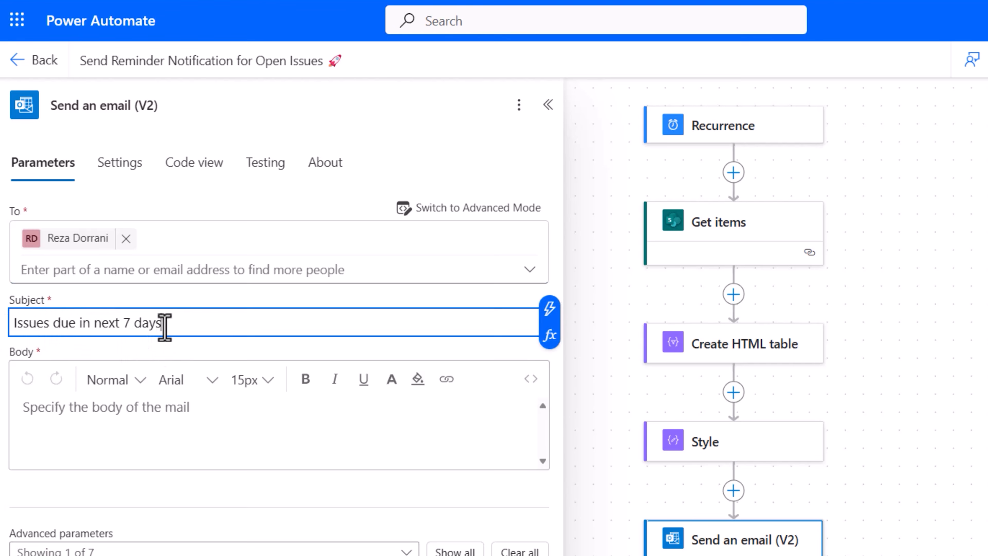
- Fill the email body with the Outputs of Style followed by the Output of Create HTML table
{"action": "scroll", "coordinate": [185, 342], "scroll_direction": "down", "scroll_amount": 2}
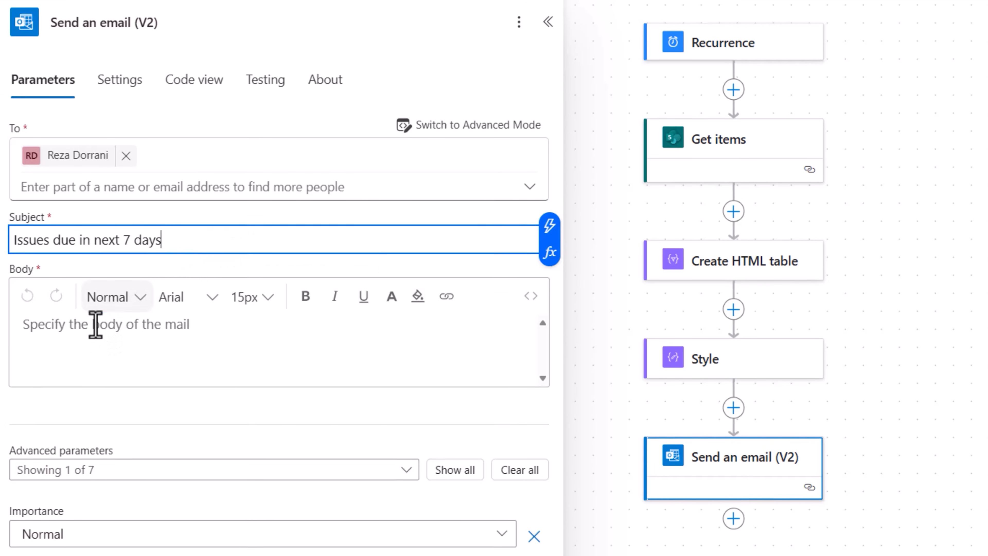
{"action": "left_click", "coordinate": [95, 324]}
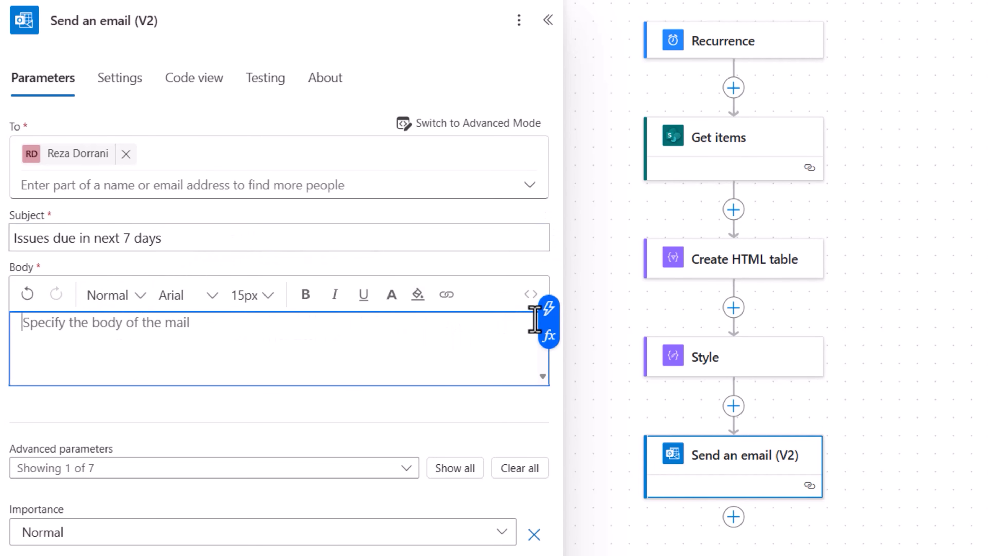
{"action": "left_click", "coordinate": [548, 308]}
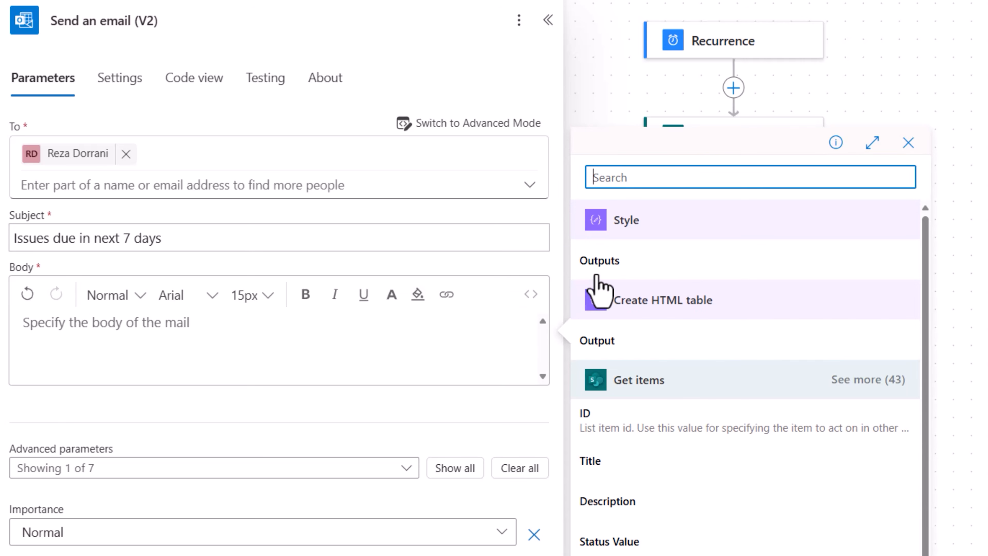
{"action": "left_click", "coordinate": [598, 261]}
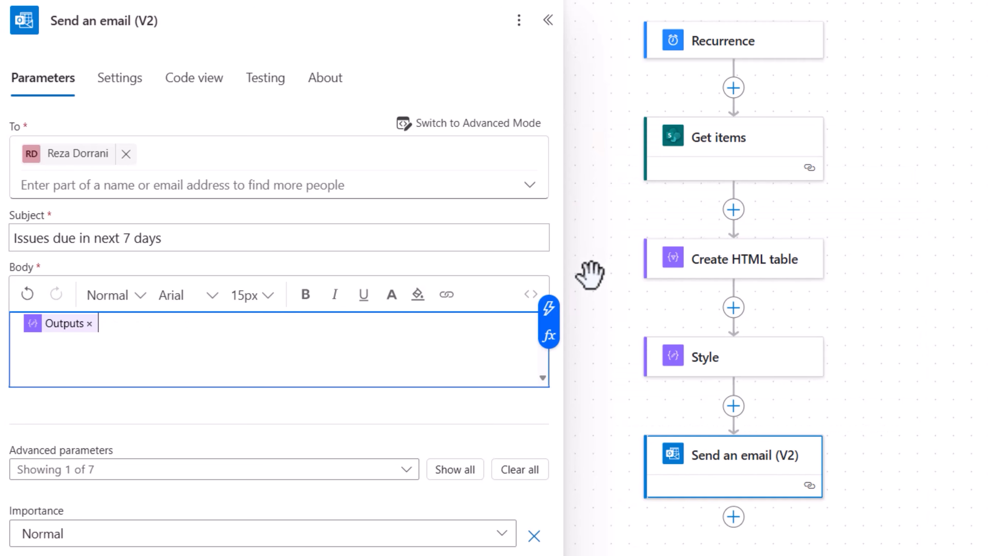
{"action": "left_click", "coordinate": [549, 311]}
{"action": "left_click", "coordinate": [615, 341]}
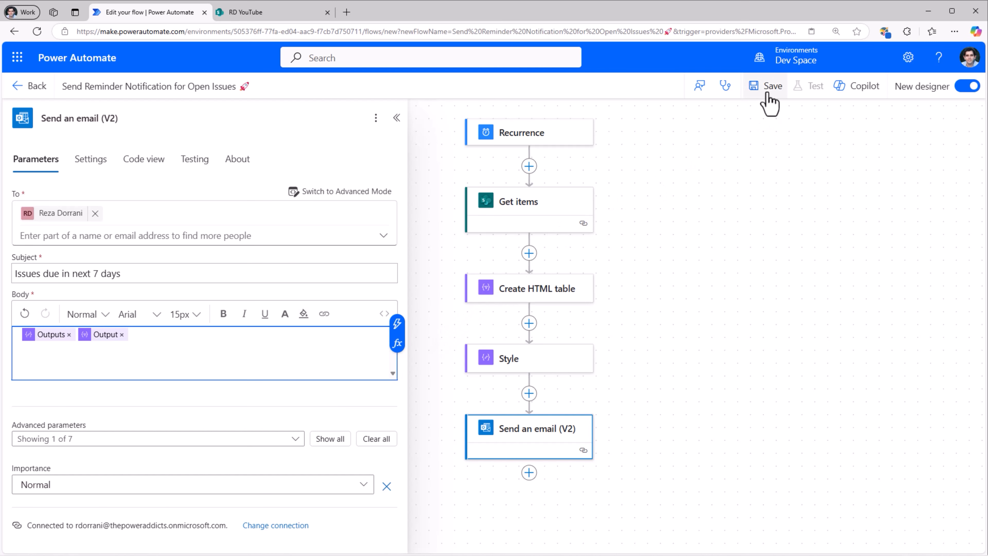
- Save the flow and start a manual test run
{"action": "left_click", "coordinate": [768, 87]}
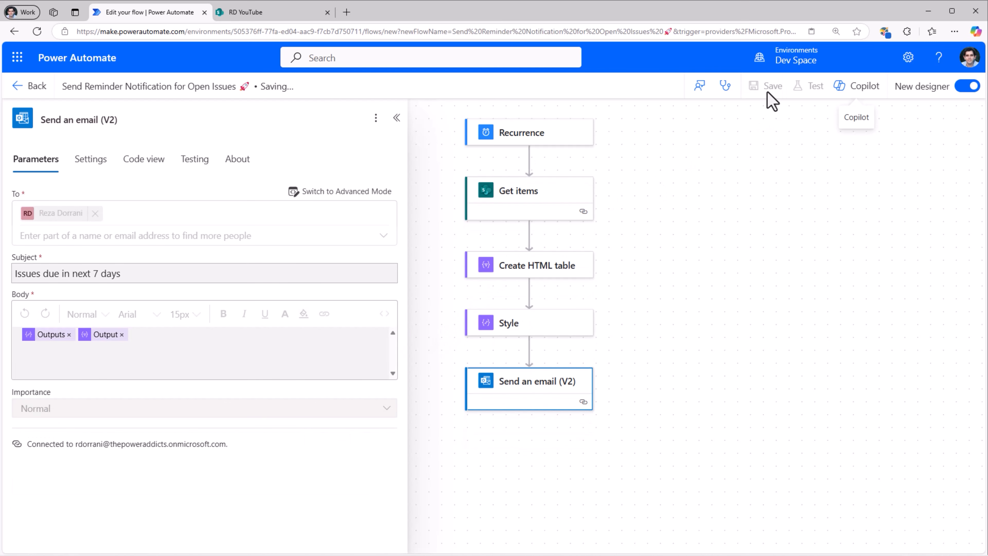
{"action": "left_click", "coordinate": [809, 86]}
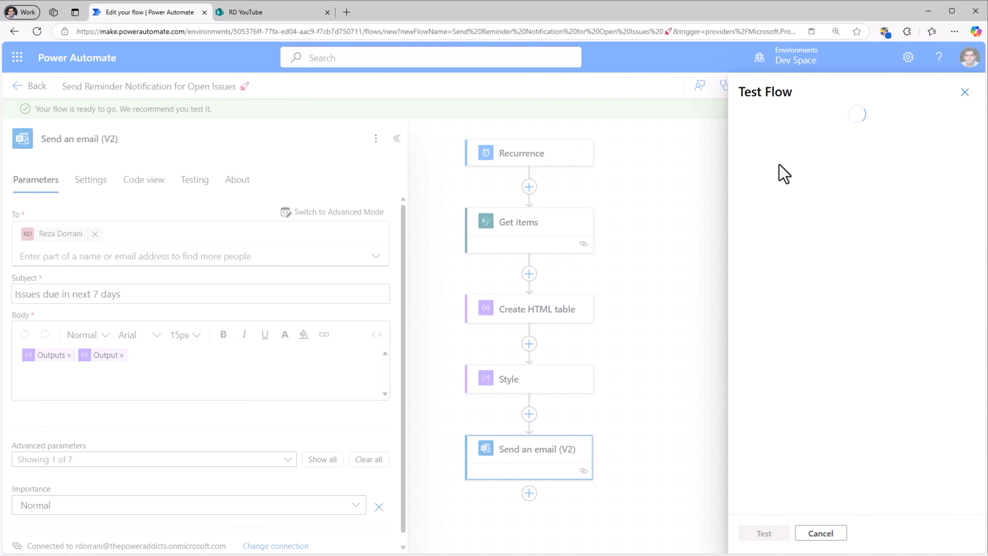
{"action": "left_click", "coordinate": [745, 119]}
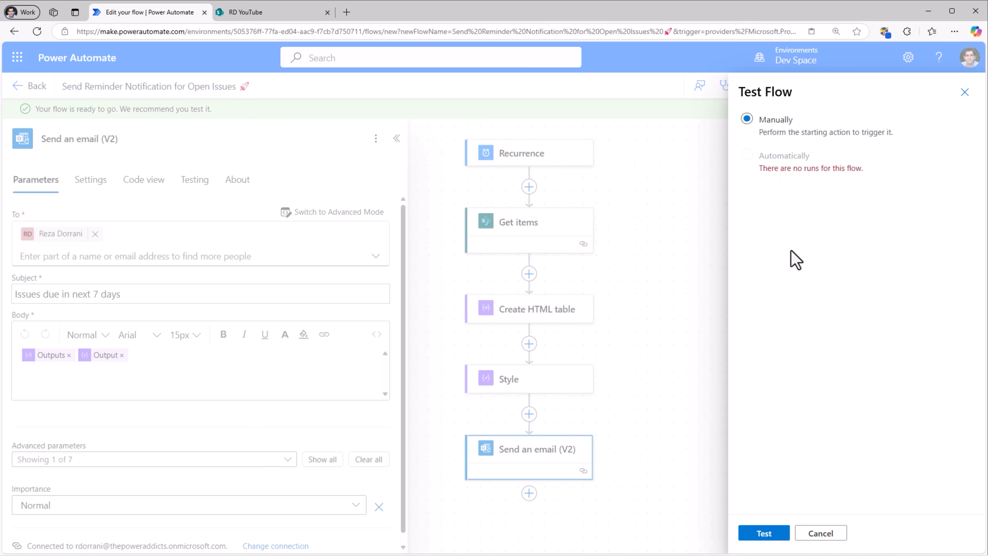
{"action": "left_click", "coordinate": [763, 533]}
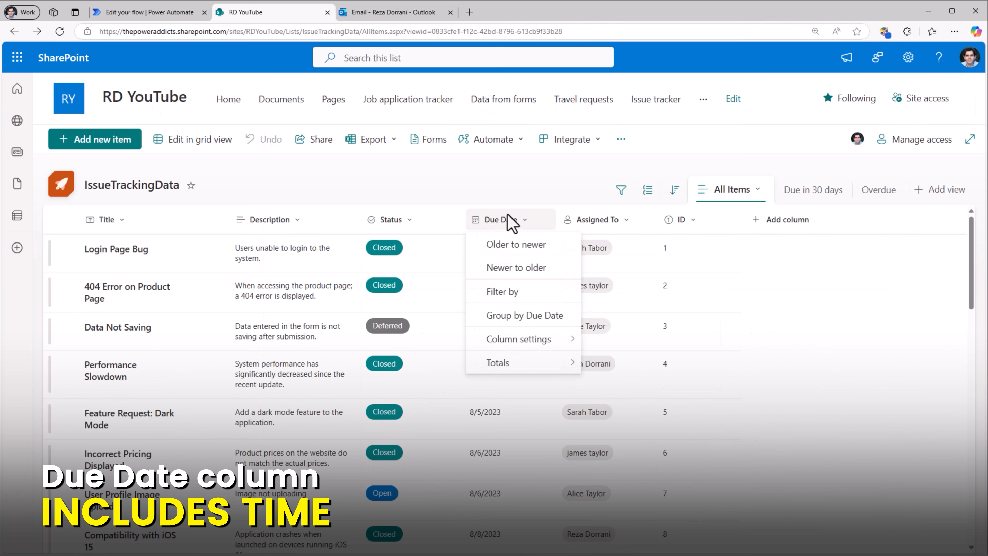
- In the SharePoint IssueTrackingData list, edit the Due Date column to include time and save the column
{"action": "mouse_move", "coordinate": [534, 340]}
{"action": "left_click", "coordinate": [602, 331]}
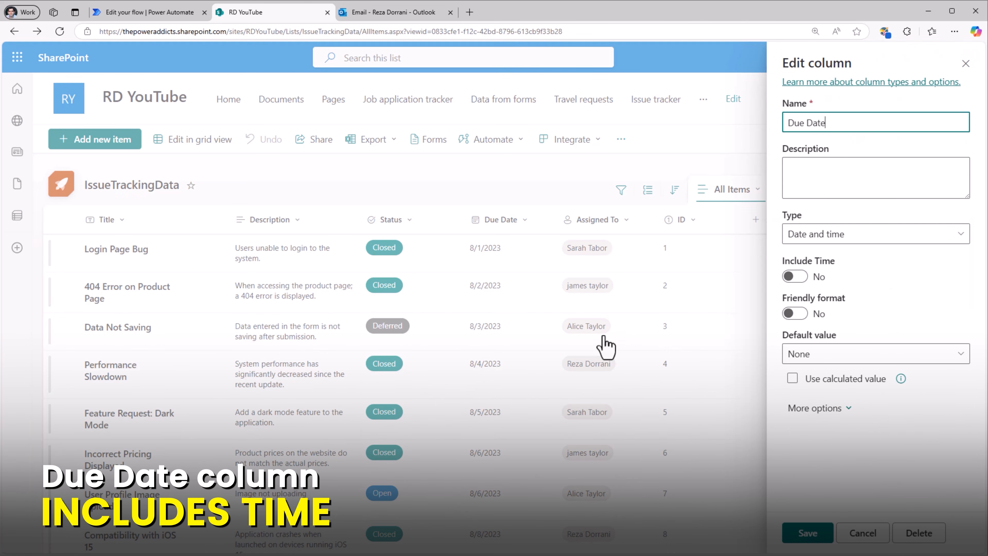
{"action": "left_click", "coordinate": [793, 277]}
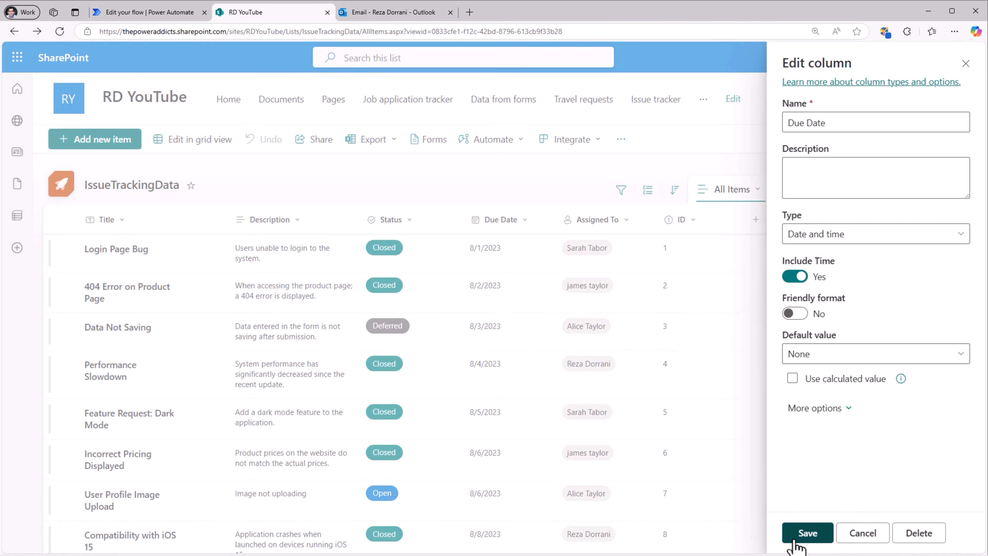
{"action": "left_click", "coordinate": [794, 539]}
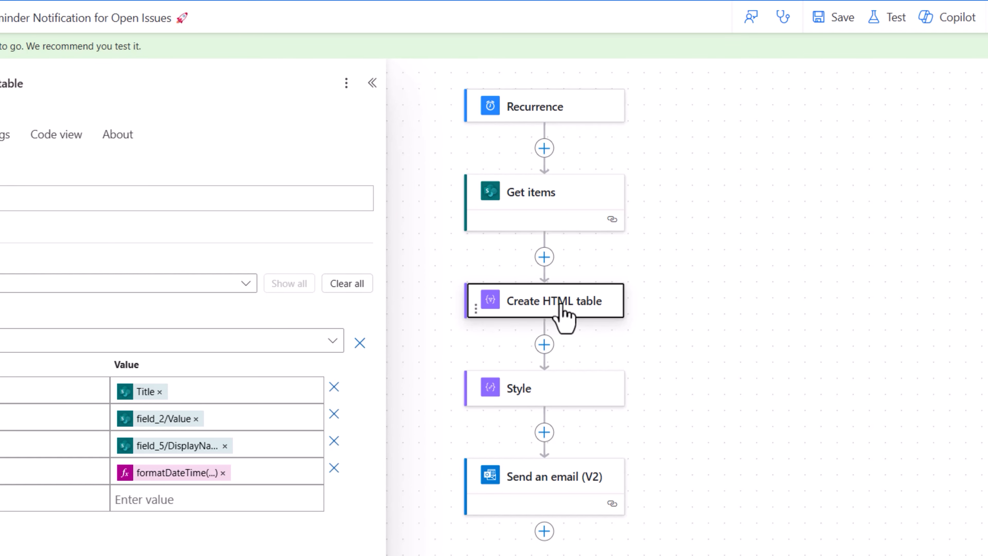
- Change the format in the Create HTML table action's Due Date formatDateTime expression to 'yyyy-MM-ddTHH:mm:ss.fffffffZ'
{"action": "left_click", "coordinate": [176, 473]}
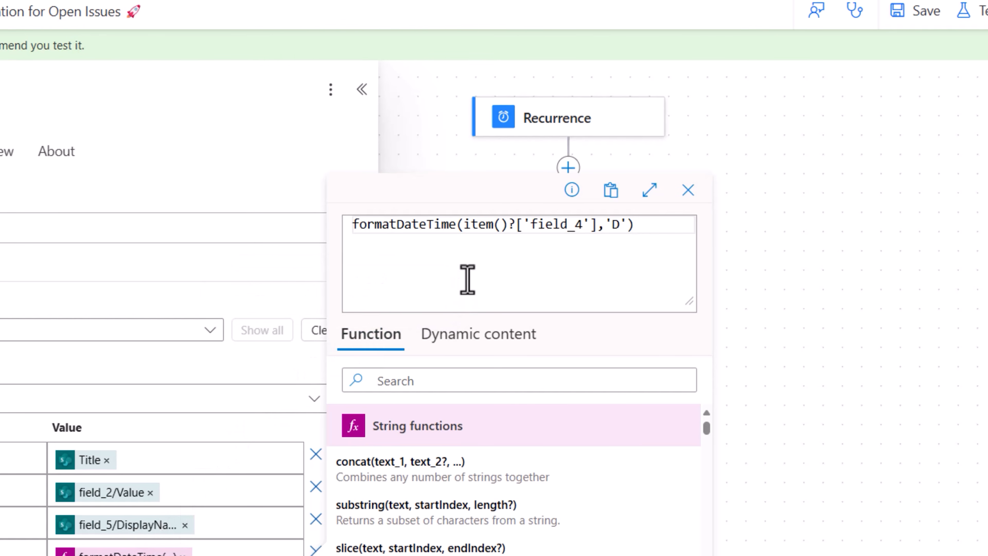
{"action": "left_click_drag", "start_coordinate": [604, 224], "coordinate": [622, 224]}
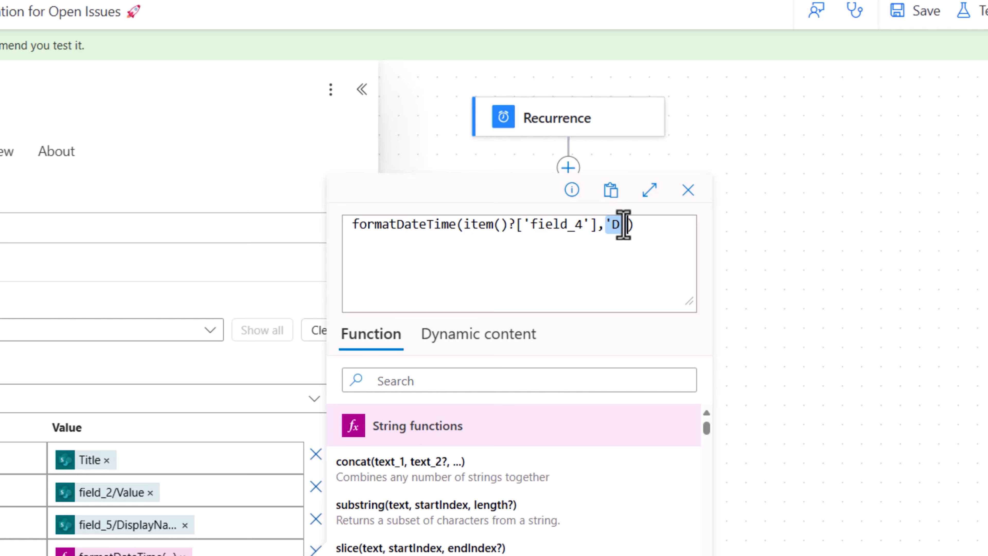
{"action": "key", "text": "BackSpace"}
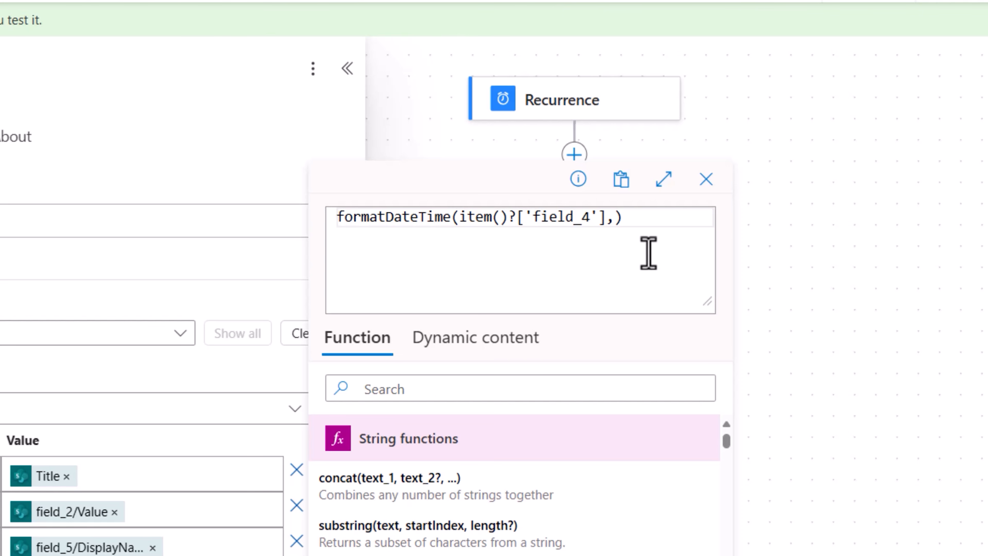
{"action": "type", "text": "'yyyy-MM-ddTHH:mm:ss.fffffffZ'"}
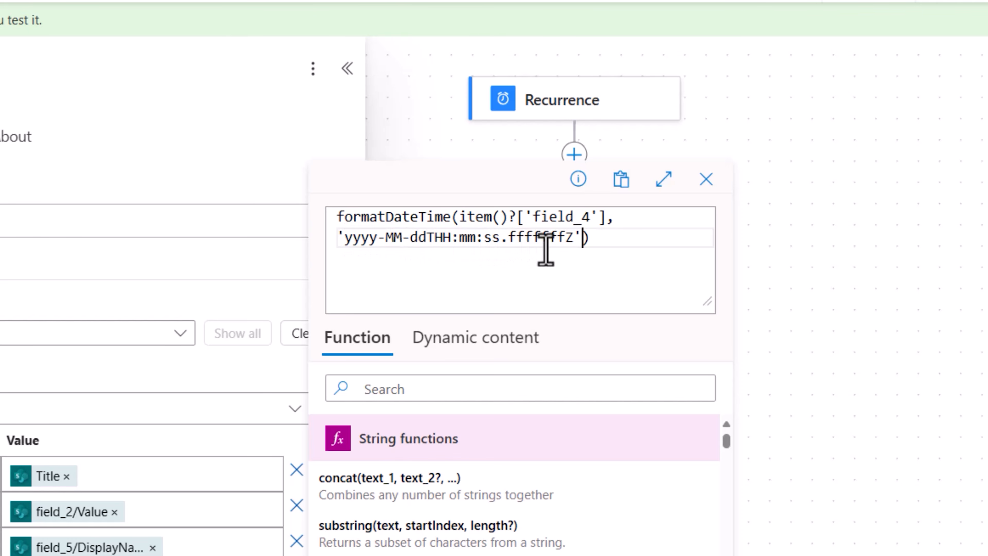
- Wrap the Due Date formatDateTime expression in a convertTimeZone function as its first argument
{"action": "left_click", "coordinate": [336, 216]}
{"action": "type", "text": "conver"}
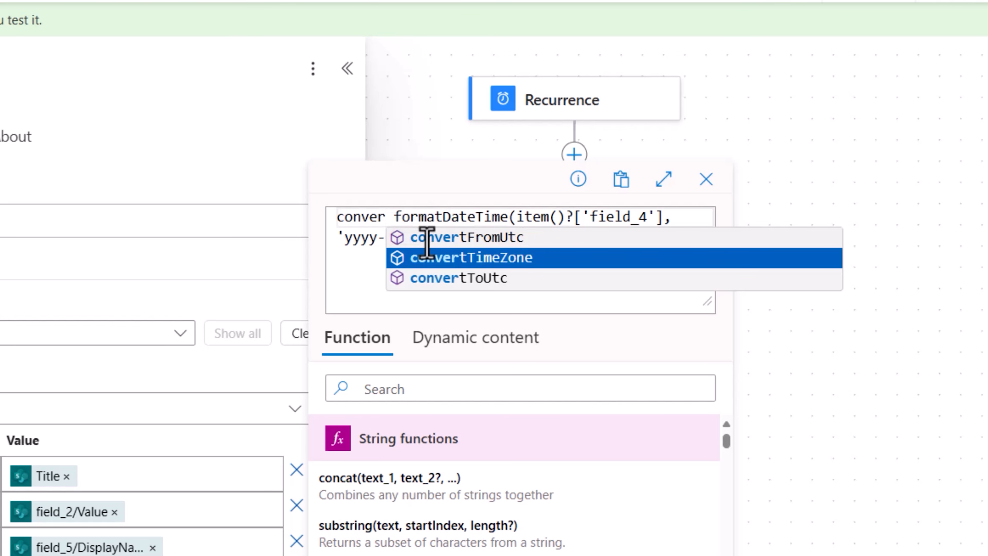
{"action": "key", "text": "Return"}
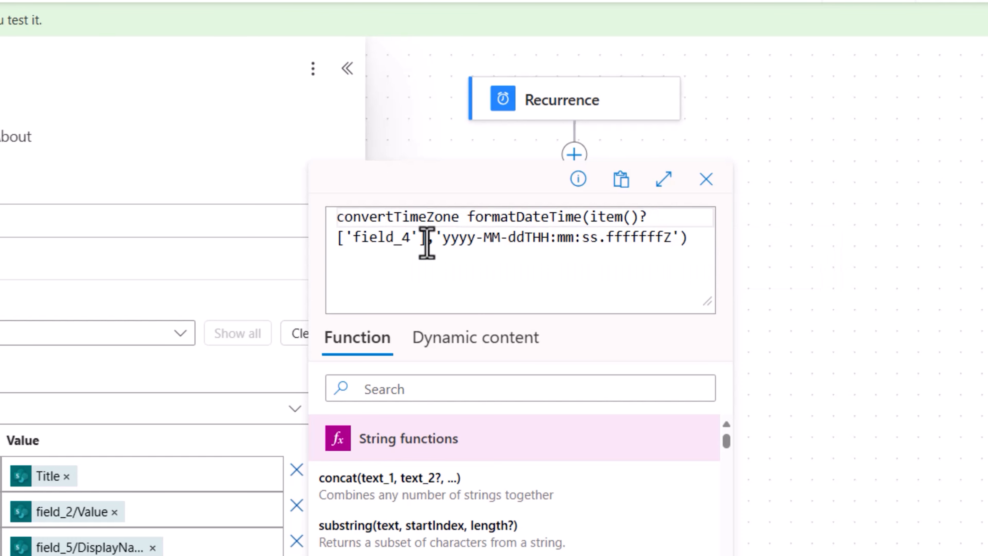
{"action": "type", "text": "("}
{"action": "key", "text": "Delete"}
{"action": "left_click", "coordinate": [698, 246]}
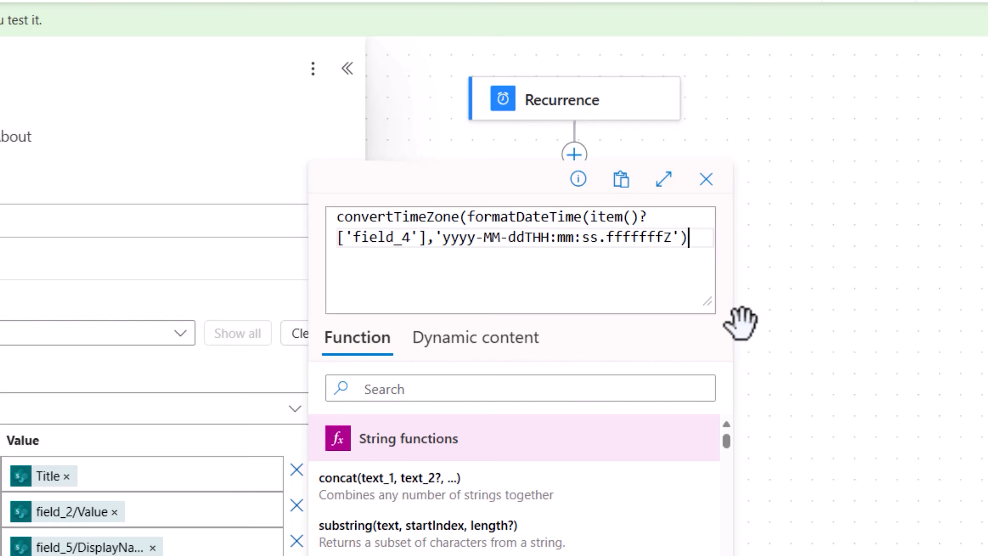
- Complete convertTimeZone with source zone 'UTC', destination zone 'Pacific Standard Time' and format 'F', and update the Due Date expression
{"action": "type", "text": ",''"}
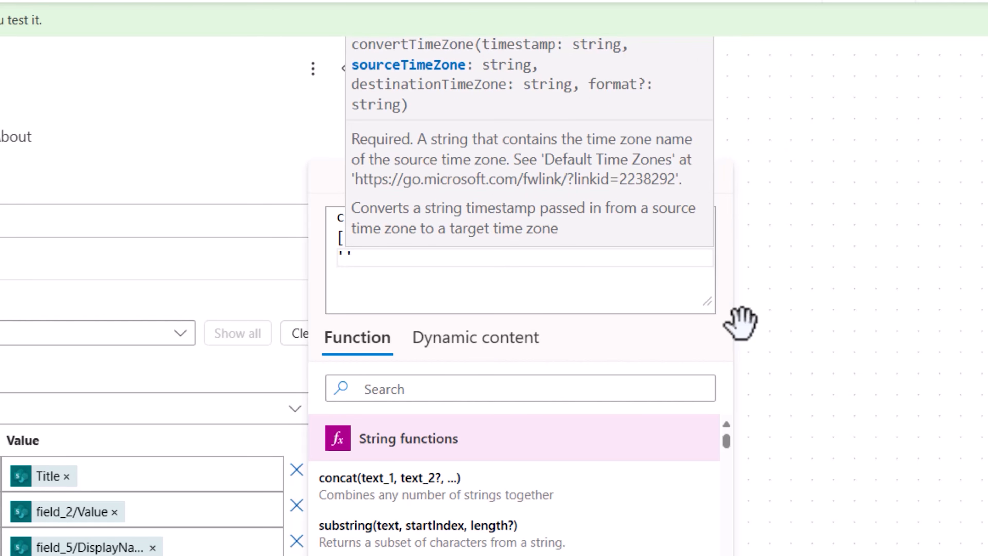
{"action": "type", "text": "UTC"}
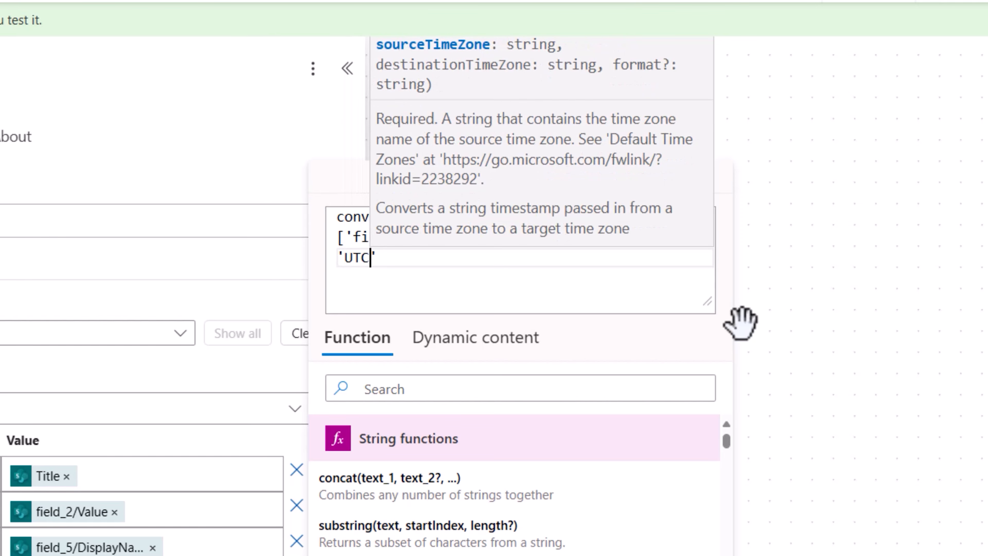
{"action": "key", "text": "Right"}
{"action": "type", "text": ","}
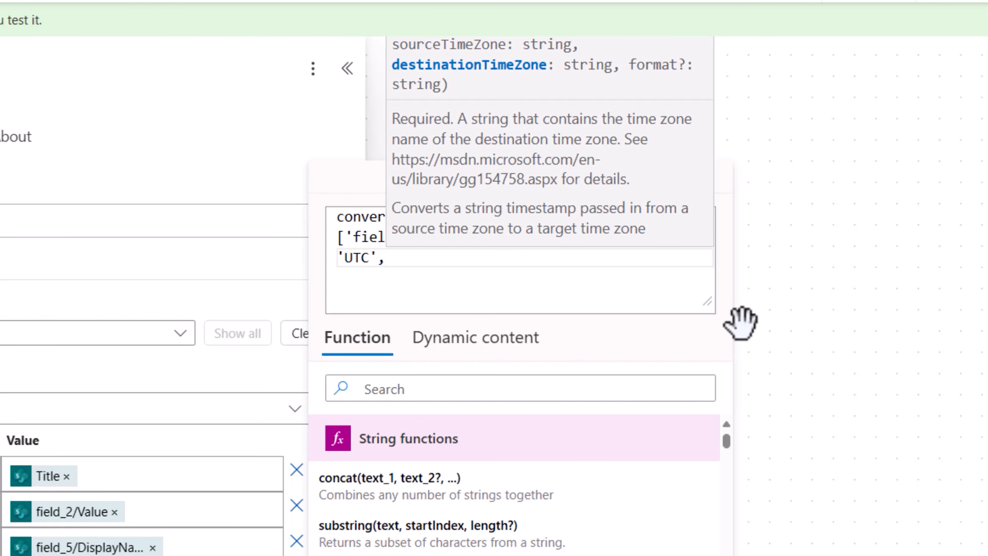
{"action": "type", "text": "''"}
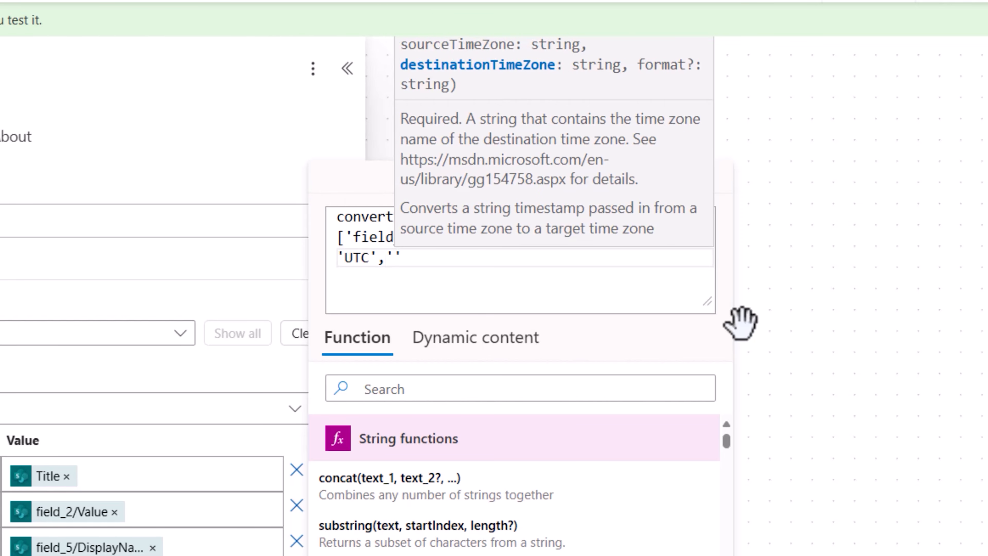
{"action": "type", "text": "Pacific "}
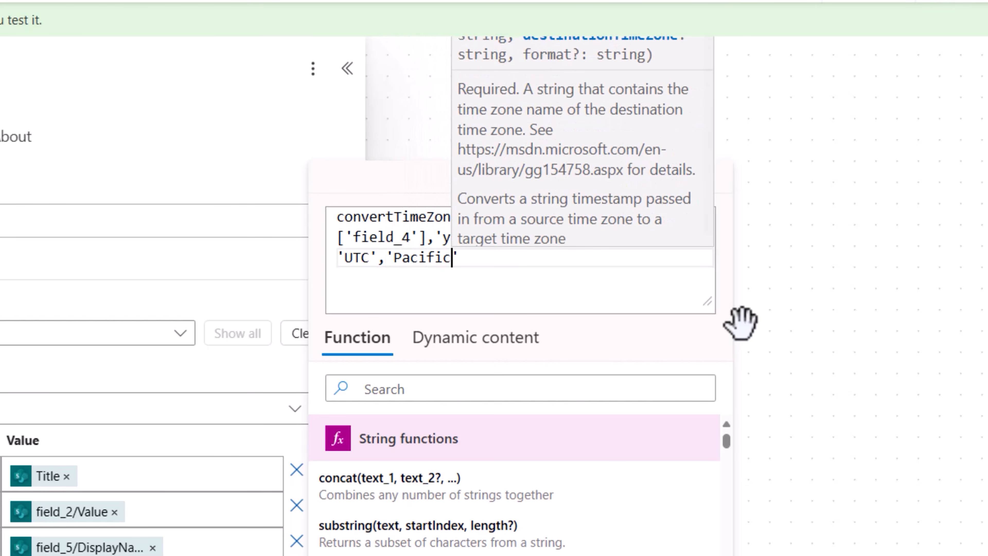
{"action": "type", "text": "Standard Time"}
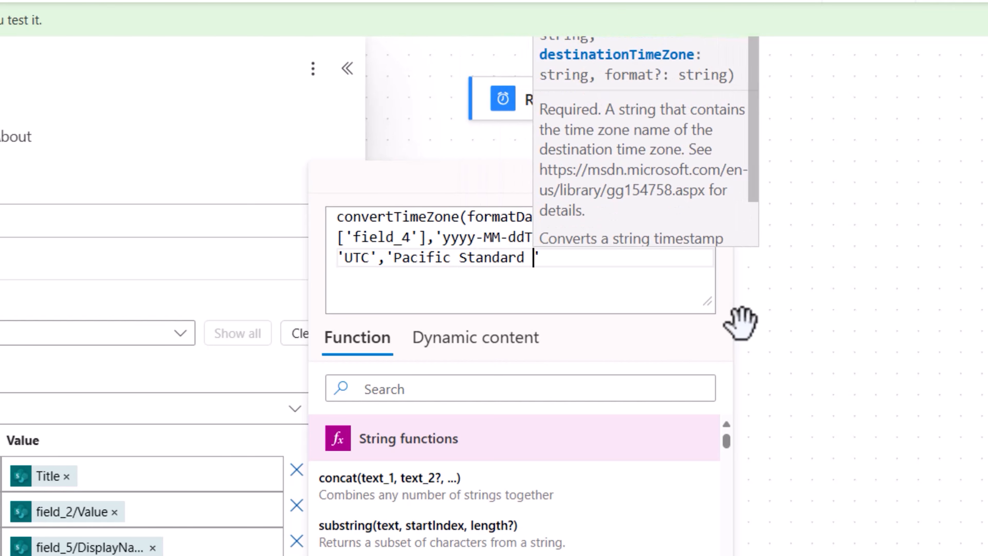
{"action": "type", "text": "','"}
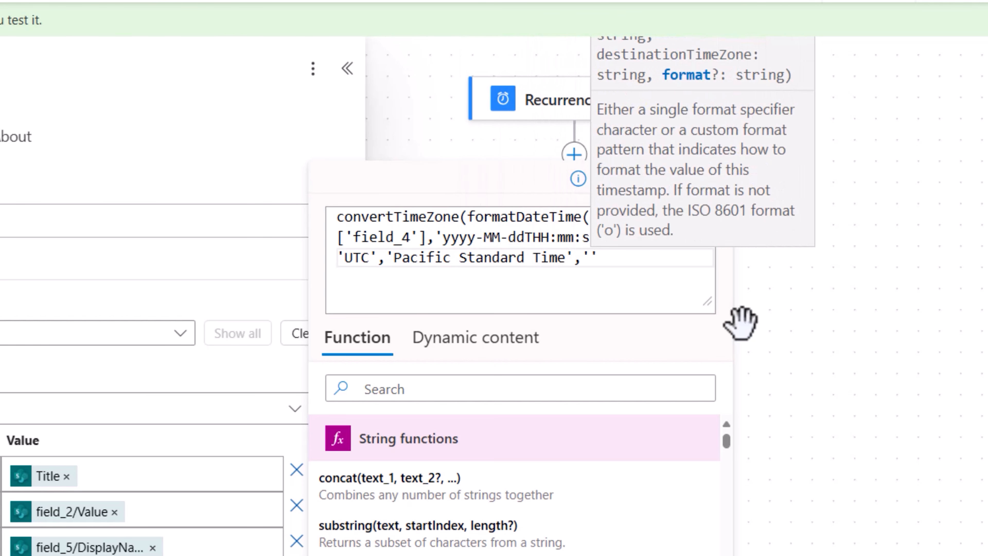
{"action": "type", "text": "F'"}
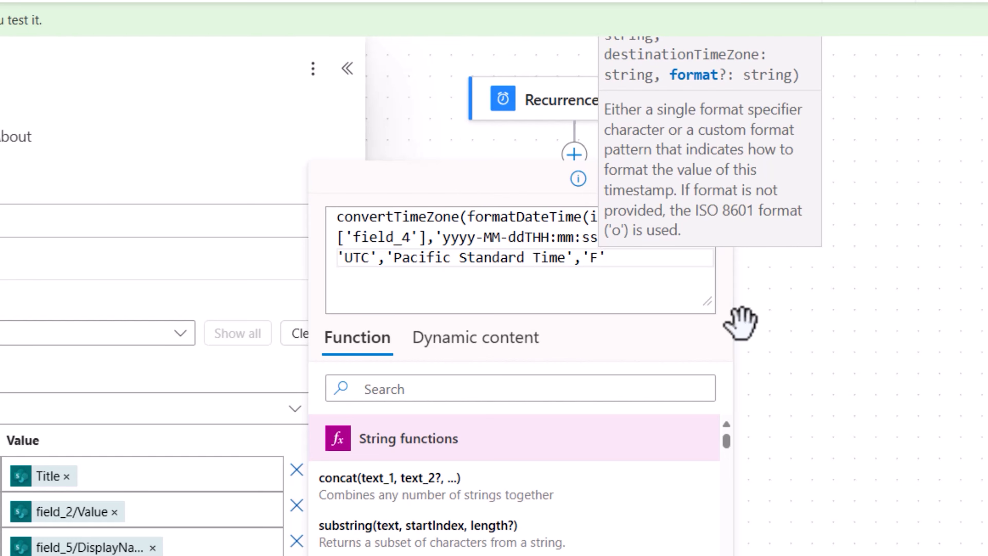
{"action": "type", "text": ")"}
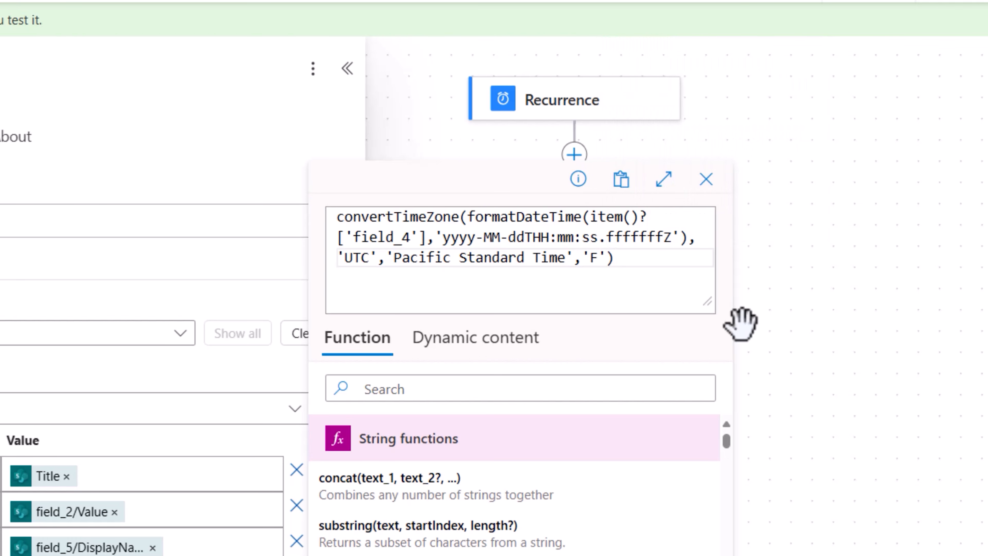
{"action": "left_click", "coordinate": [562, 530]}
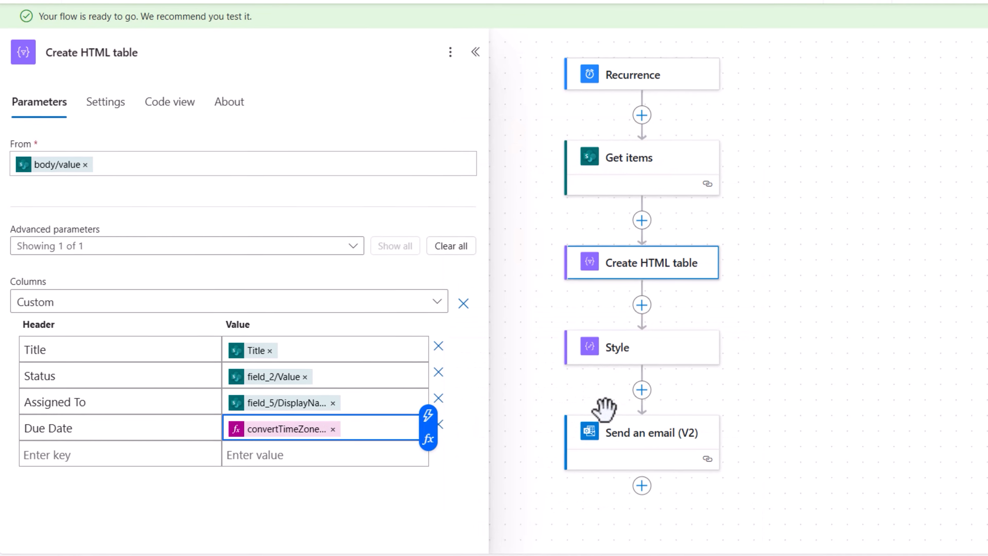
- Save and manually test the flow, and switch to Outlook to open the newest "Issues due in next 7 days" email
{"action": "left_click", "coordinate": [805, 89]}
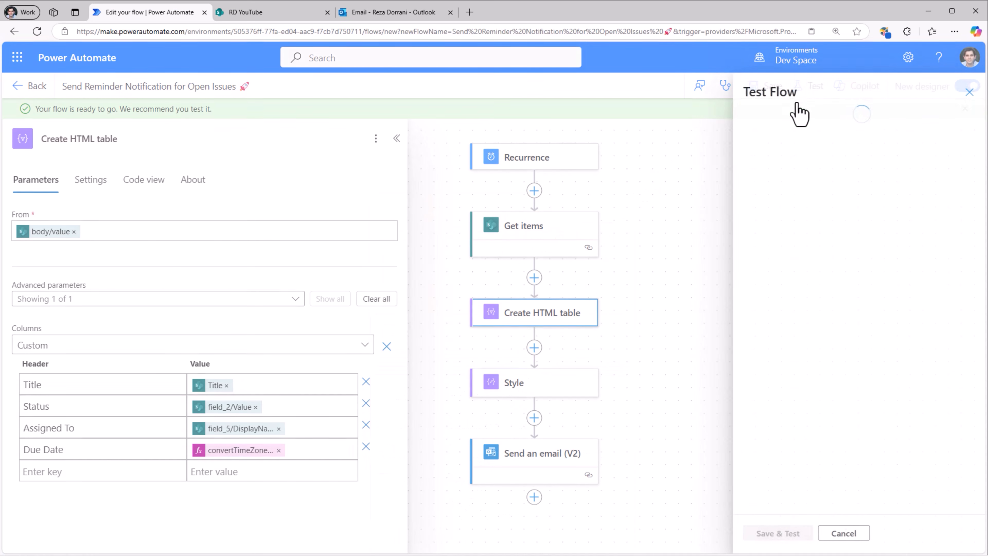
{"action": "left_click", "coordinate": [744, 124]}
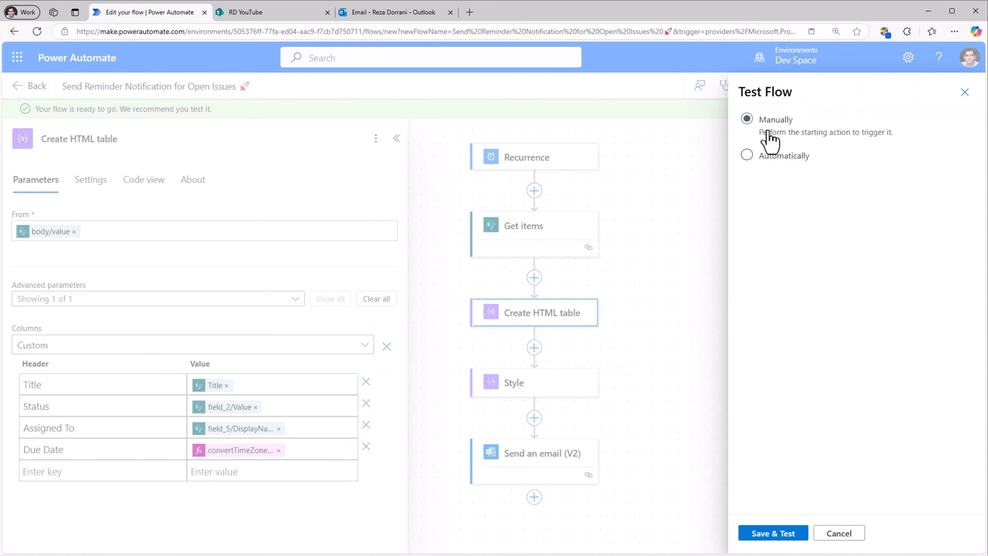
{"action": "left_click", "coordinate": [768, 533]}
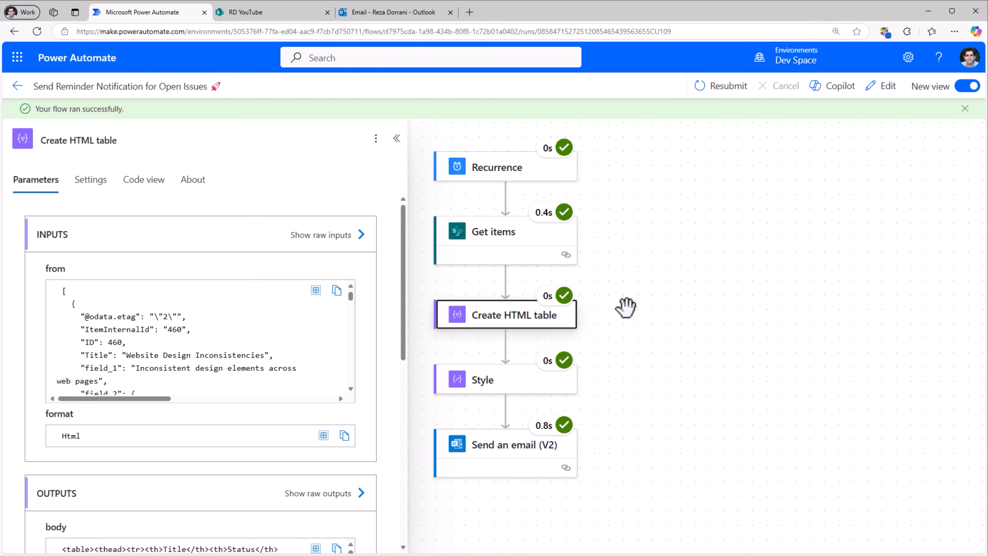
{"action": "left_click", "coordinate": [389, 12]}
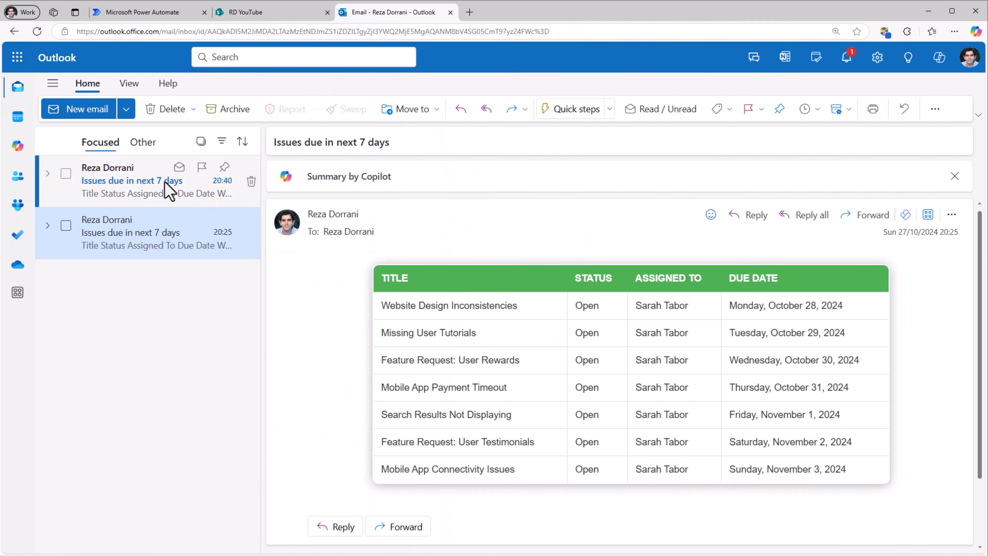
{"action": "left_click", "coordinate": [143, 177]}
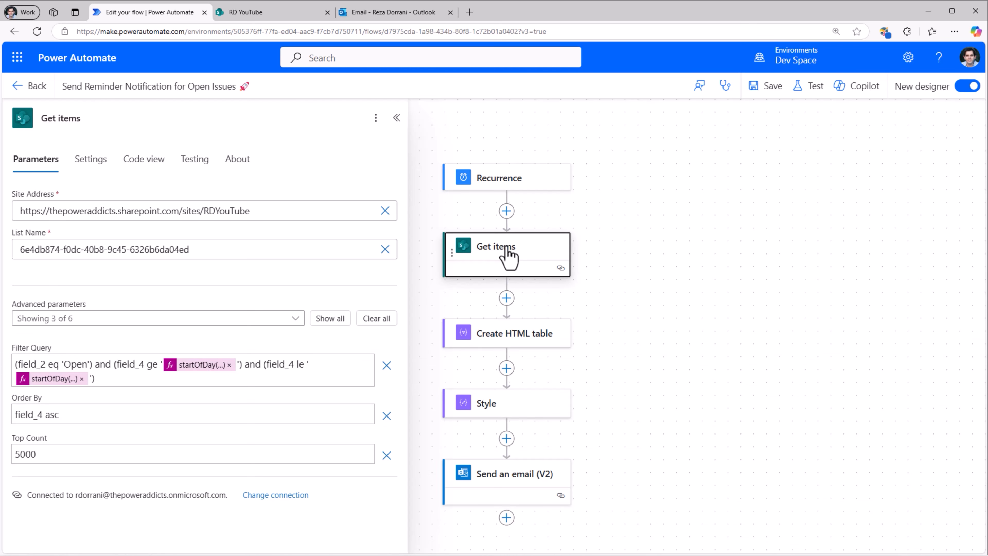
- Insert a Data Operation Compose action between Recurrence and Get items
{"action": "left_click", "coordinate": [506, 211]}
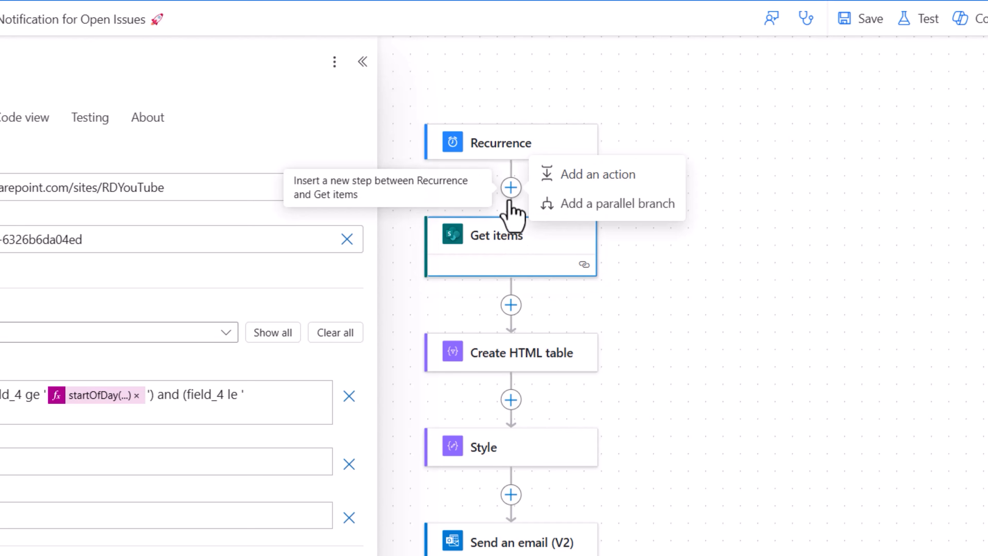
{"action": "left_click", "coordinate": [582, 174]}
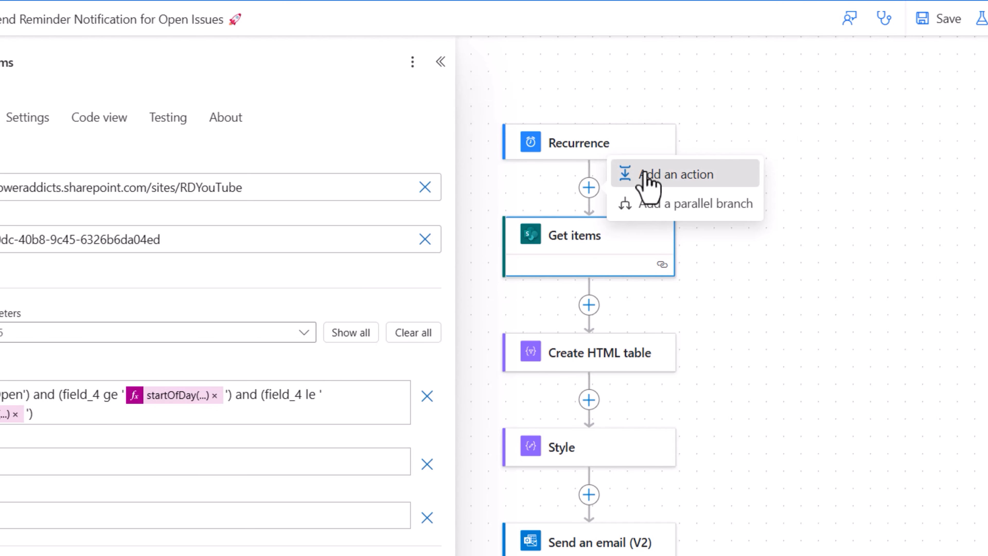
{"action": "type", "text": "COMPOSE"}
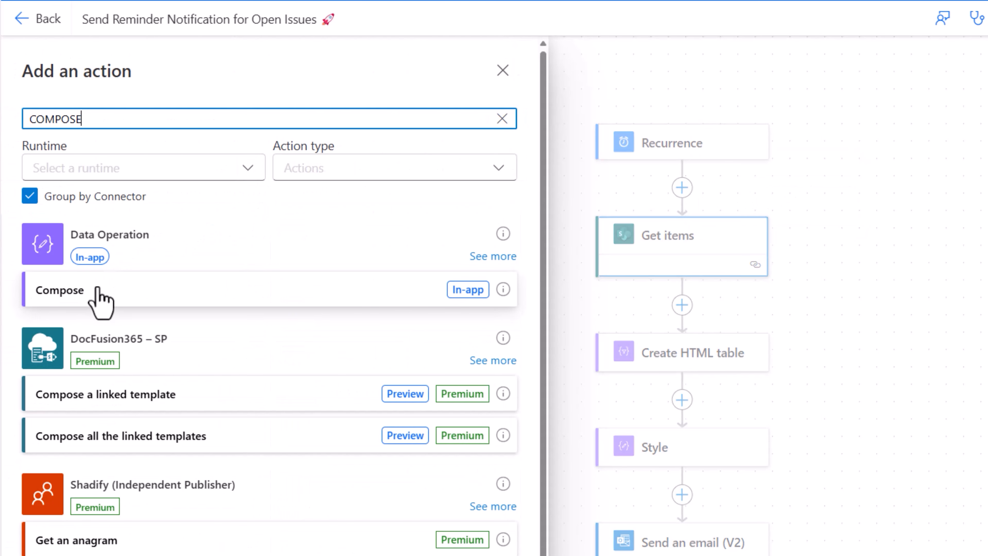
{"action": "left_click", "coordinate": [100, 298]}
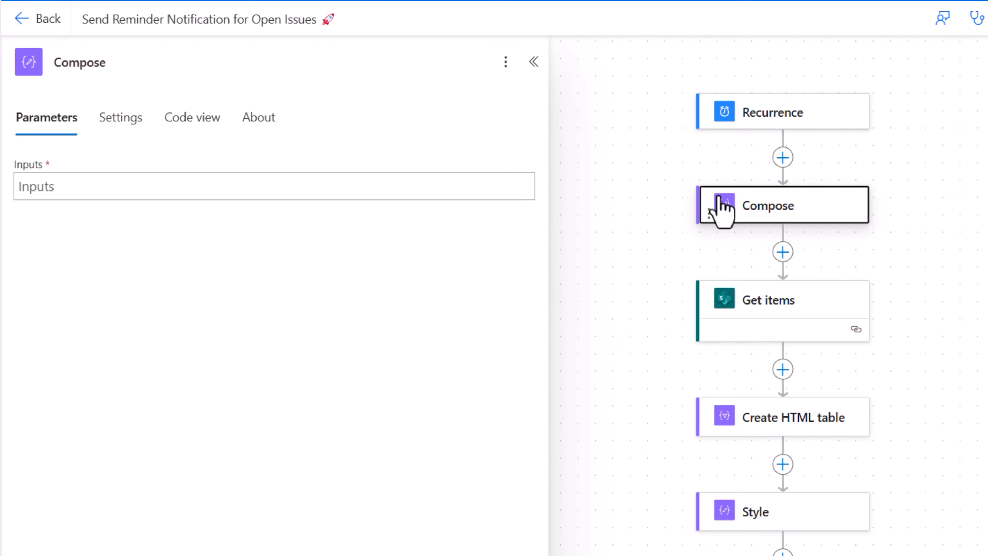
- Rename the new Compose action "Due in x days" and set its input to 30
{"action": "left_click", "coordinate": [112, 62]}
{"action": "left_click_drag", "start_coordinate": [112, 62], "coordinate": [53, 62]}
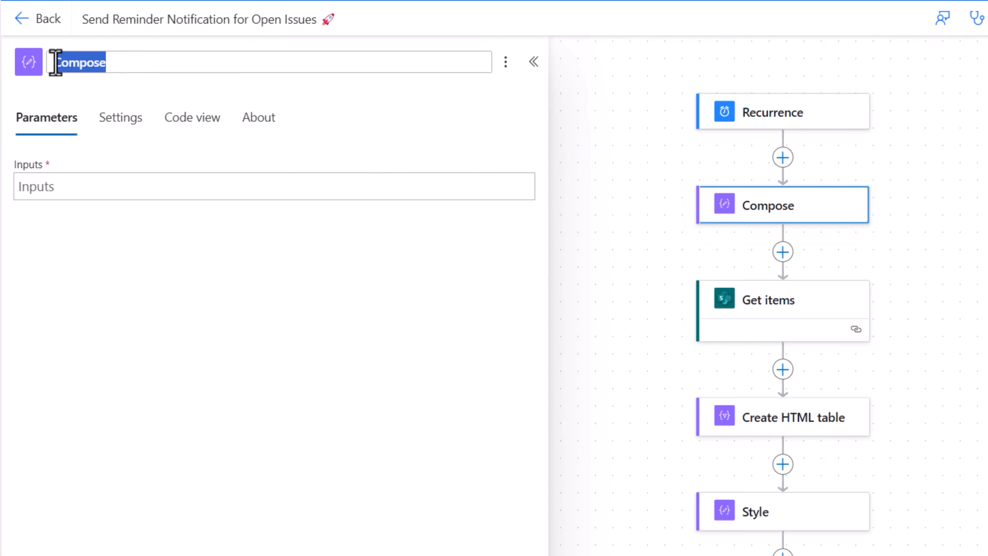
{"action": "type", "text": "Due in x days"}
{"action": "key", "text": "Return"}
{"action": "left_click", "coordinate": [98, 185]}
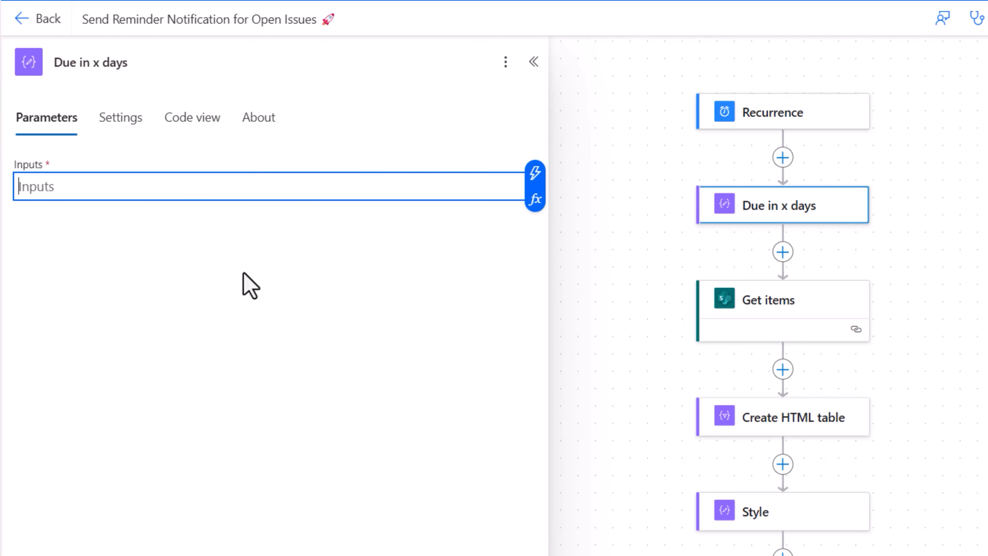
{"action": "type", "text": "30"}
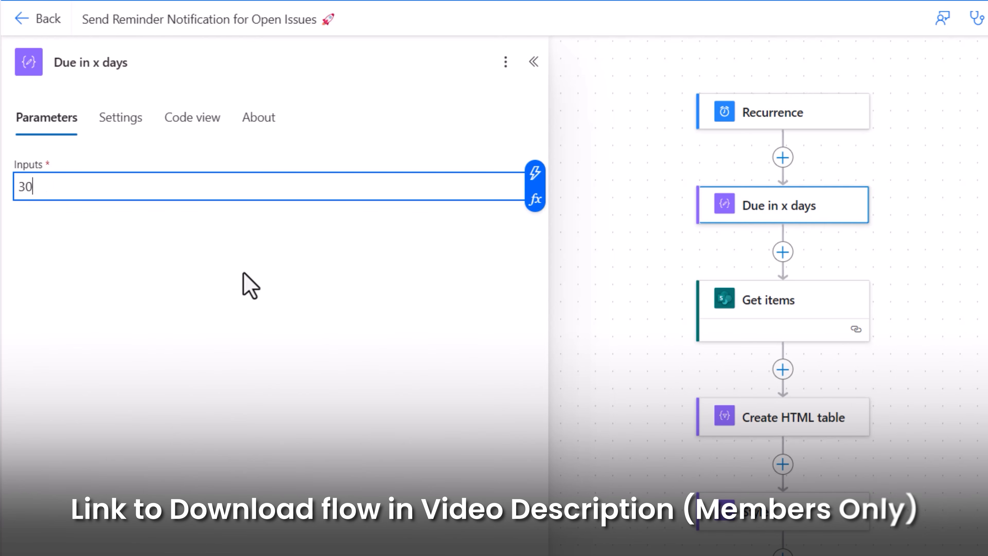
{"action": "left_click", "coordinate": [751, 213]}
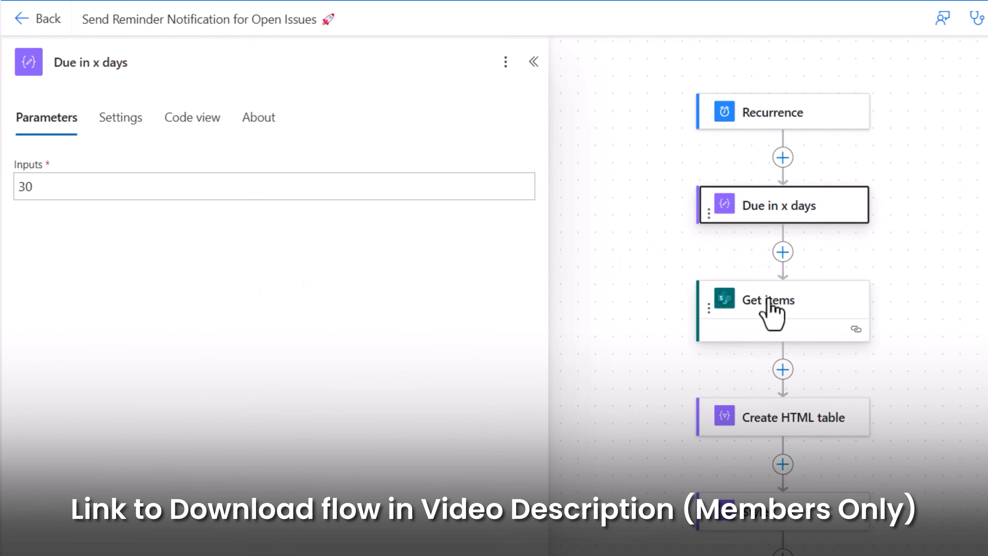
- In the Get items filter query, replace the 7 in the second startOfDay expression with the Due in x days outputs and update it
{"action": "left_click", "coordinate": [778, 310]}
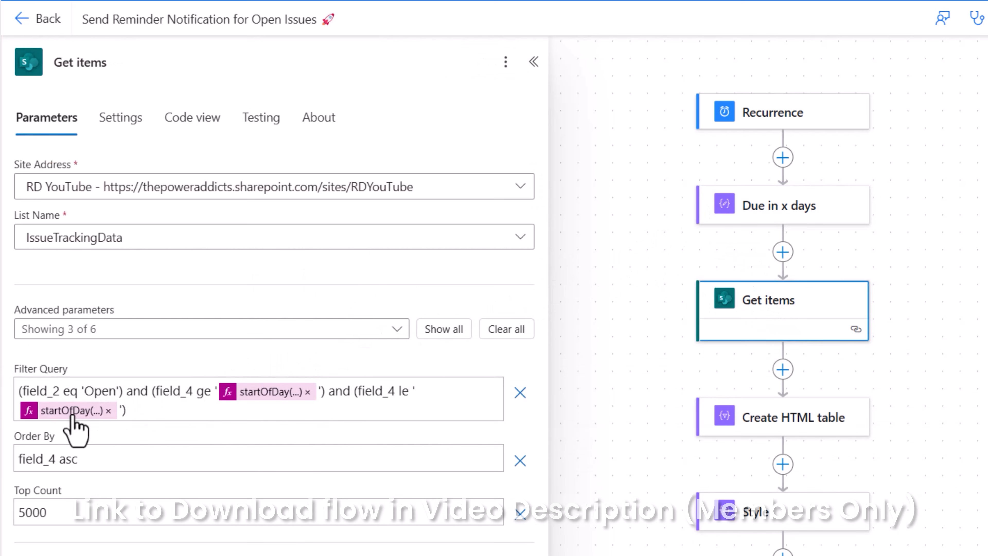
{"action": "left_click", "coordinate": [73, 412]}
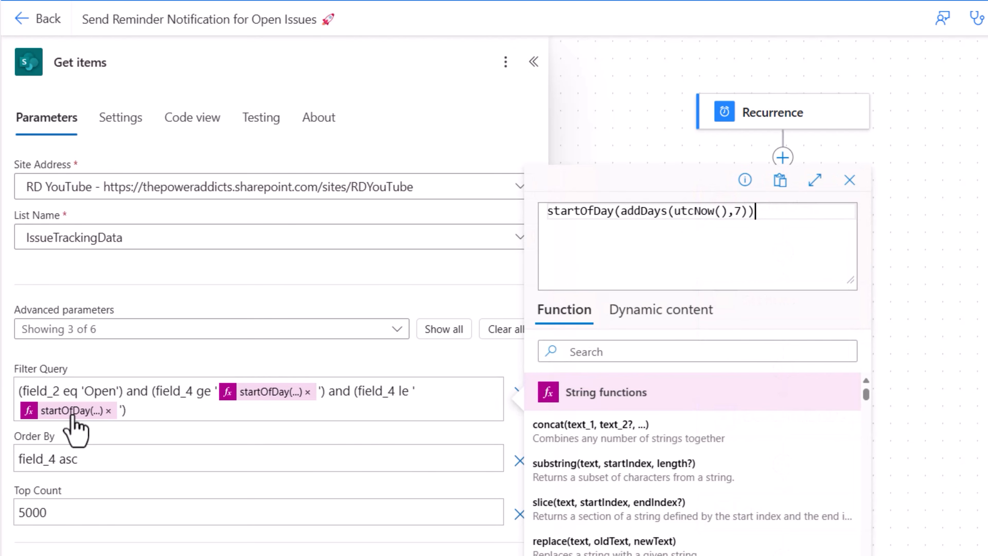
{"action": "double_click", "coordinate": [739, 212]}
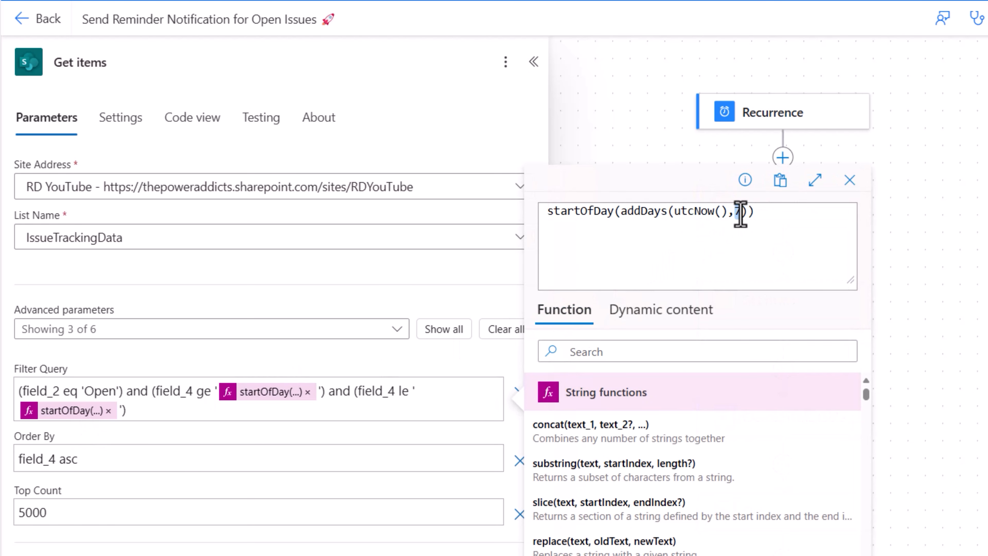
{"action": "key", "text": "BackSpace"}
{"action": "left_click", "coordinate": [661, 309]}
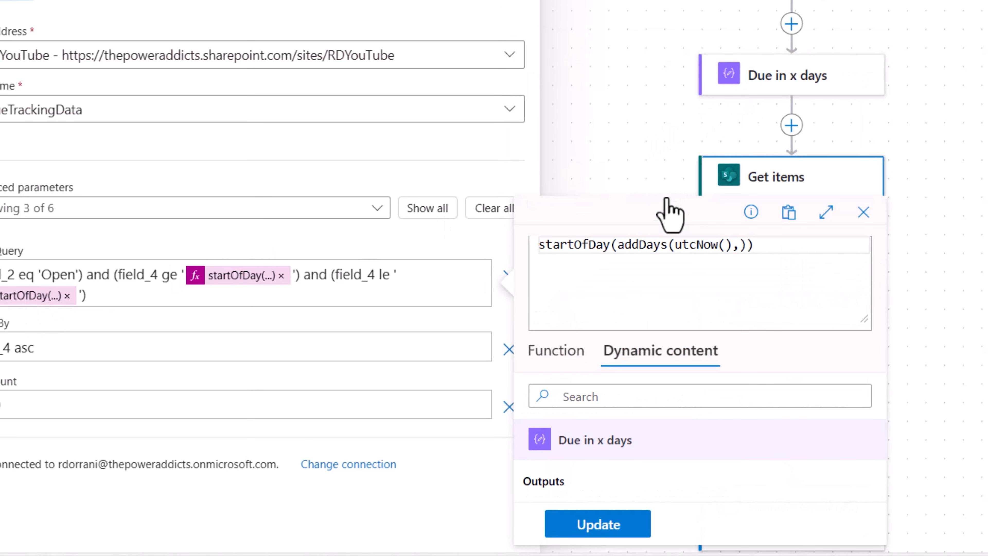
{"action": "left_click", "coordinate": [563, 485]}
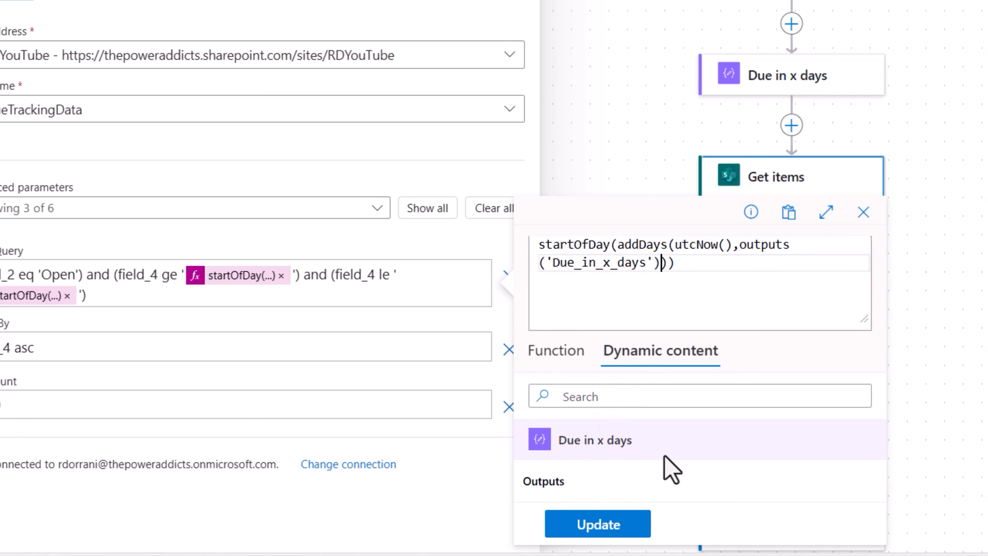
{"action": "left_click", "coordinate": [599, 526]}
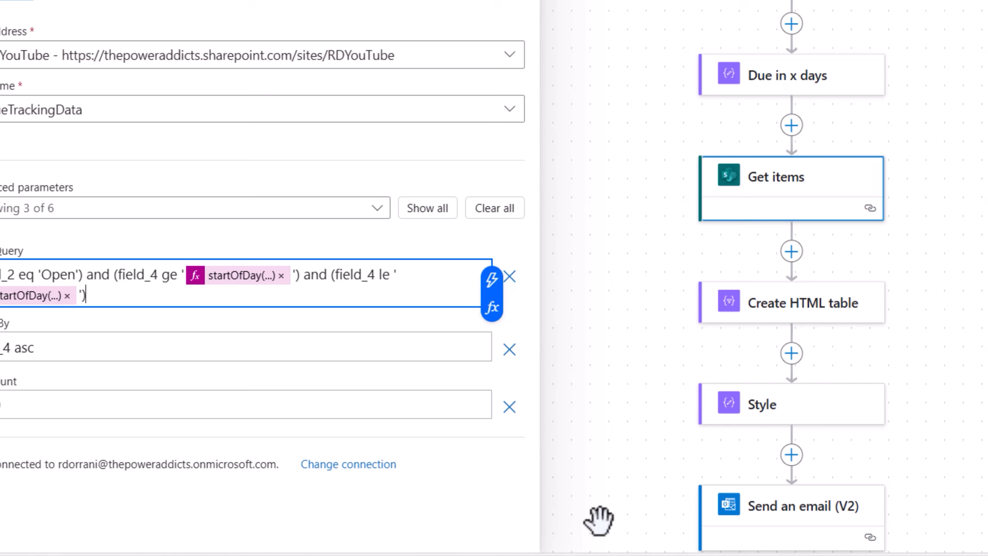
- In the Send an email (V2) body's code view, add a line above the paragraph reading "There are <b></b>"
{"action": "left_click", "coordinate": [644, 469]}
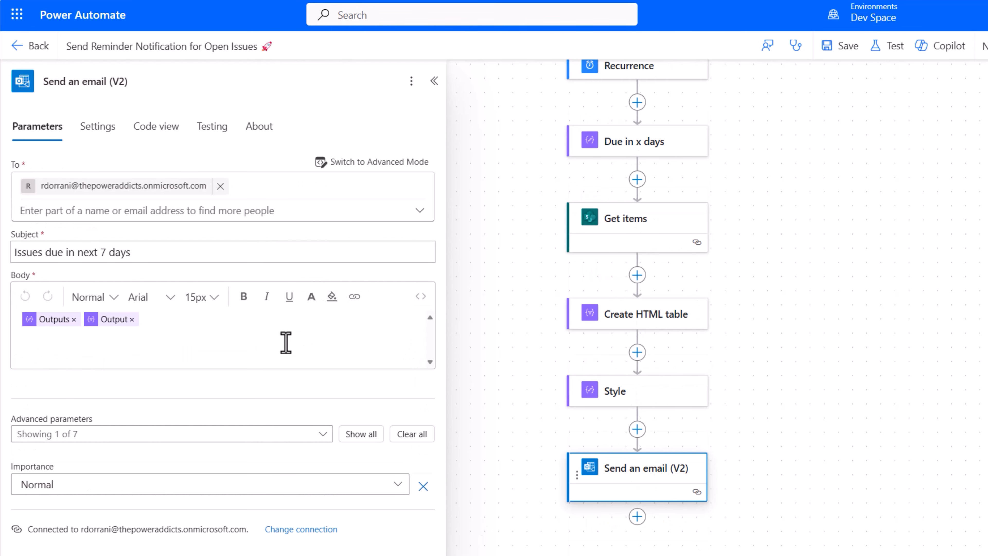
{"action": "left_click", "coordinate": [285, 342]}
{"action": "left_click", "coordinate": [420, 297]}
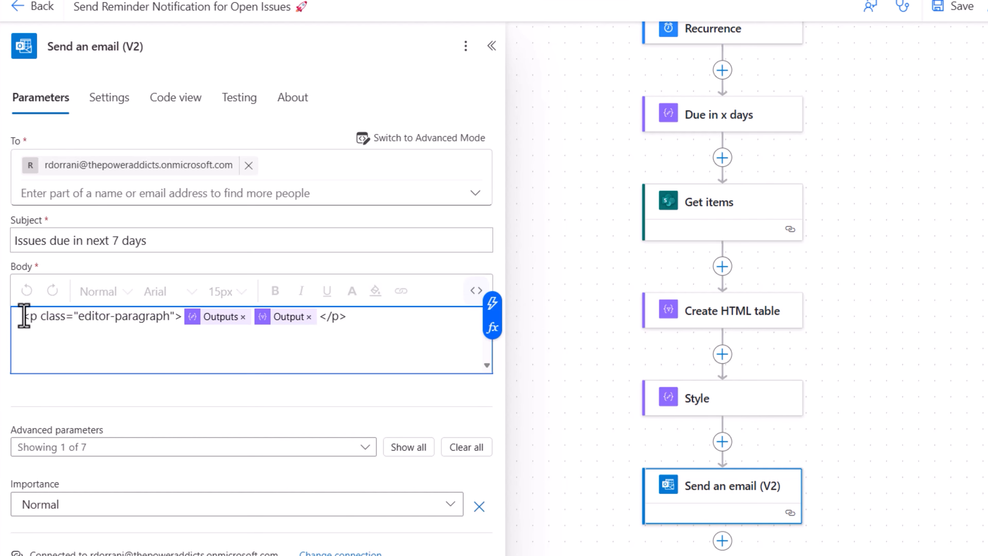
{"action": "key", "text": "Return"}
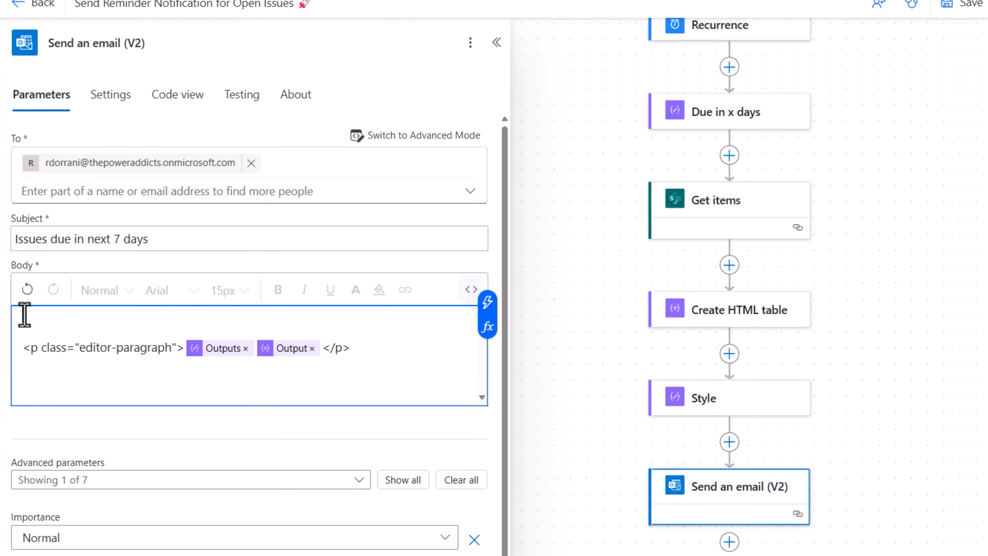
{"action": "type", "text": "There are "}
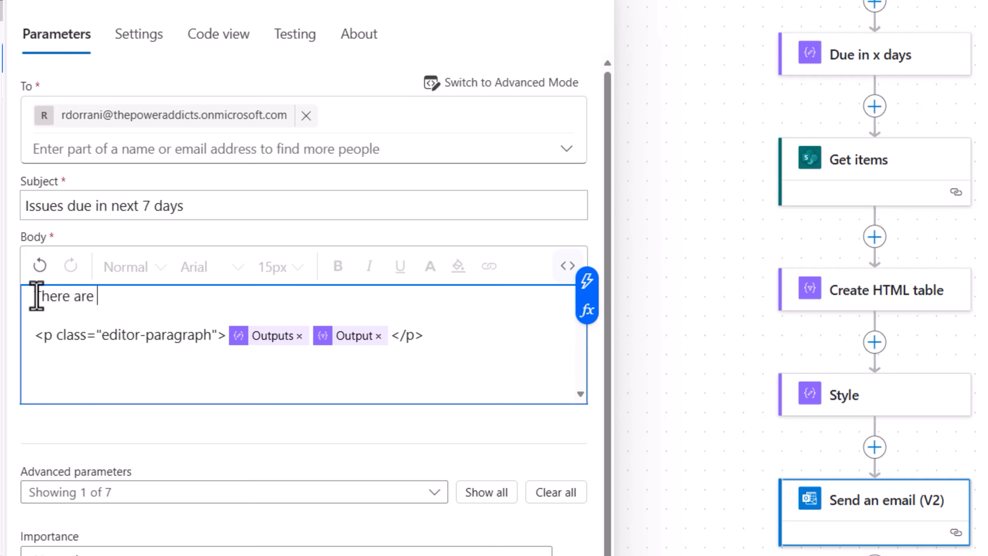
{"action": "type", "text": "<b></b>"}
{"action": "key", "text": "Left"}
{"action": "key", "text": "Left"}
{"action": "key", "text": "Left"}
{"action": "key", "text": "Left"}
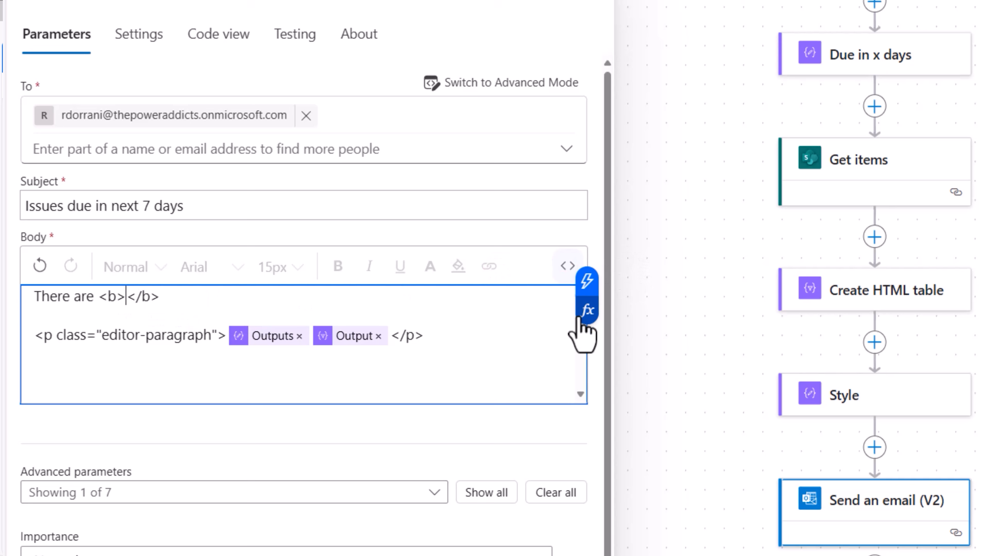
- Insert a length() expression of the Get items body/value between the bold tags in the email body
{"action": "left_click", "coordinate": [581, 317]}
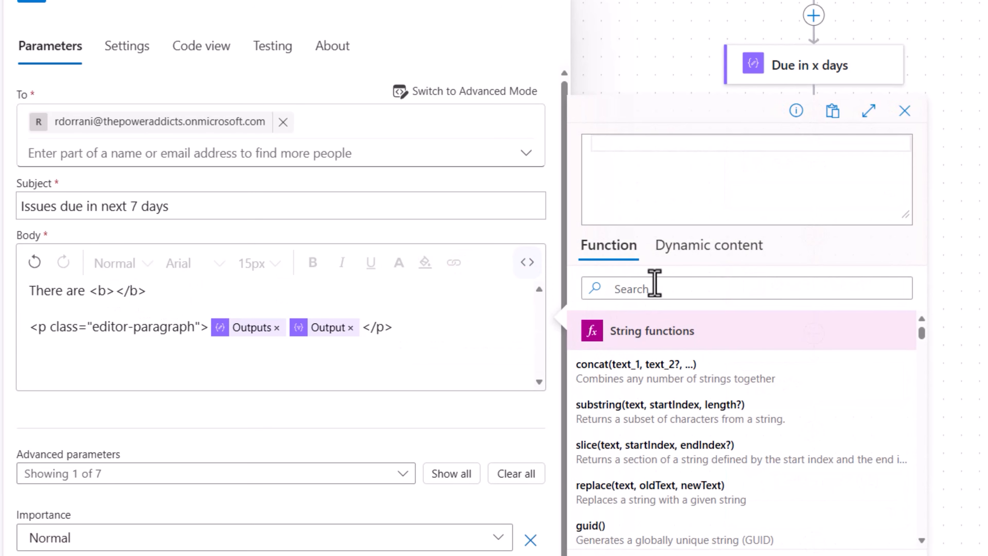
{"action": "type", "text": "length("}
{"action": "left_click", "coordinate": [700, 255]}
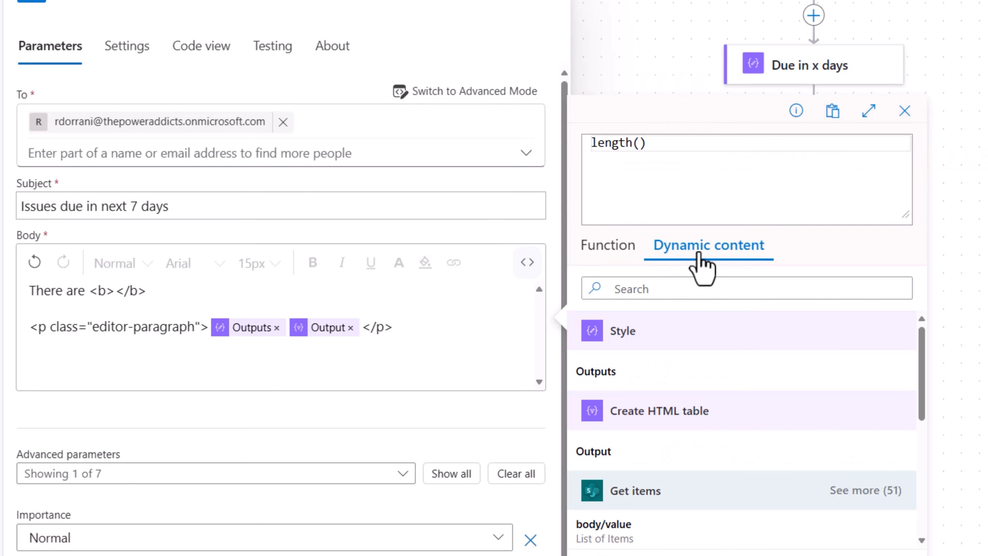
{"action": "scroll", "coordinate": [630, 496], "scroll_direction": "down", "scroll_amount": 1}
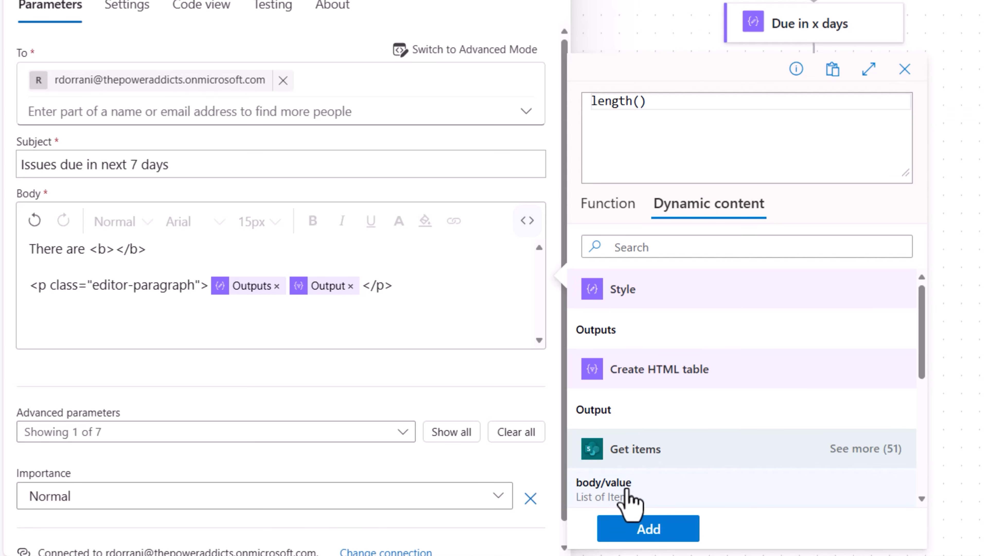
{"action": "left_click", "coordinate": [630, 496]}
{"action": "left_click", "coordinate": [647, 531]}
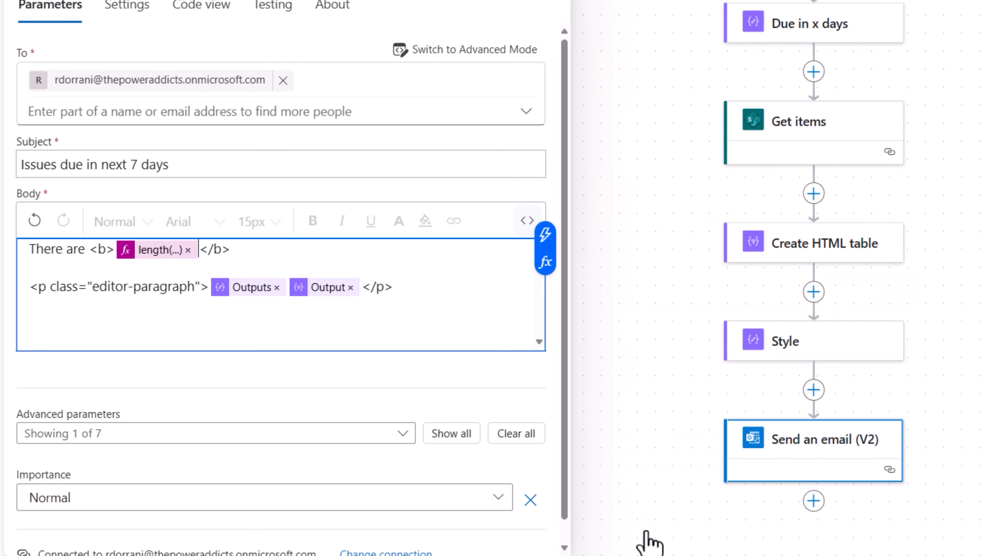
- Finish the email's intro line with "issues due in", the Due in x days outputs, and "days"
{"action": "type", "text": "issues due in"}
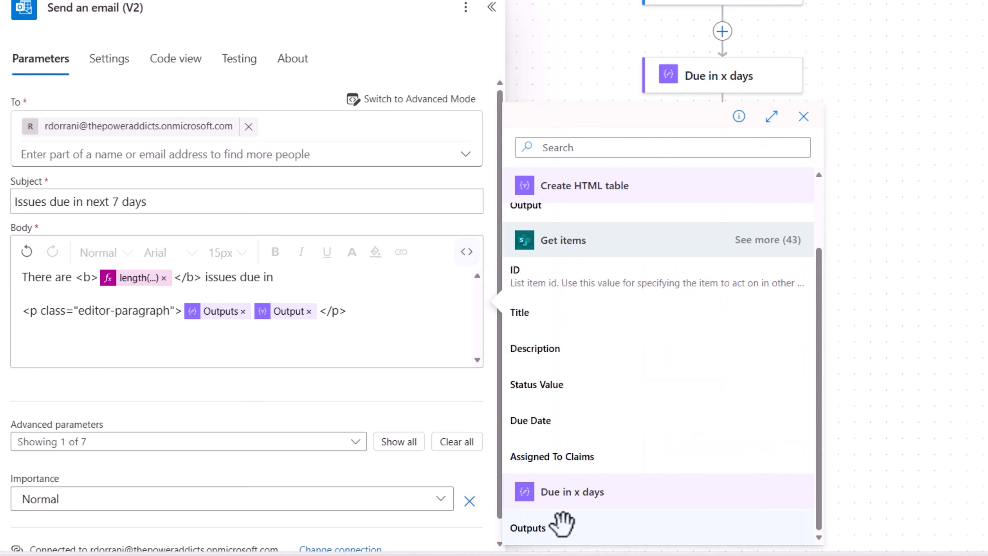
{"action": "left_click", "coordinate": [563, 530]}
{"action": "type", "text": "days"}
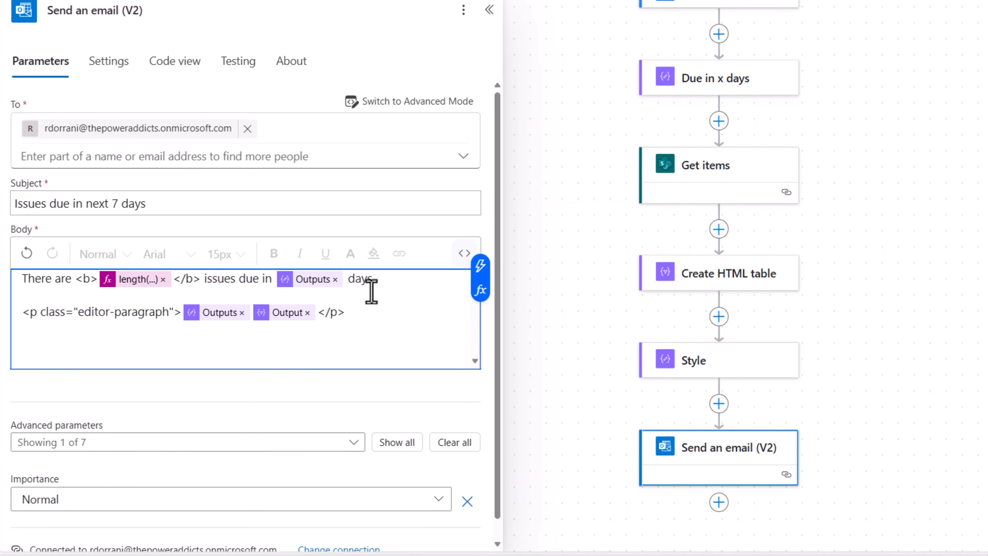
- Save and manually test the flow, and switch to Outlook to review the whole issues table in the newest email
{"action": "left_click", "coordinate": [812, 88]}
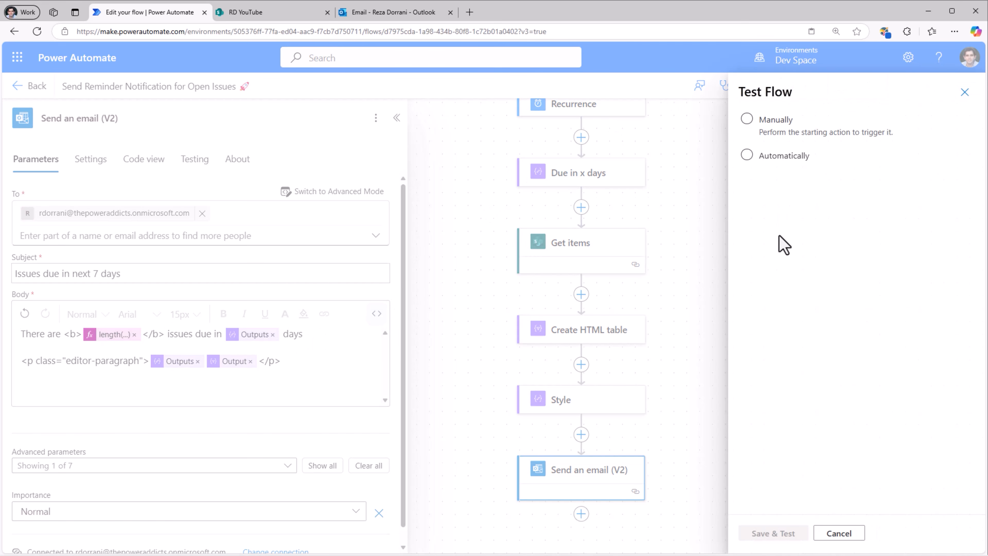
{"action": "left_click", "coordinate": [747, 120]}
{"action": "left_click", "coordinate": [774, 534]}
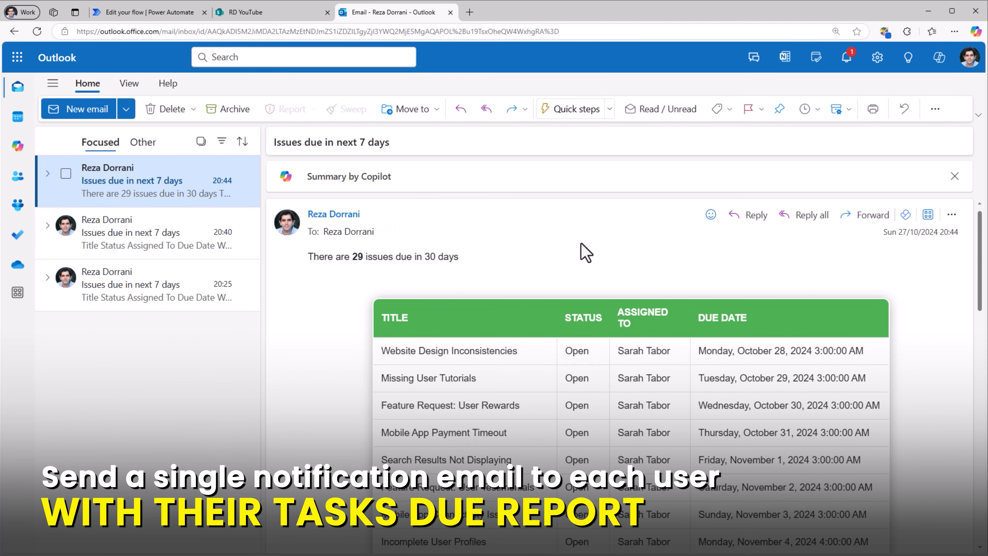
{"action": "scroll", "coordinate": [581, 243], "scroll_direction": "down", "scroll_amount": 1}
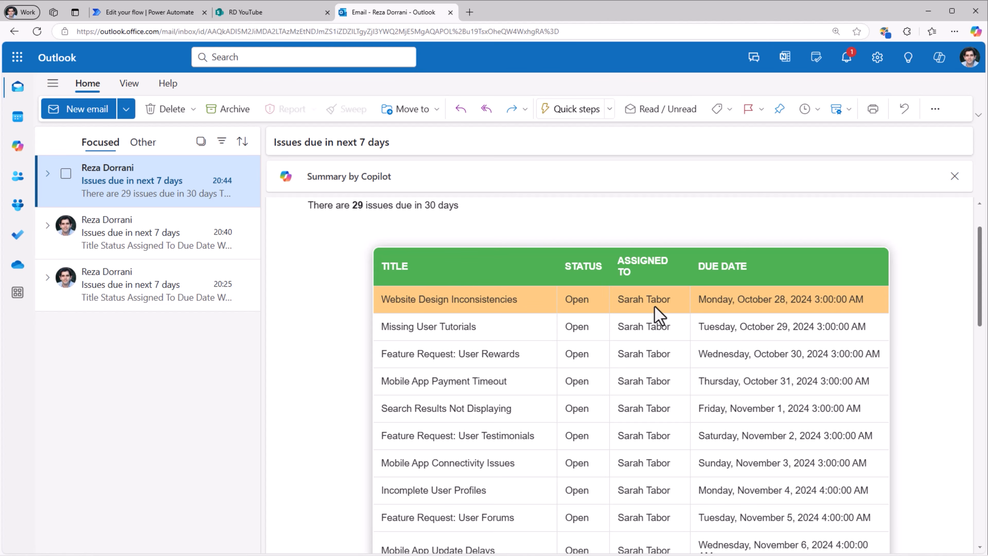
{"action": "scroll", "coordinate": [652, 350], "scroll_direction": "down", "scroll_amount": 3}
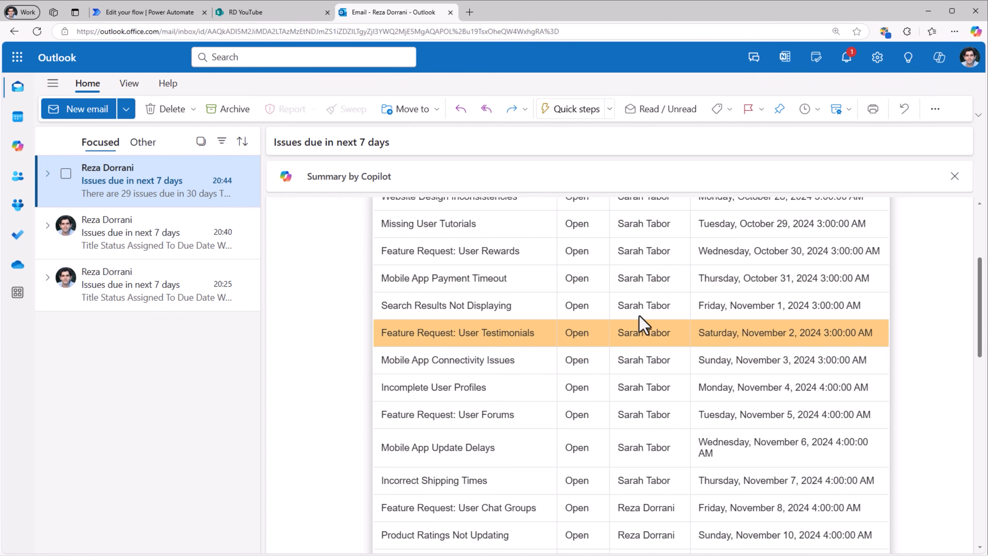
{"action": "scroll", "coordinate": [631, 453], "scroll_direction": "down", "scroll_amount": 3}
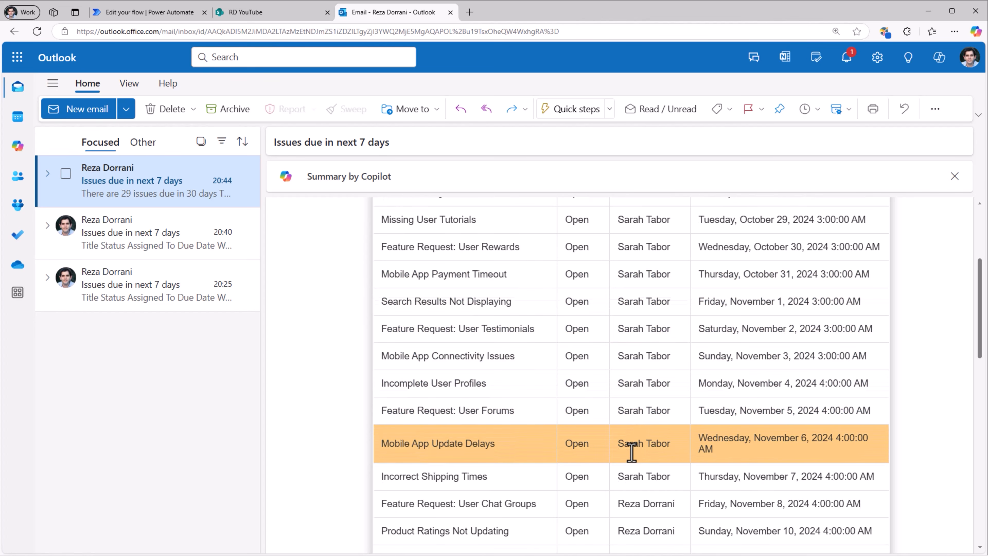
{"action": "scroll", "coordinate": [648, 430], "scroll_direction": "down", "scroll_amount": 12}
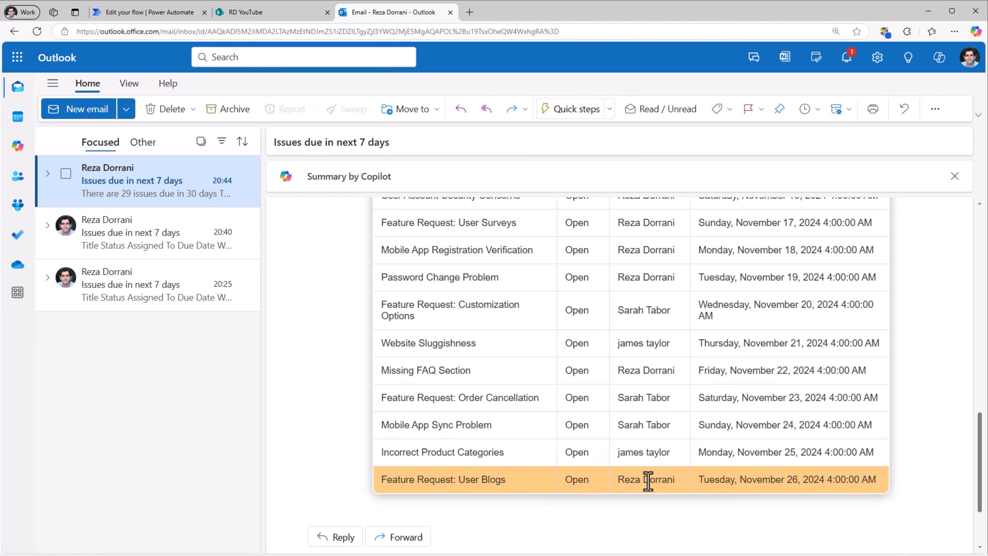
{"action": "scroll", "coordinate": [648, 480], "scroll_direction": "up", "scroll_amount": 20}
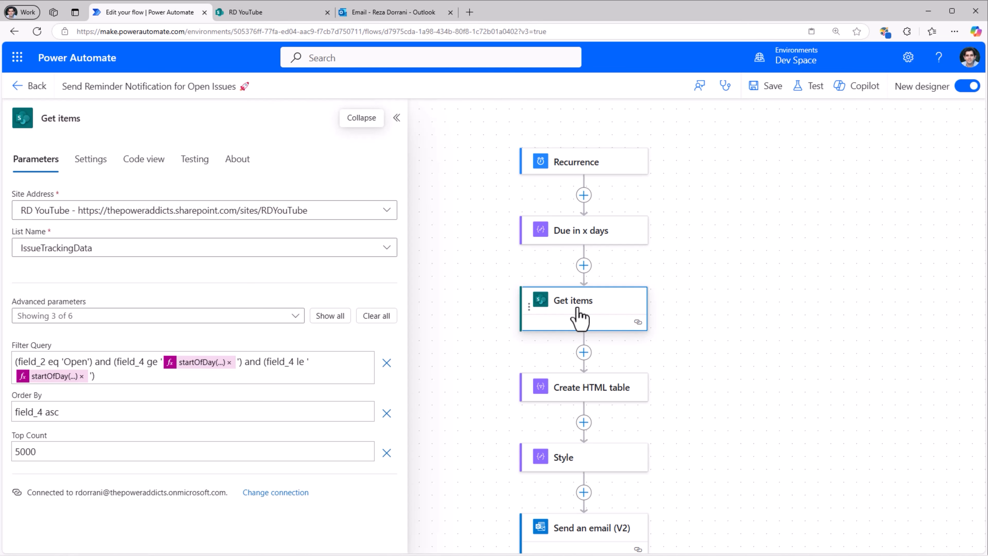
- Back in the Power Automate flow, insert a Data Operation Select action between Get items and Create HTML table
{"action": "left_click", "coordinate": [583, 352]}
{"action": "left_click", "coordinate": [630, 343]}
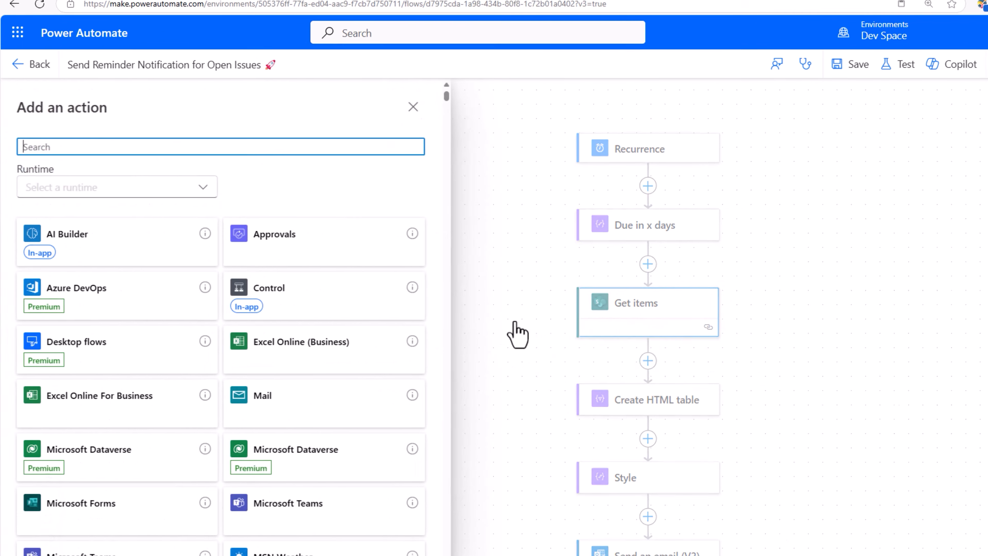
{"action": "type", "text": "select"}
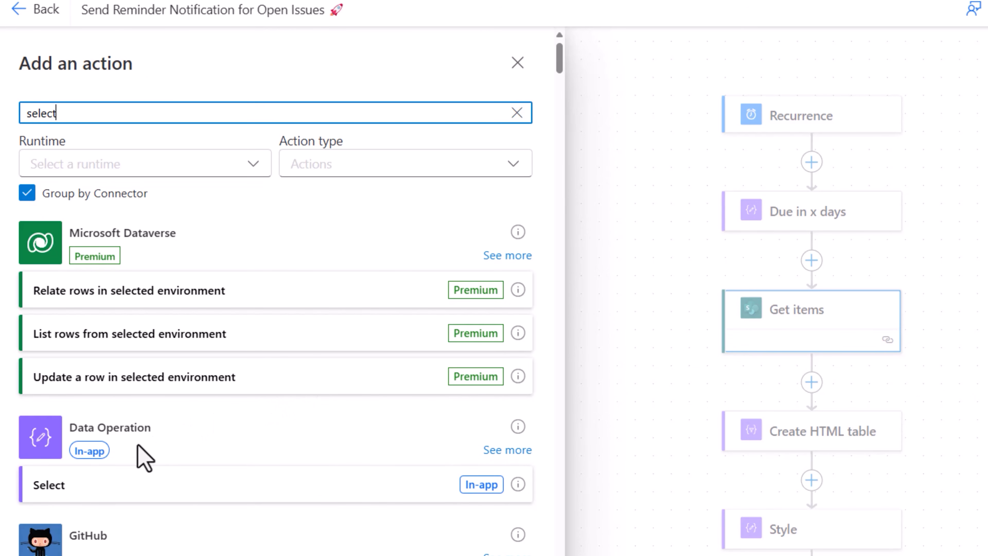
{"action": "left_click", "coordinate": [85, 488]}
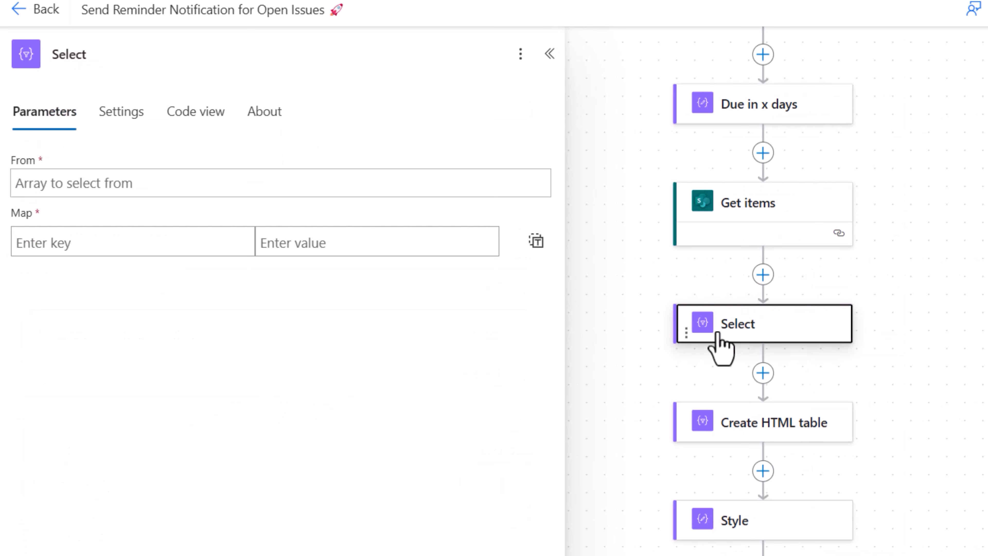
- Set the Select action's From field to body/value from Get items
{"action": "left_click", "coordinate": [167, 183]}
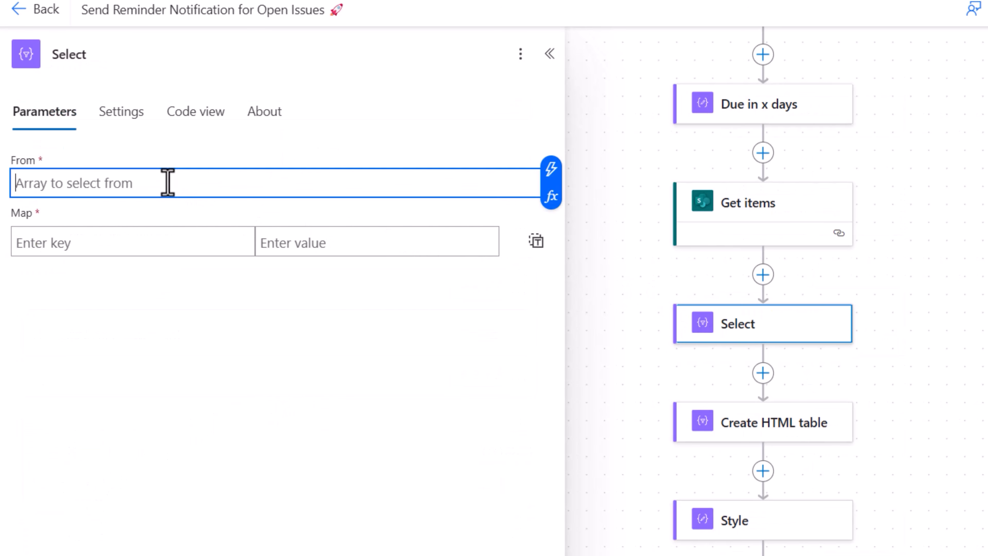
{"action": "left_click", "coordinate": [550, 170]}
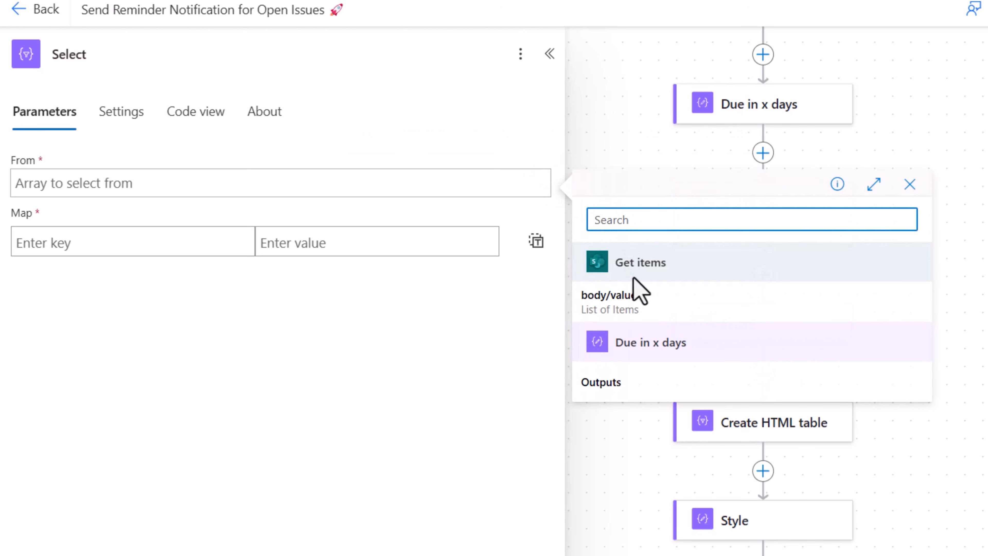
{"action": "left_click", "coordinate": [641, 304]}
{"action": "left_click", "coordinate": [329, 267]}
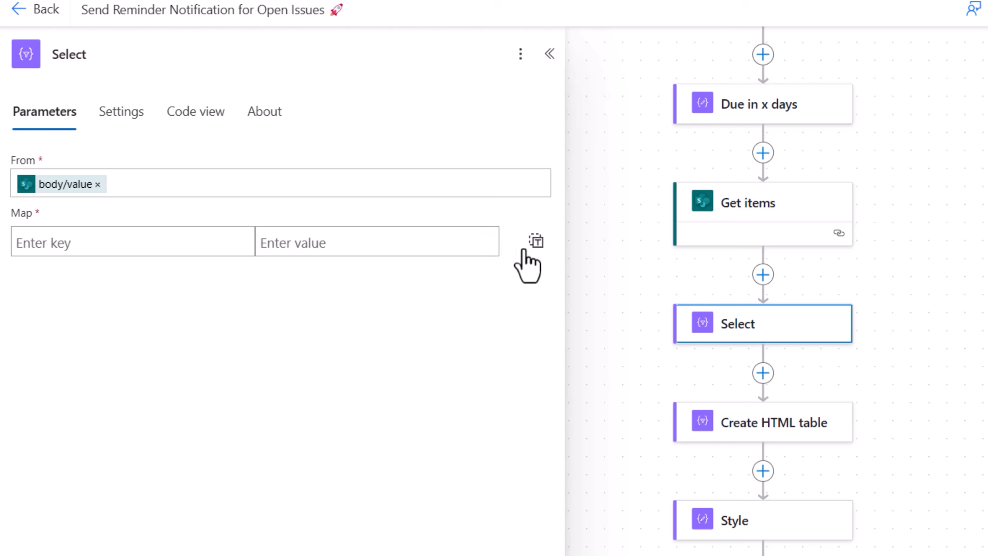
- Switch the Select action's Map to text mode and map it to Assigned To Email from Get items
{"action": "left_click", "coordinate": [540, 249]}
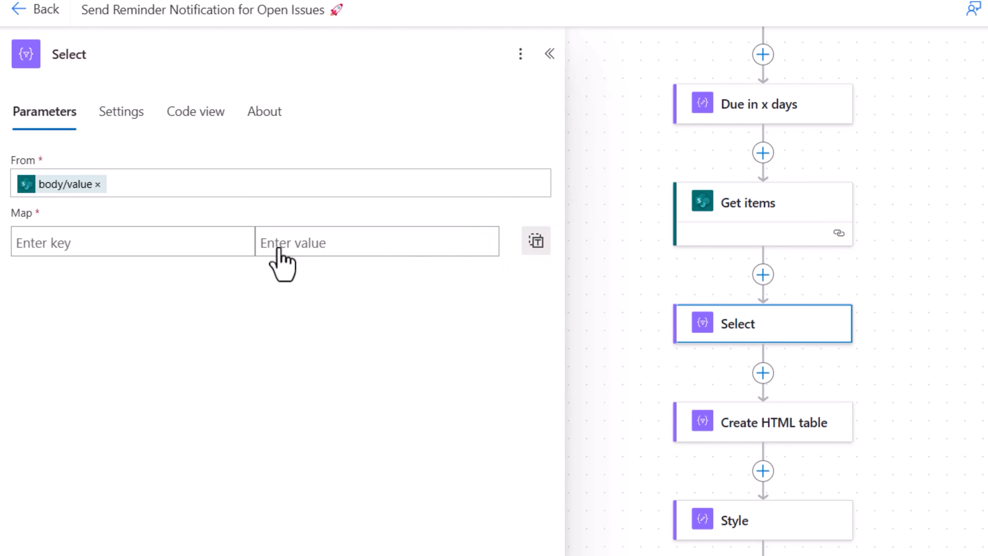
{"action": "left_click", "coordinate": [190, 244]}
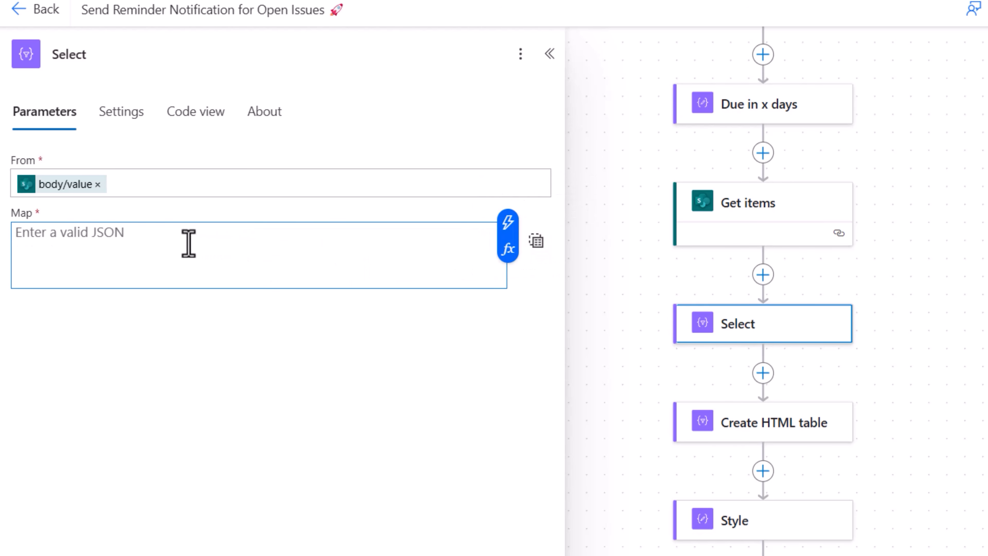
{"action": "left_click", "coordinate": [508, 222]}
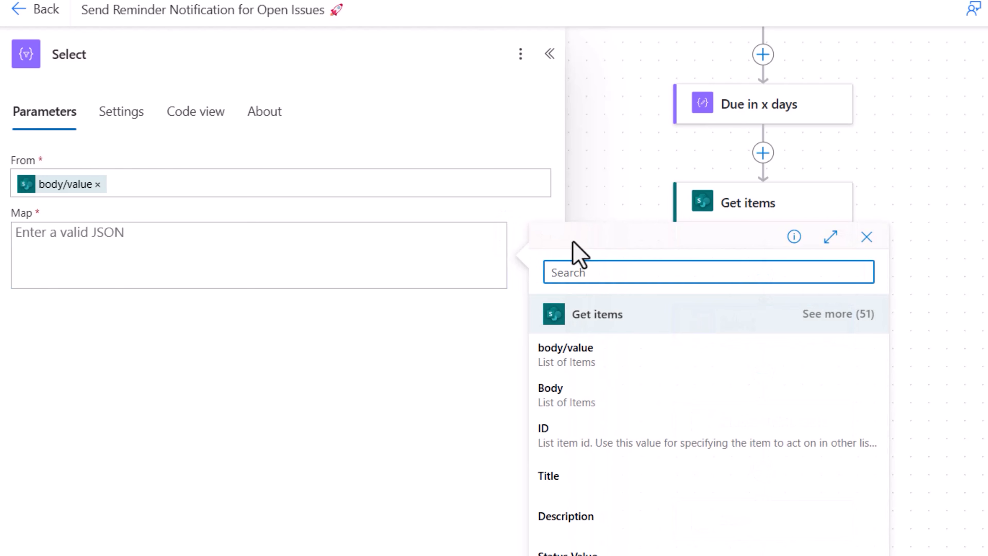
{"action": "type", "text": "assigned"}
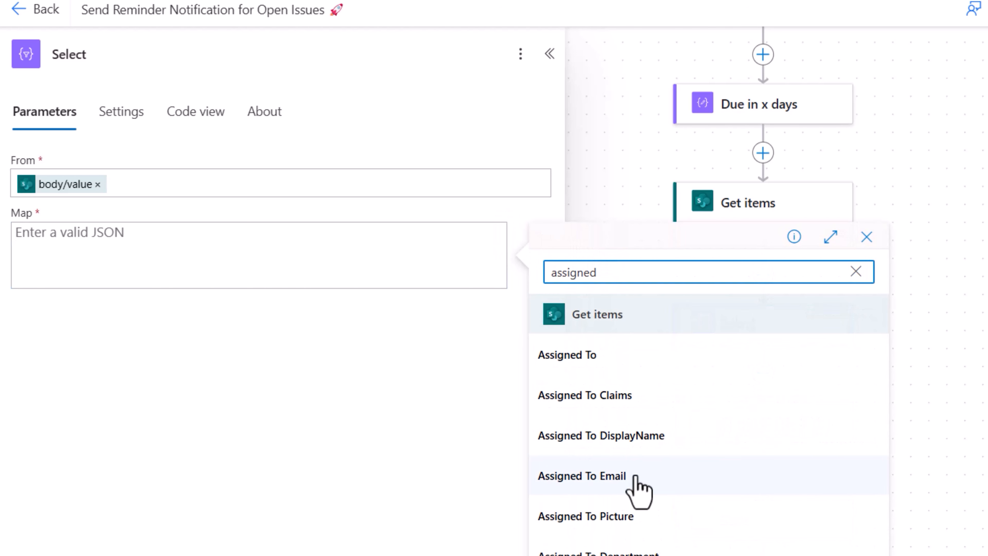
{"action": "left_click", "coordinate": [634, 491]}
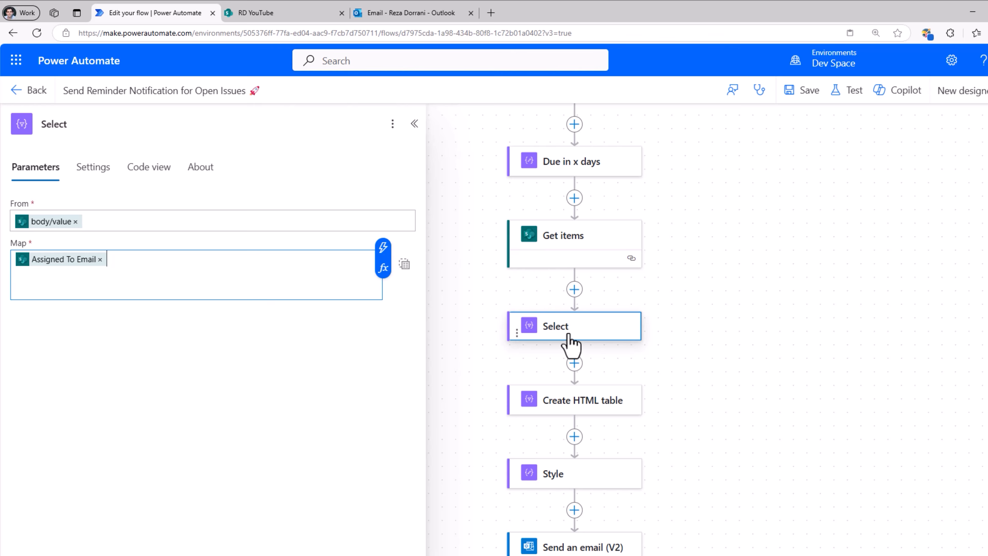
- Switch to Outlook and review the Assigned To column of the issues table in the newest email
{"action": "left_click", "coordinate": [418, 14]}
{"action": "scroll", "coordinate": [677, 397], "scroll_direction": "down", "scroll_amount": 3}
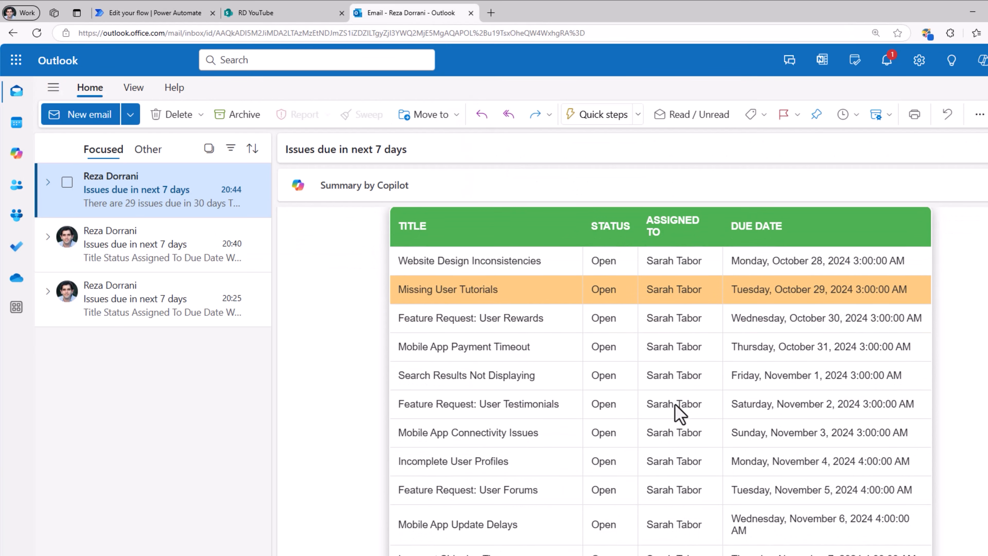
{"action": "scroll", "coordinate": [681, 487], "scroll_direction": "down", "scroll_amount": 3}
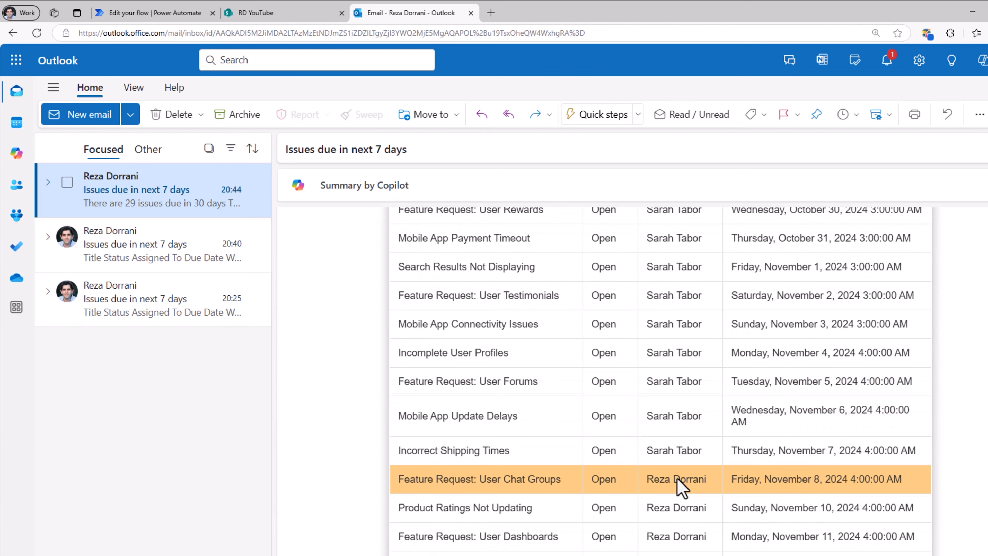
{"action": "scroll", "coordinate": [678, 482], "scroll_direction": "down", "scroll_amount": 3}
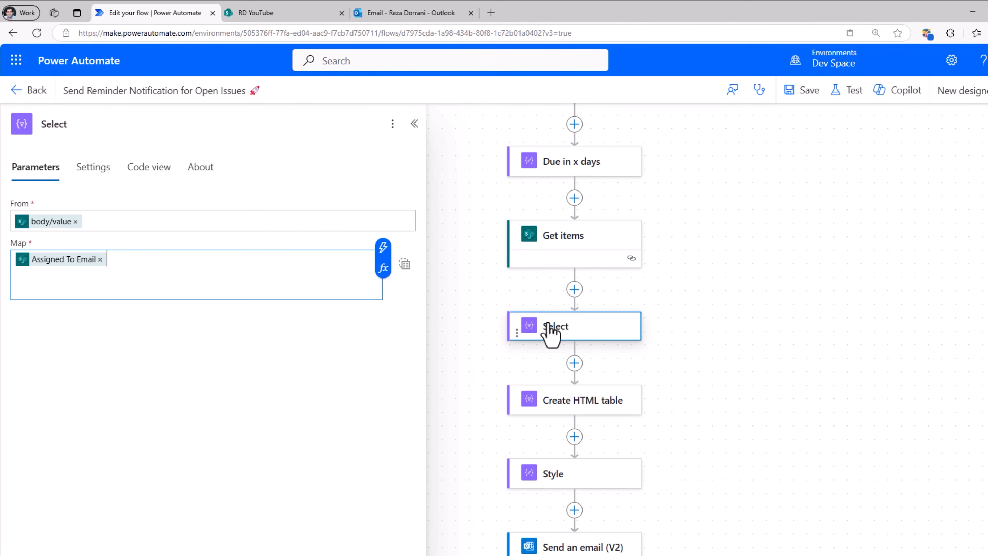
- Back in the Power Automate flow, insert a Compose action between Select and Create HTML table and rename it Distinct Assigned To
{"action": "left_click", "coordinate": [574, 363]}
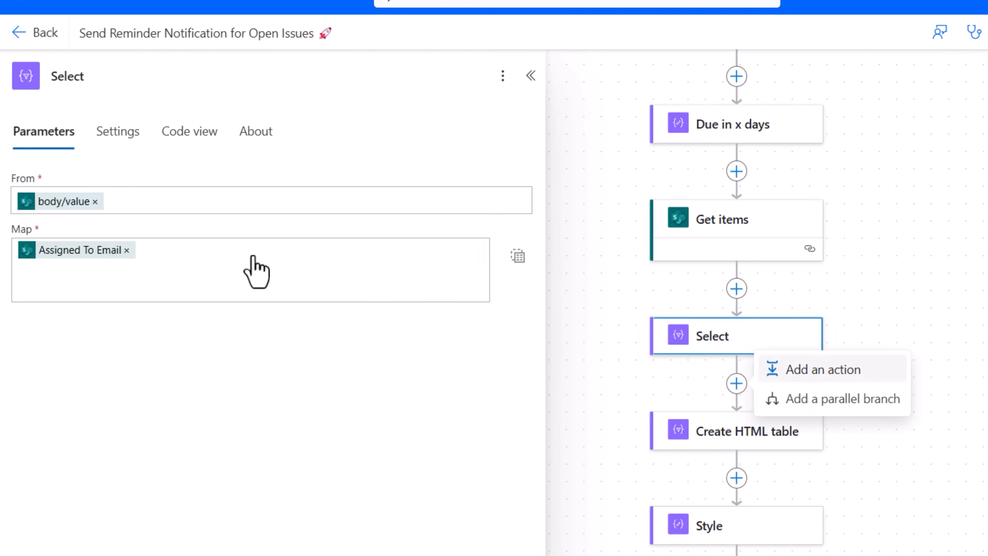
{"action": "left_click", "coordinate": [638, 369]}
{"action": "type", "text": "compose"}
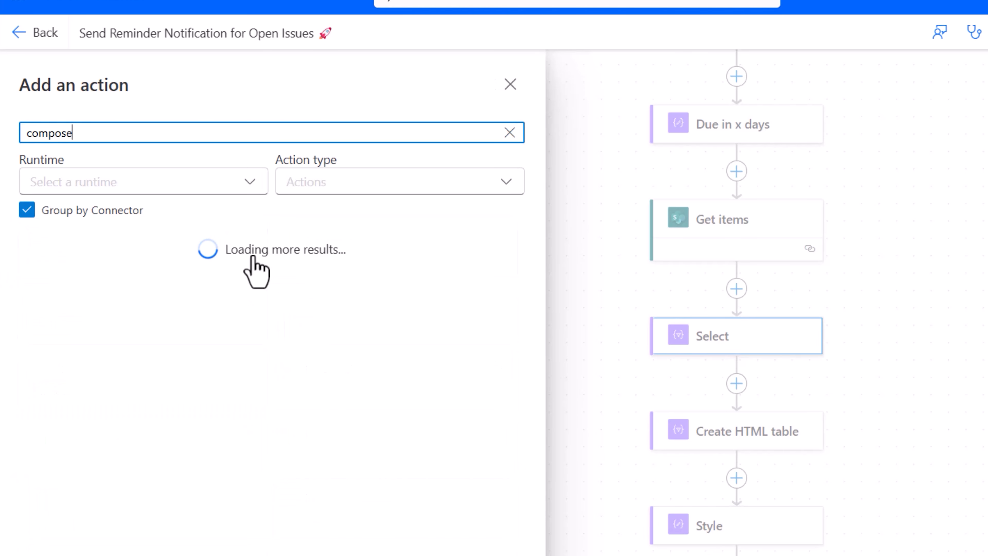
{"action": "left_click", "coordinate": [149, 307]}
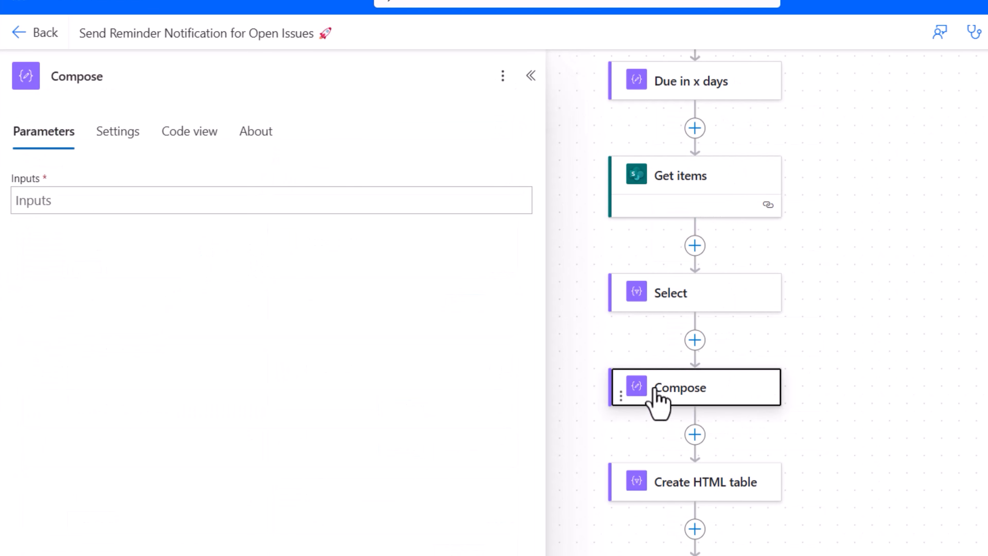
{"action": "left_click", "coordinate": [95, 80]}
{"action": "left_click_drag", "start_coordinate": [122, 79], "coordinate": [46, 91]}
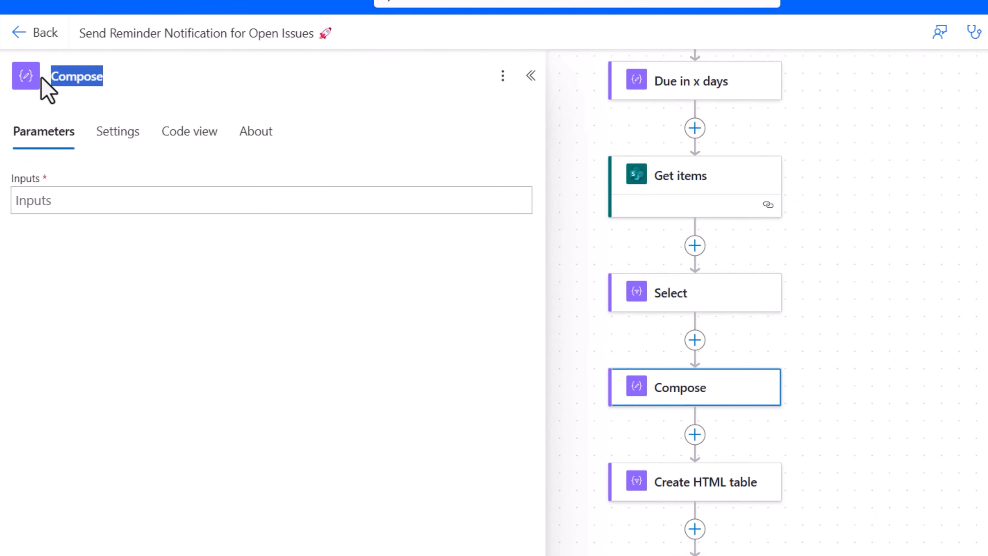
{"action": "type", "text": "Distinct Assigned To"}
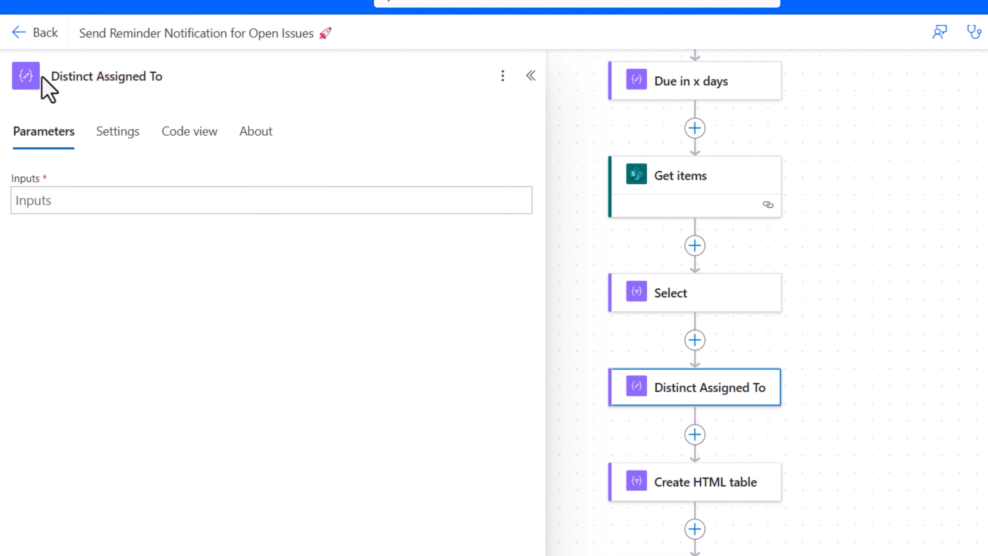
- Set the Inputs of Distinct Assigned To to the expression union(body('Select'),body('Select'))
{"action": "left_click", "coordinate": [67, 194]}
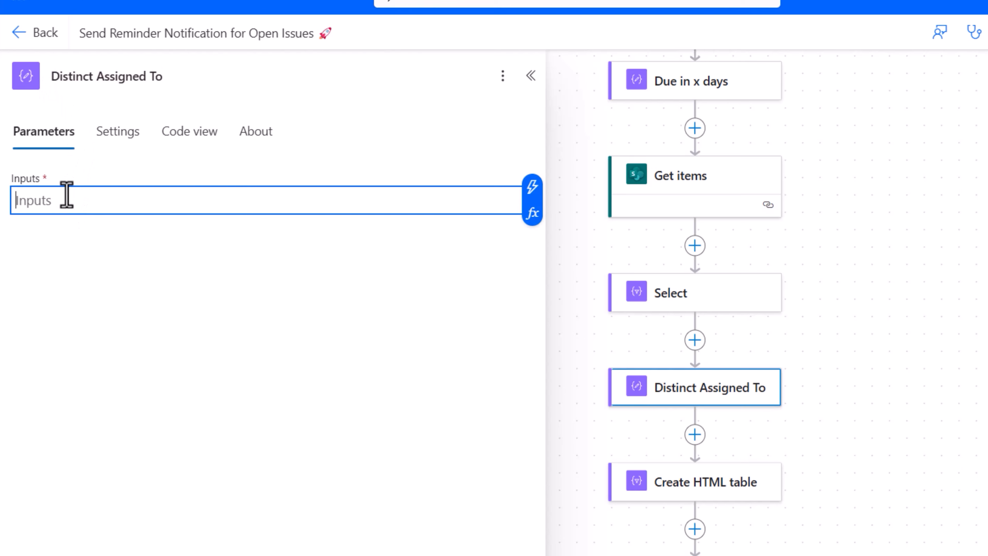
{"action": "left_click", "coordinate": [531, 213]}
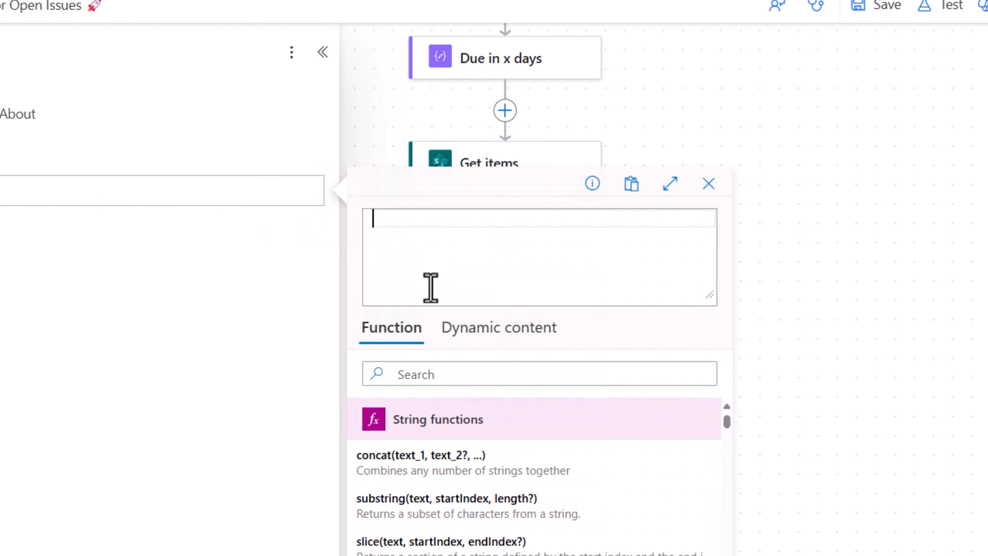
{"action": "type", "text": "union("}
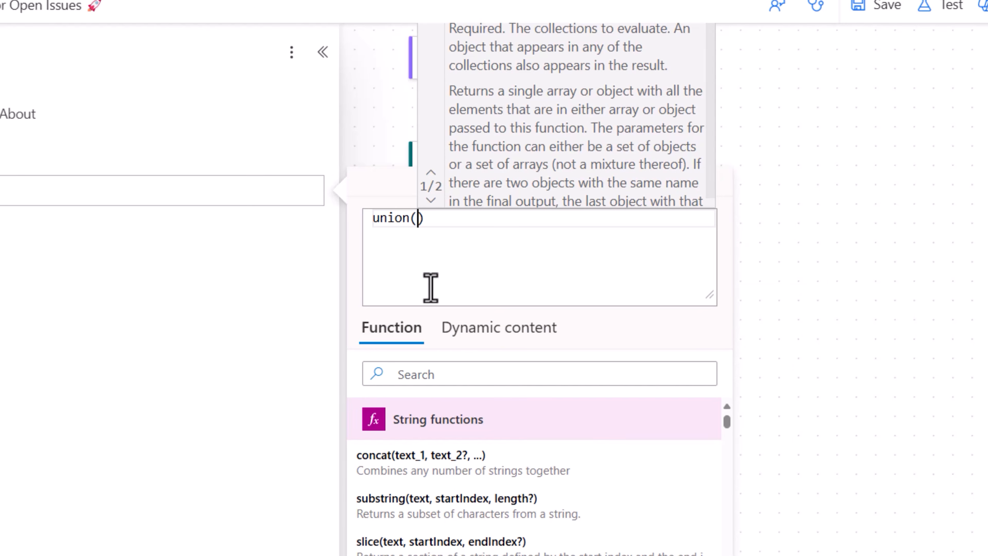
{"action": "left_click", "coordinate": [487, 336]}
{"action": "left_click", "coordinate": [420, 461]}
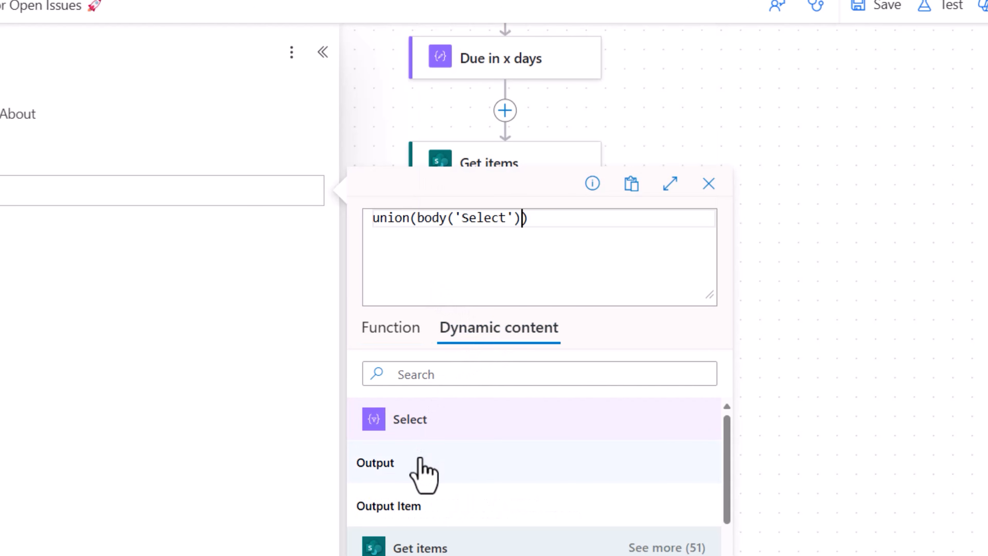
{"action": "type", "text": ","}
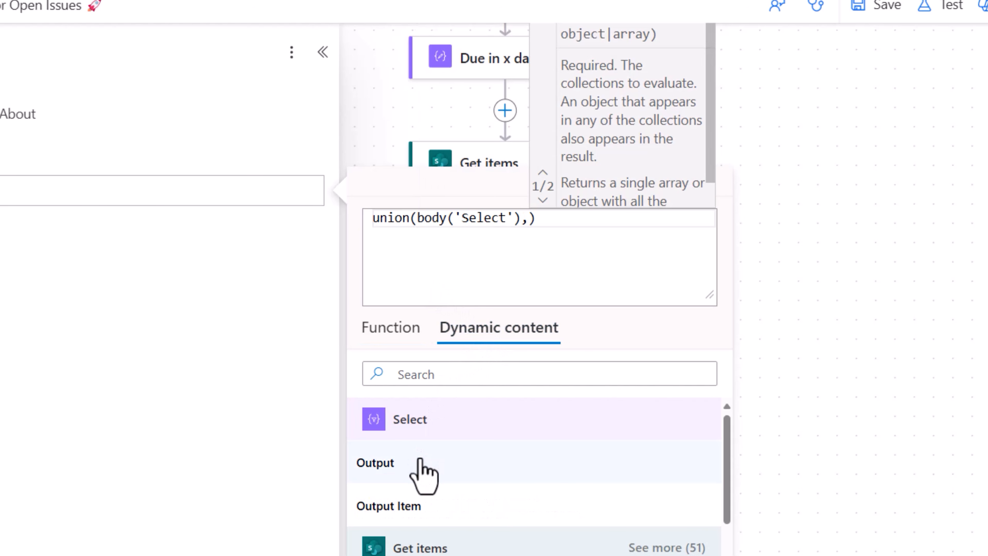
{"action": "left_click", "coordinate": [420, 461]}
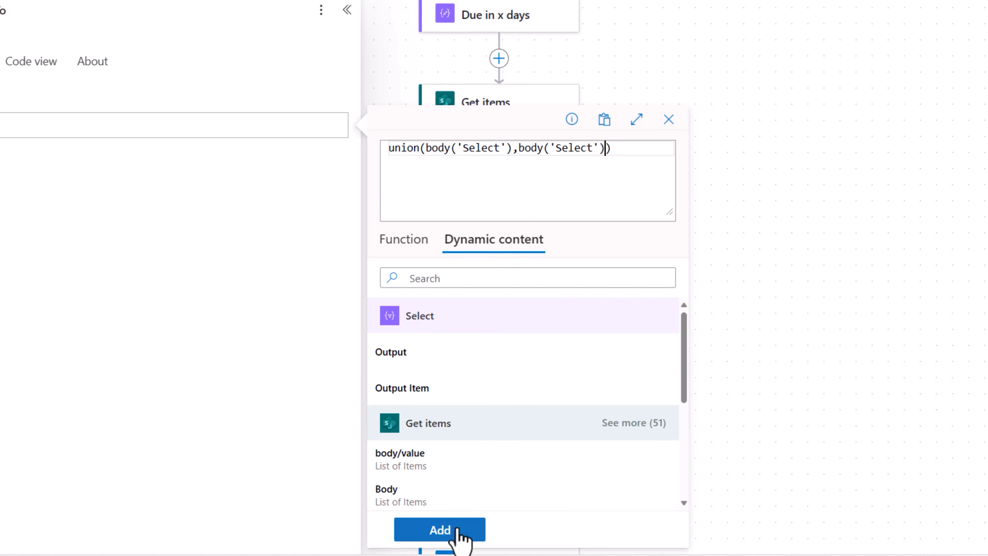
{"action": "left_click", "coordinate": [456, 530]}
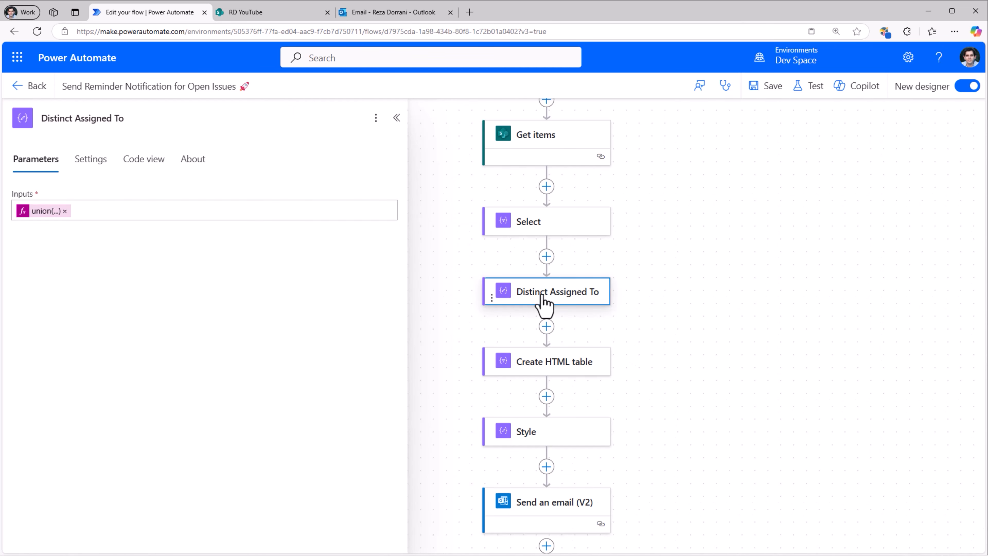
- Insert an Apply to each loop after Distinct Assigned To and have it iterate over that action's Outputs
{"action": "left_click", "coordinate": [546, 327]}
{"action": "left_click", "coordinate": [583, 317]}
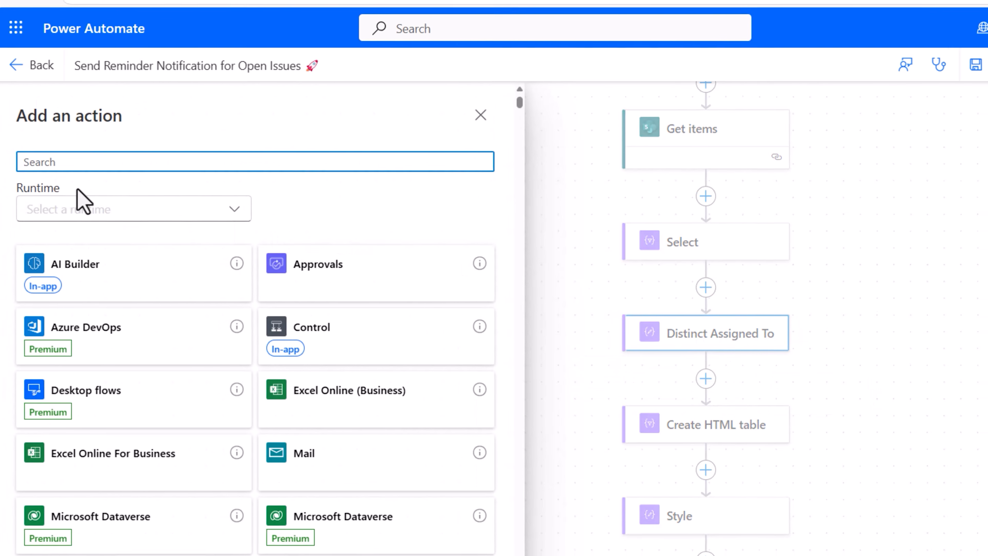
{"action": "type", "text": "apply"}
{"action": "left_click", "coordinate": [104, 449]}
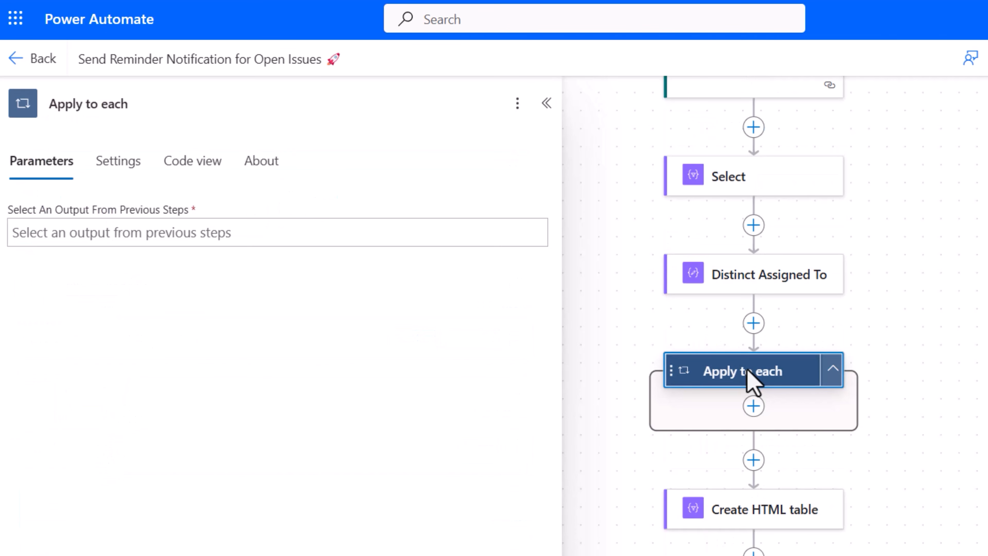
{"action": "left_click", "coordinate": [79, 233]}
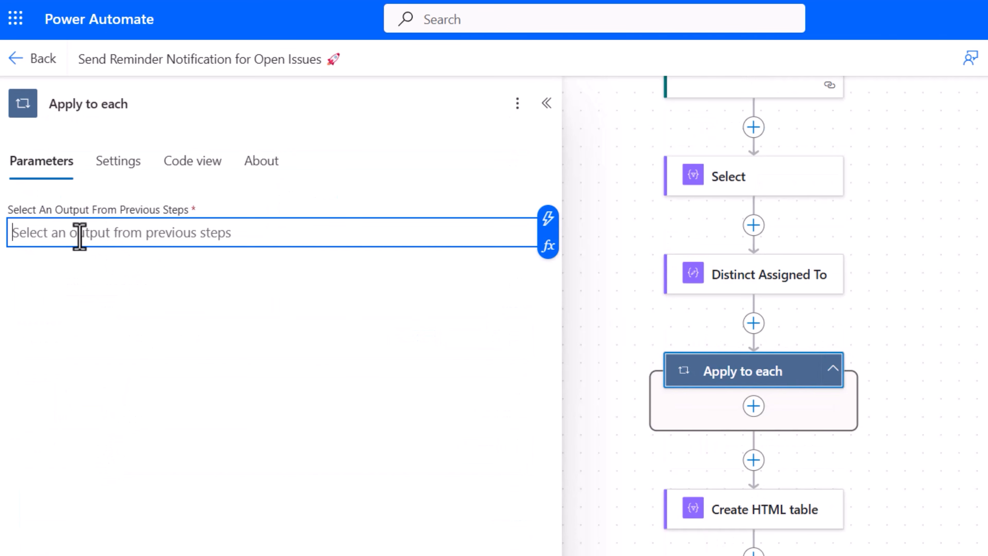
{"action": "left_click", "coordinate": [547, 222]}
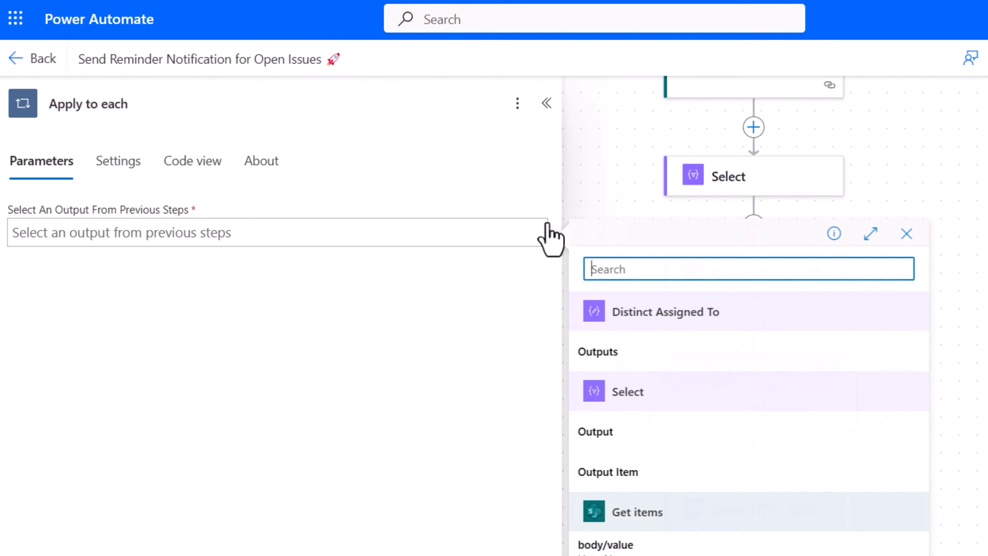
{"action": "left_click", "coordinate": [620, 351]}
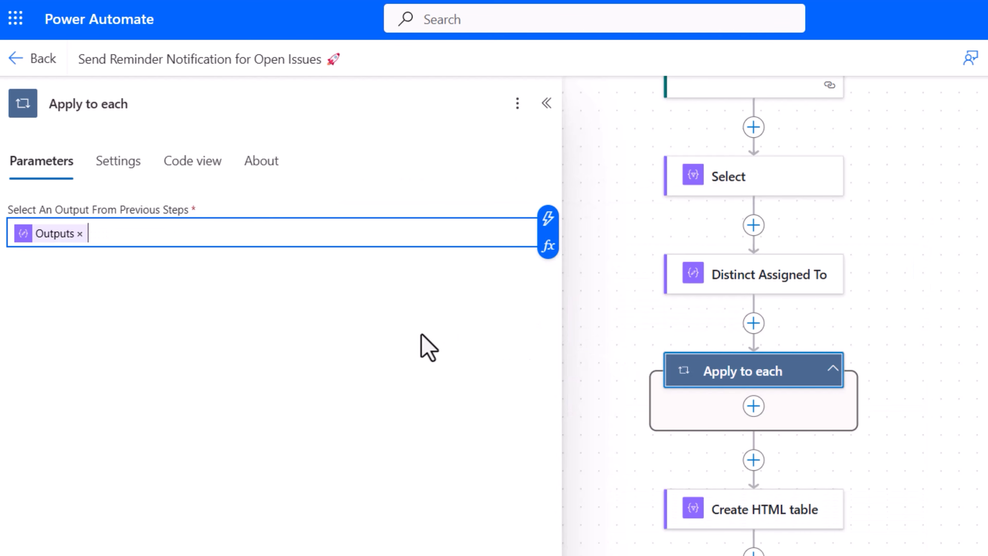
{"action": "left_click", "coordinate": [512, 359]}
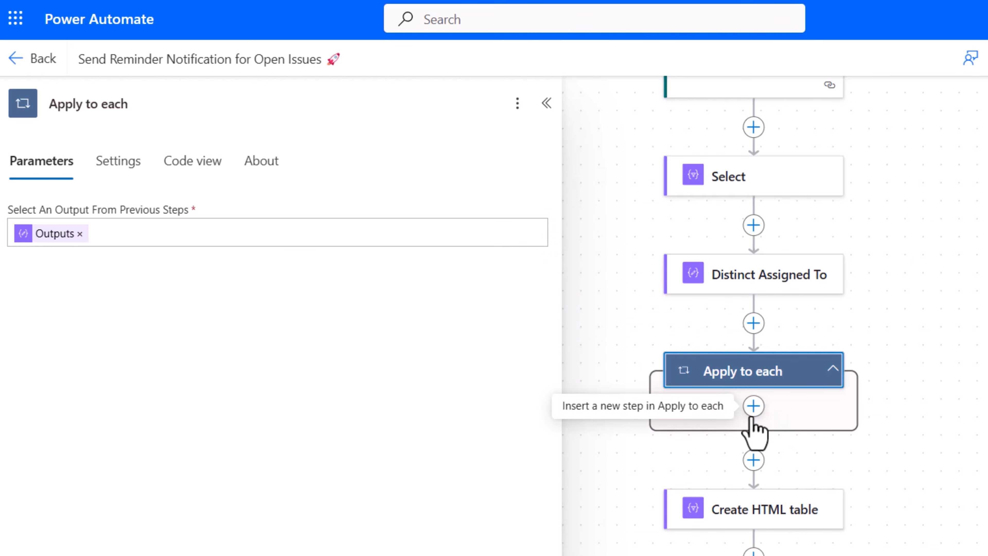
- Move Create HTML table and Send an email (V2) into the Apply to each loop, and place Style directly before the loop
{"action": "left_click_drag", "start_coordinate": [745, 509], "coordinate": [741, 412]}
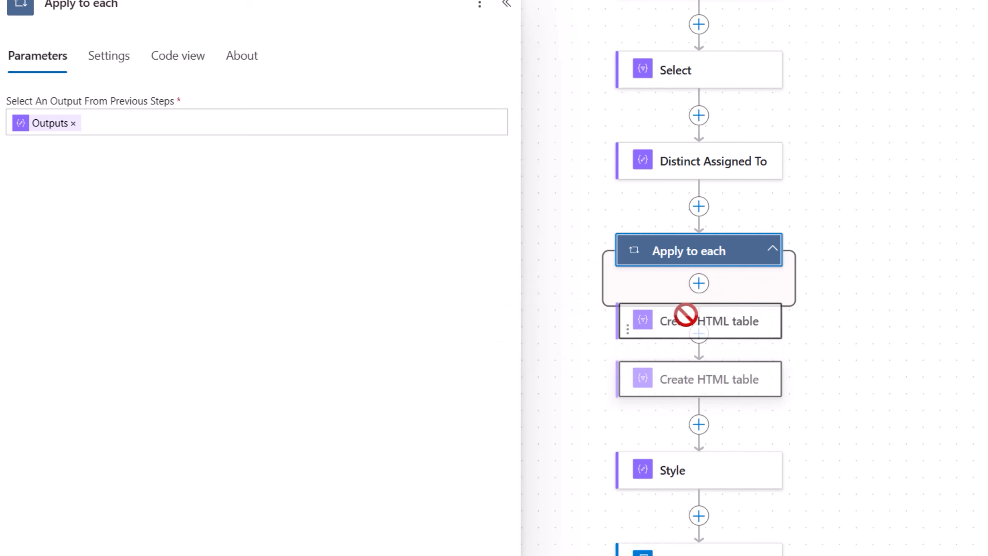
{"action": "left_click_drag", "start_coordinate": [687, 289], "coordinate": [688, 288]}
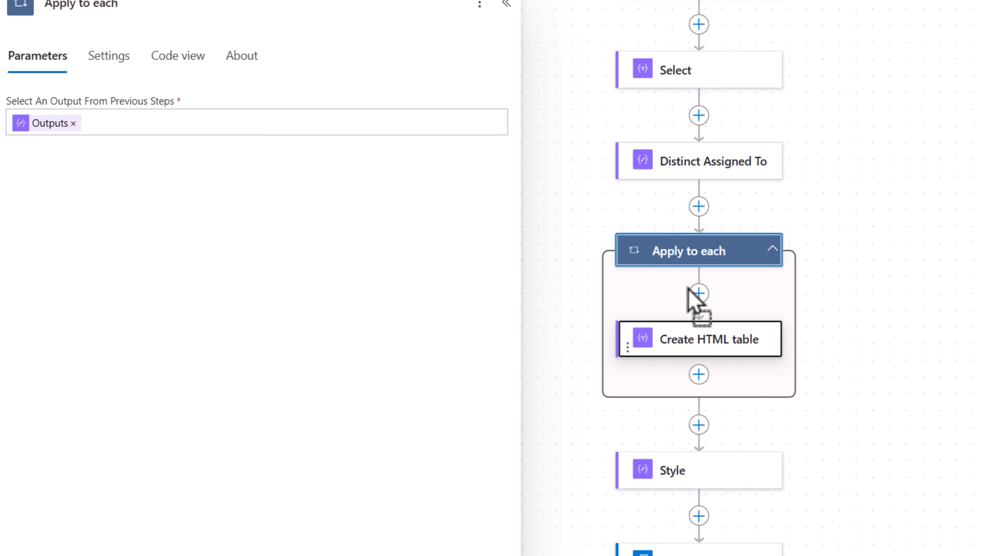
{"action": "left_click_drag", "start_coordinate": [688, 477], "coordinate": [690, 203]}
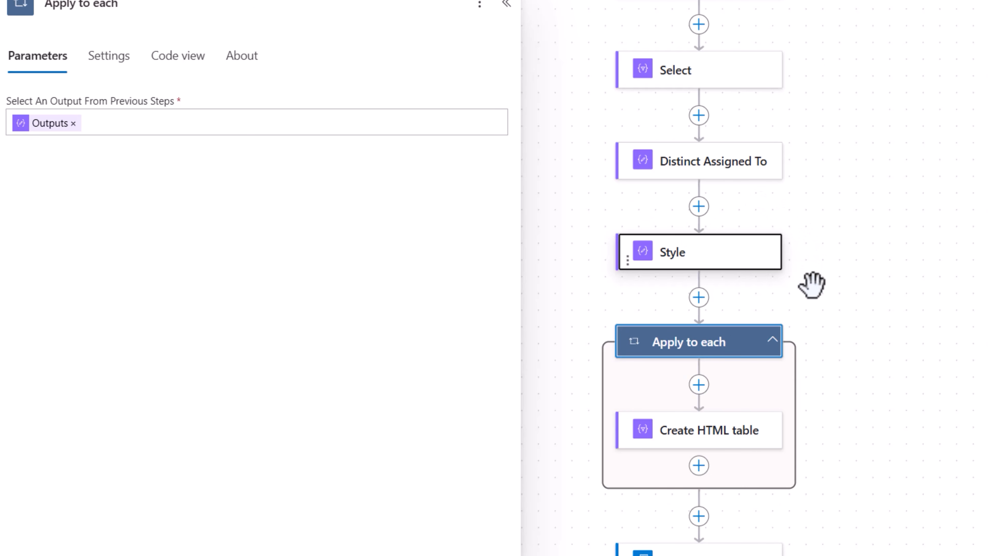
{"action": "scroll", "coordinate": [812, 285], "scroll_direction": "down", "scroll_amount": 2}
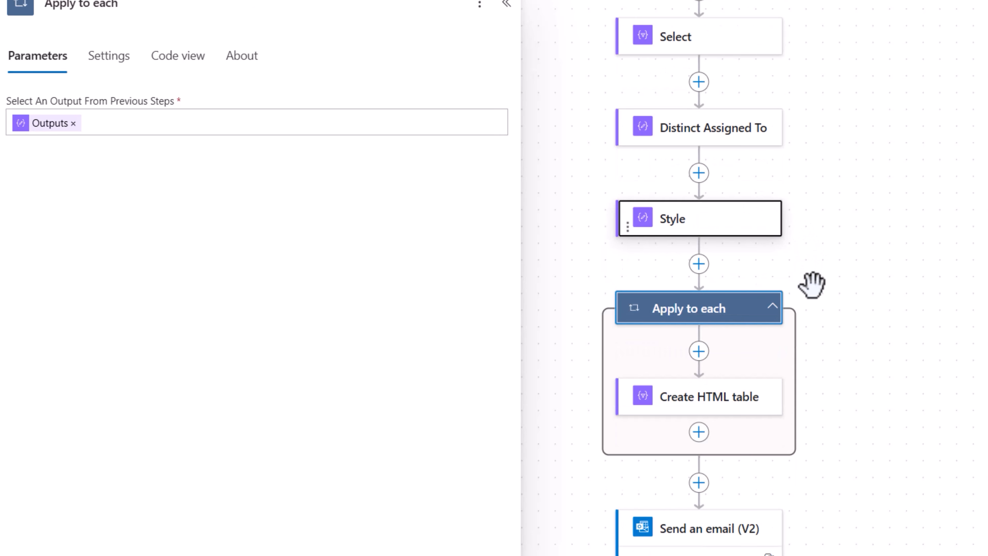
{"action": "left_click_drag", "start_coordinate": [677, 489], "coordinate": [684, 401]}
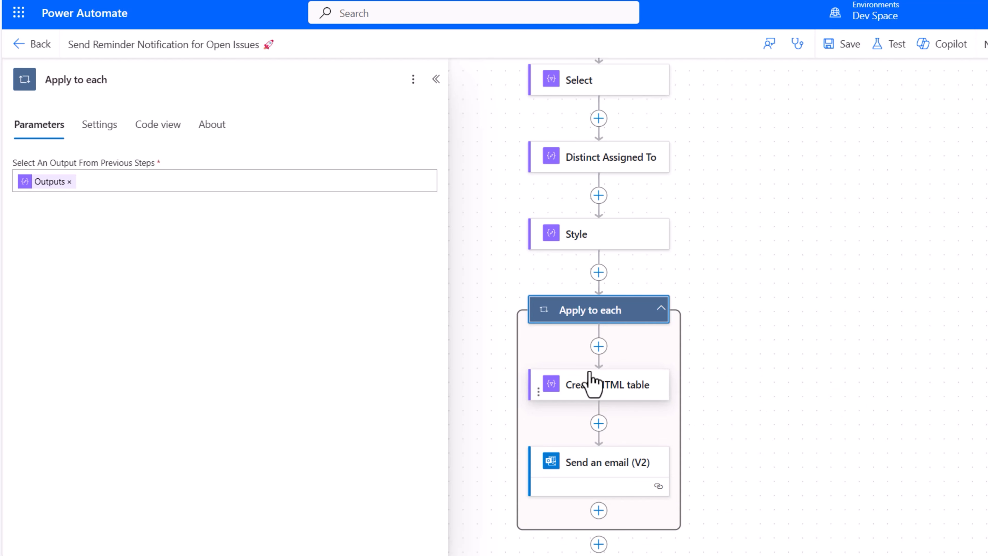
- Insert a Filter array action before Create HTML table inside the loop and set its From to body/value from Get items
{"action": "left_click", "coordinate": [599, 346]}
{"action": "left_click", "coordinate": [653, 336]}
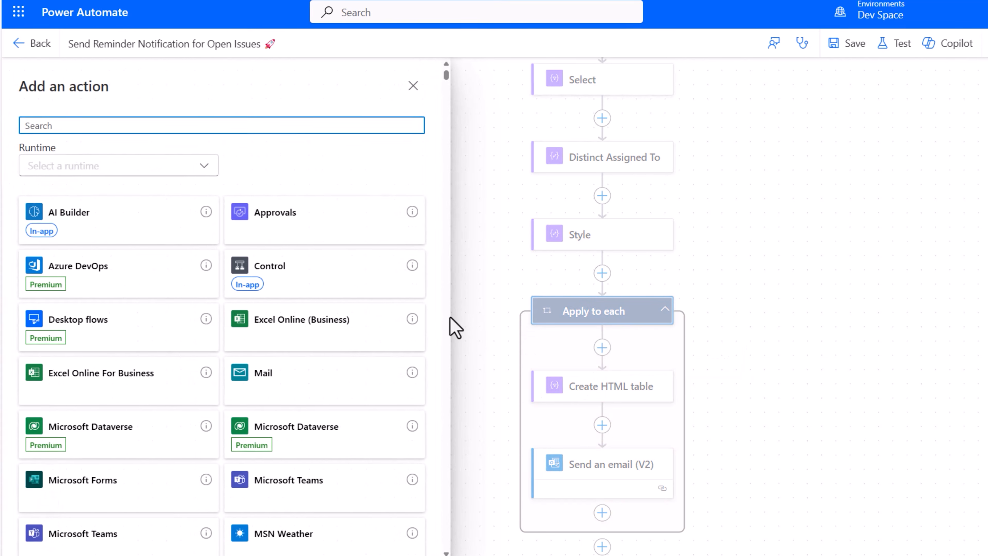
{"action": "type", "text": "filter"}
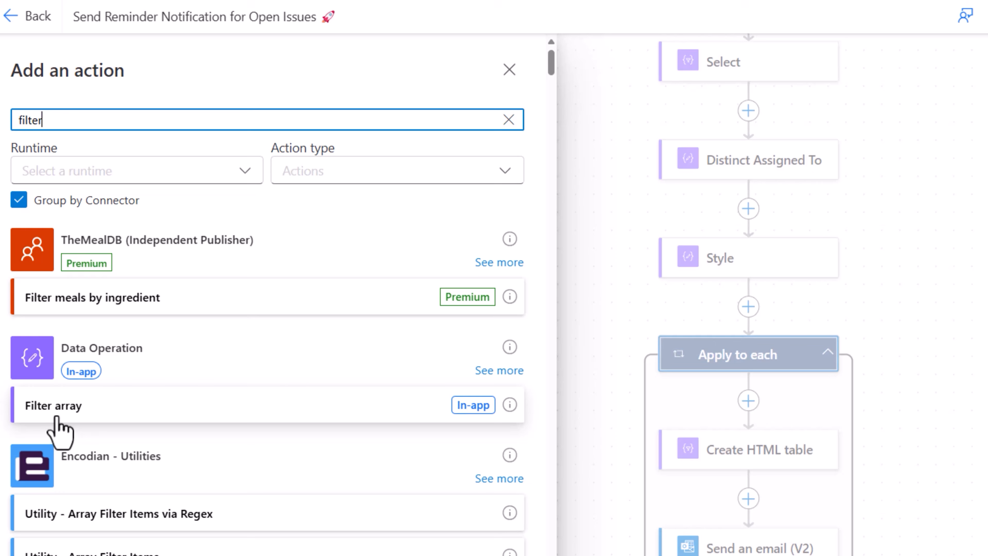
{"action": "left_click", "coordinate": [57, 413]}
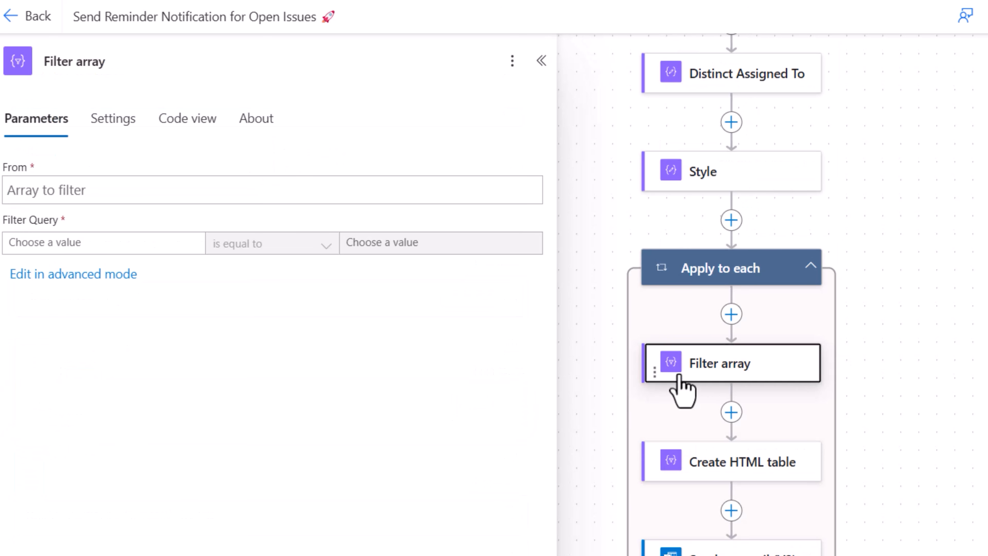
{"action": "left_click", "coordinate": [183, 192]}
{"action": "left_click", "coordinate": [539, 178]}
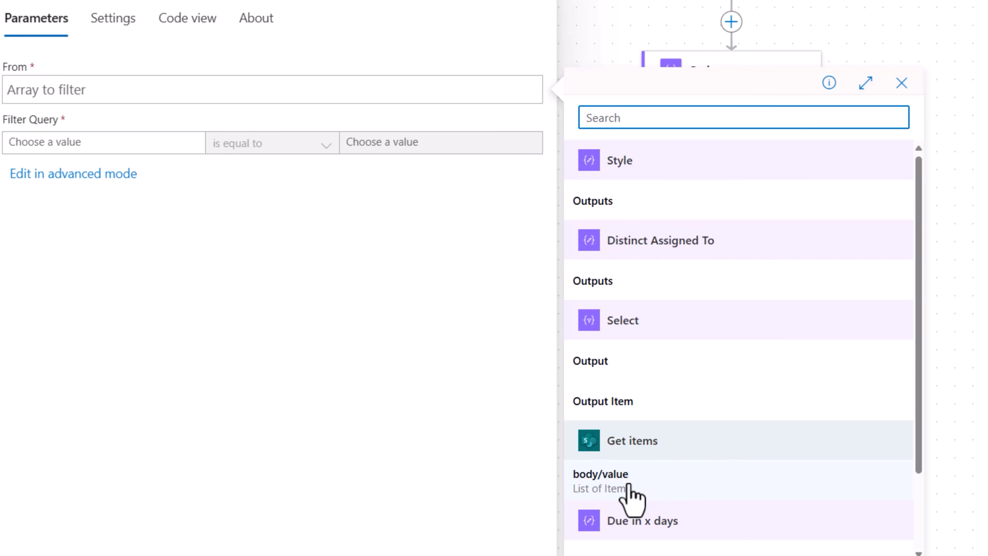
{"action": "left_click", "coordinate": [630, 496]}
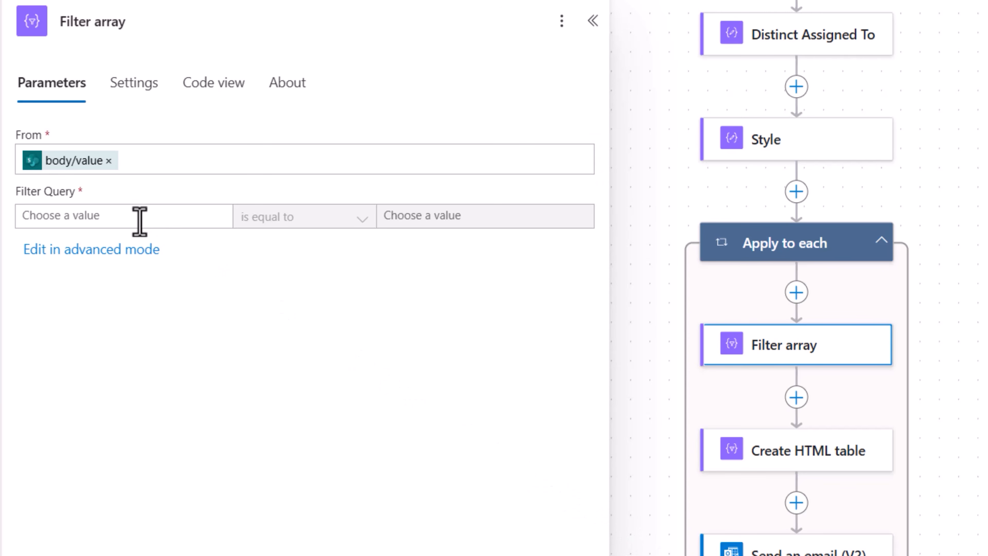
- Set the first value of the Filter array's Filter Query to Assigned To Email from Get items
{"action": "left_click", "coordinate": [114, 146]}
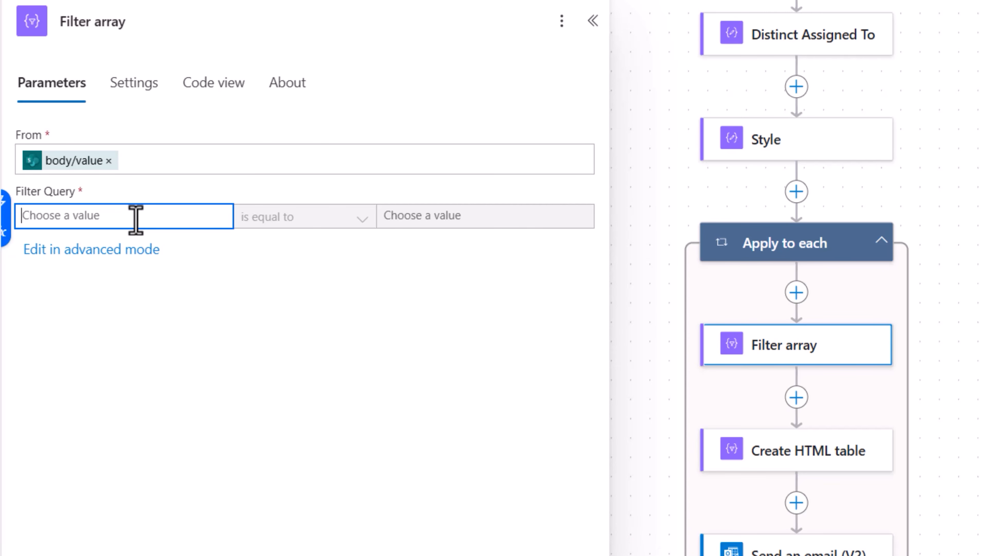
{"action": "left_click", "coordinate": [5, 214]}
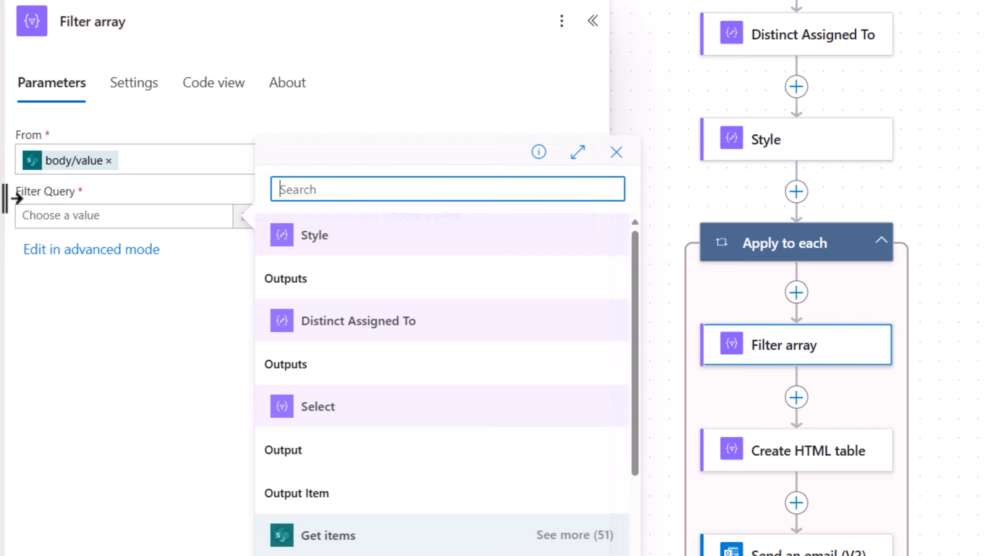
{"action": "type", "text": "assigned"}
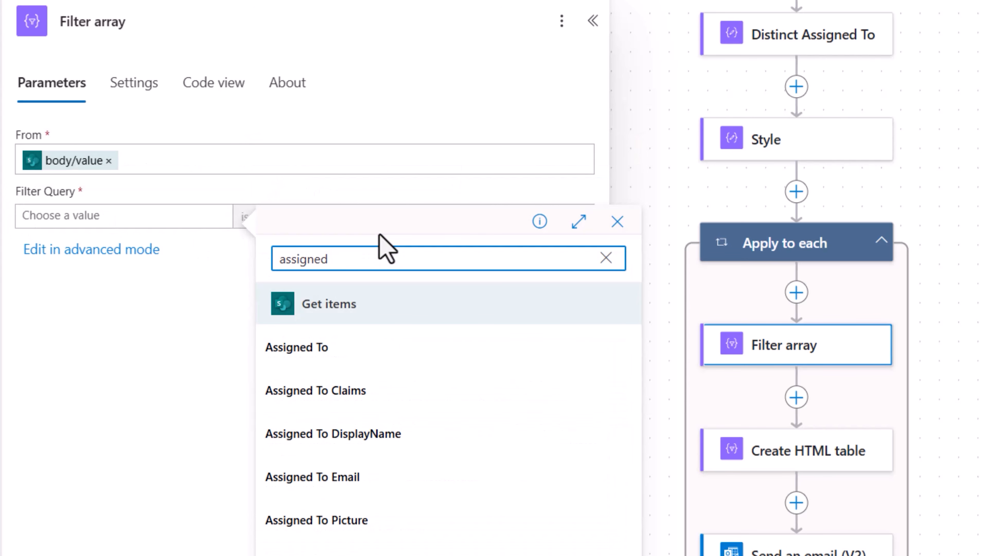
{"action": "left_click", "coordinate": [346, 480]}
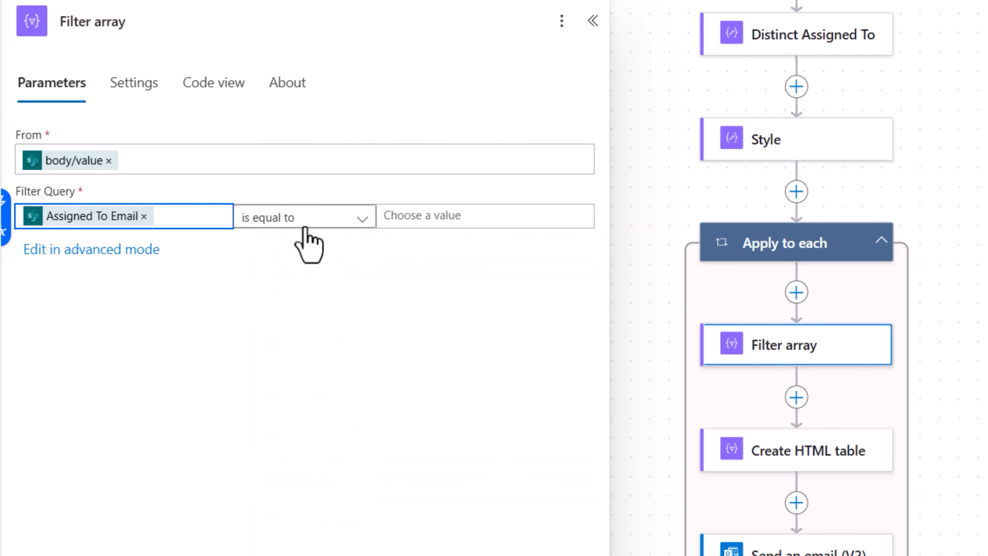
- Set the comparison value of the Filter array's Filter Query to Current item from Apply to each
{"action": "left_click", "coordinate": [436, 215]}
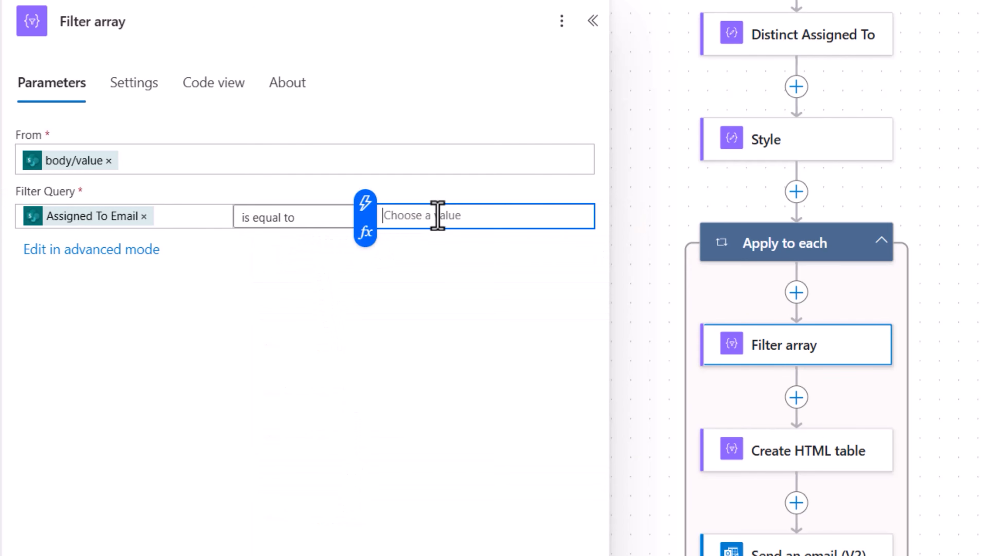
{"action": "left_click", "coordinate": [365, 212]}
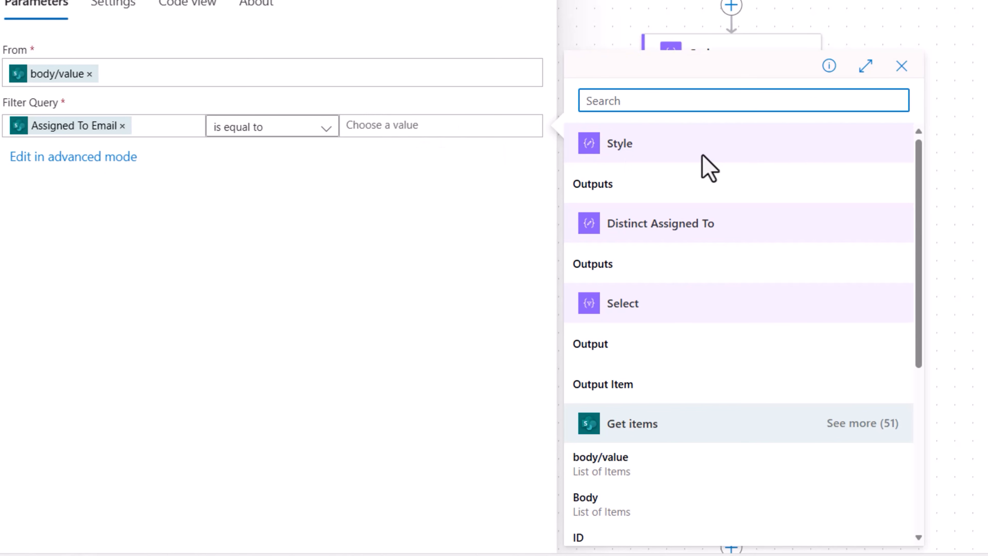
{"action": "scroll", "coordinate": [750, 287], "scroll_direction": "down", "scroll_amount": 7}
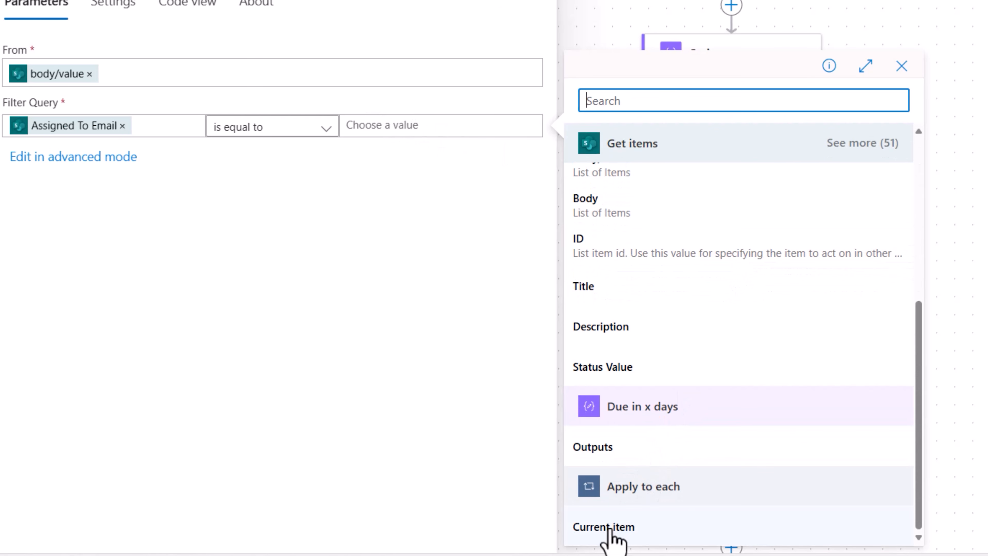
{"action": "left_click", "coordinate": [609, 531]}
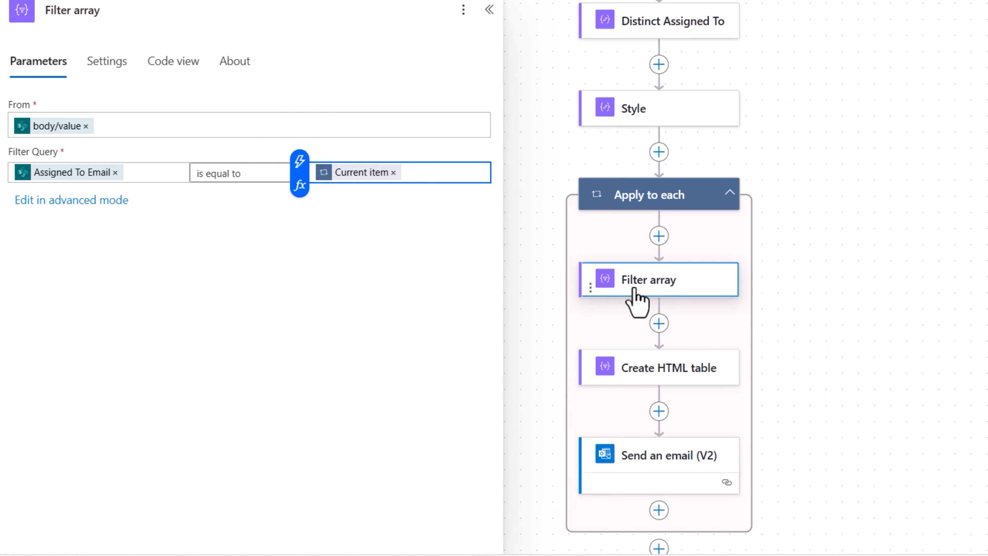
- Replace the From input of Create HTML table with the Body from Filter array
{"action": "left_click", "coordinate": [661, 383]}
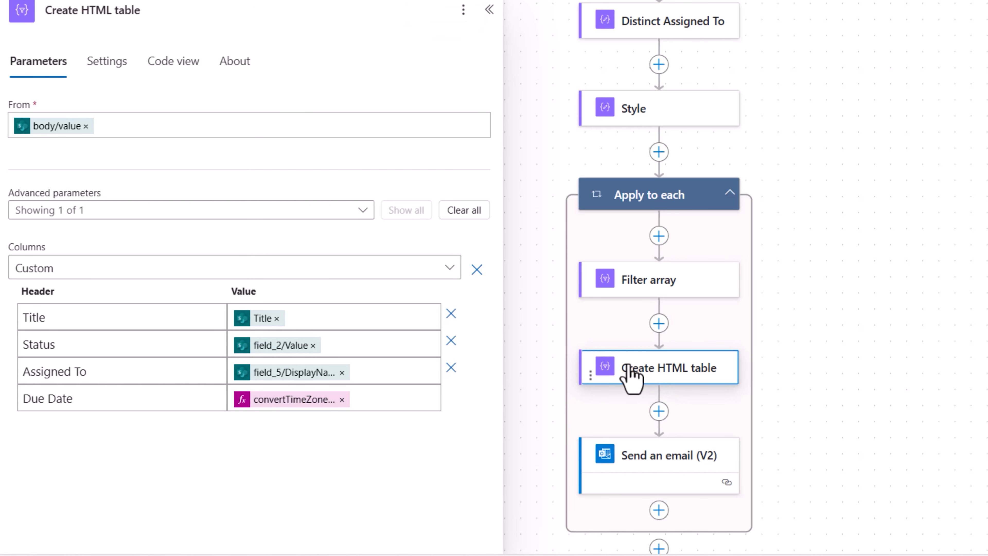
{"action": "left_click", "coordinate": [86, 126]}
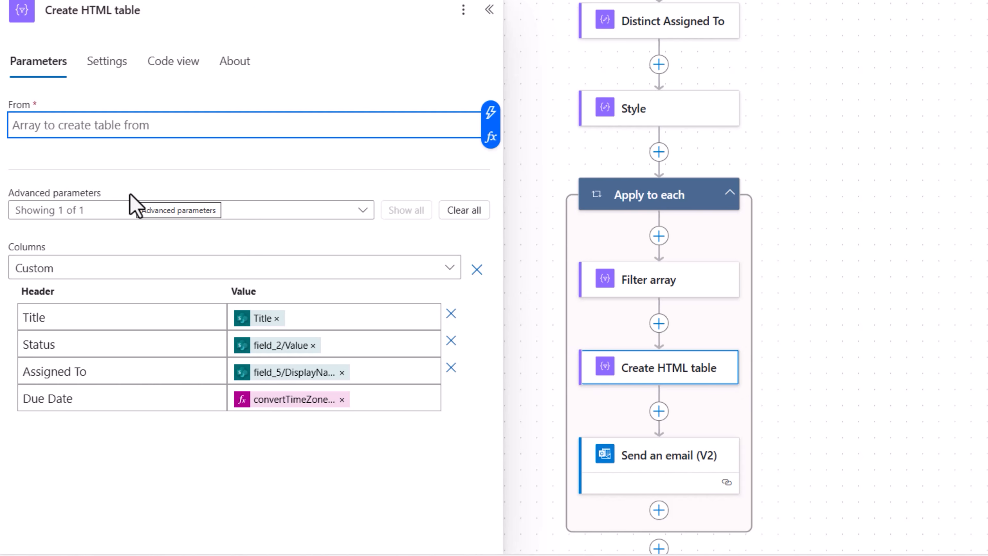
{"action": "left_click", "coordinate": [493, 115]}
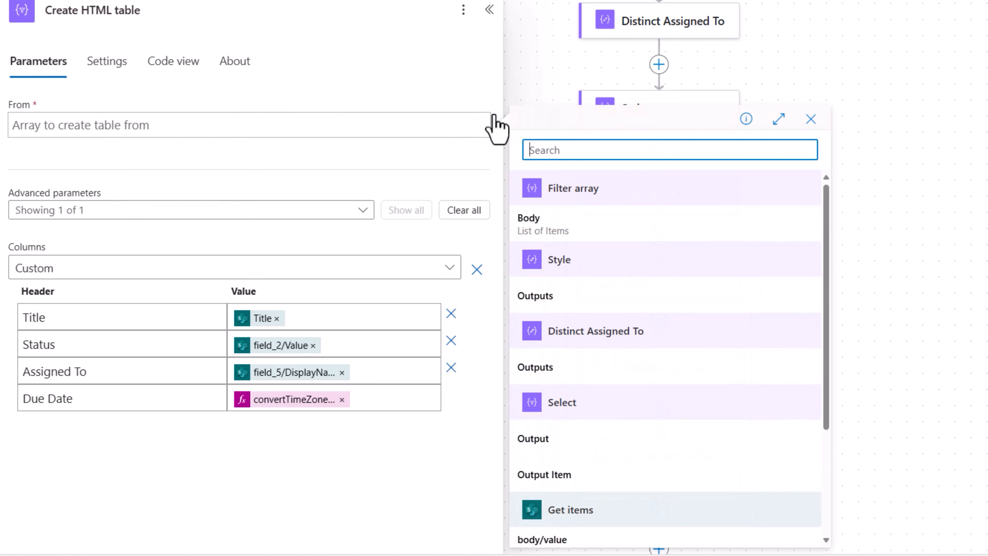
{"action": "left_click", "coordinate": [554, 231]}
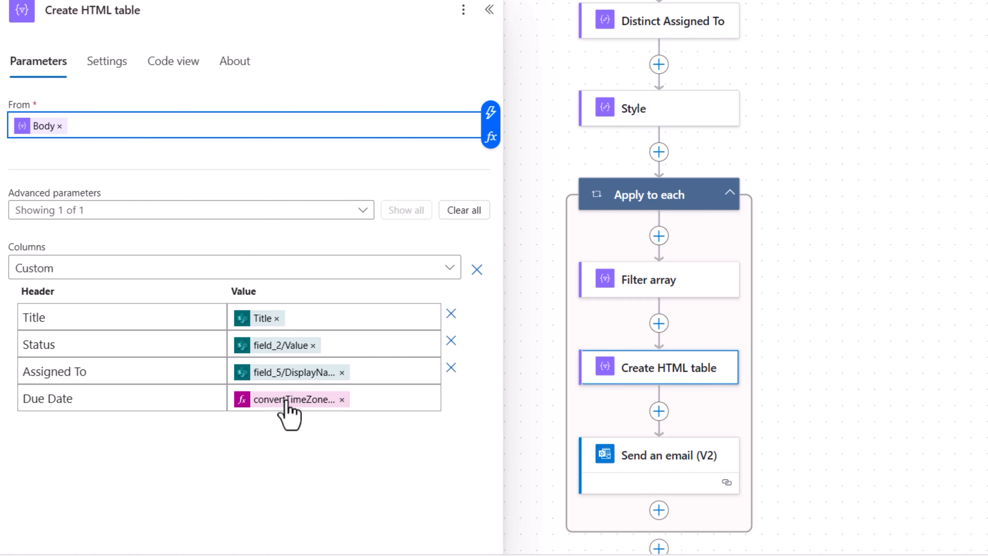
- Replace the fixed recipient in Send an email (V2) with Current item from Apply to each, using the To field's advanced mode
{"action": "left_click", "coordinate": [640, 470]}
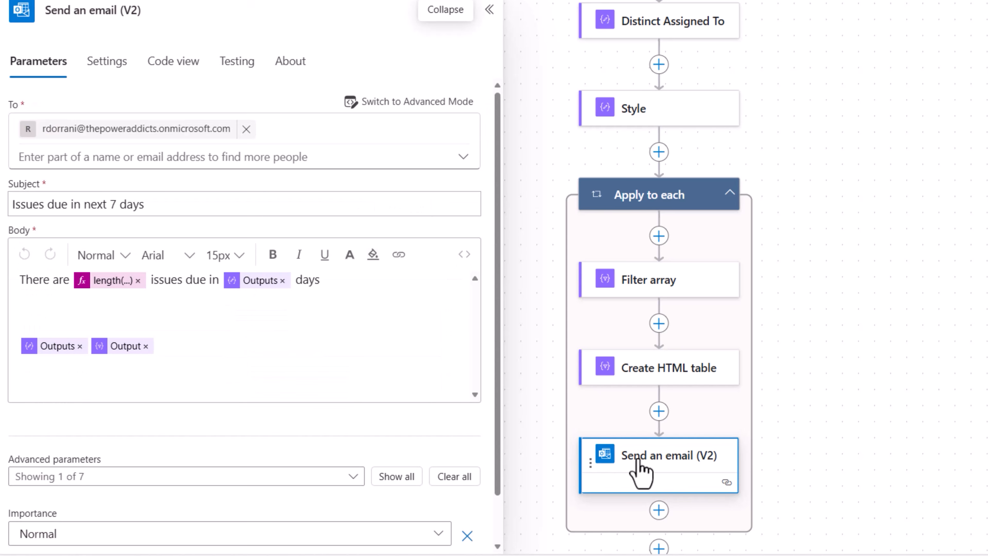
{"action": "left_click", "coordinate": [247, 129]}
{"action": "left_click", "coordinate": [237, 126]}
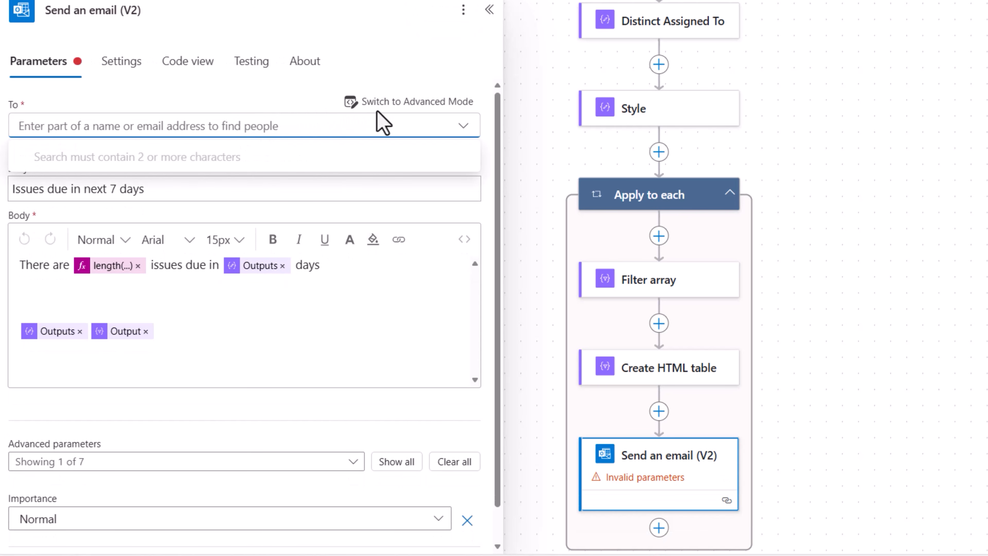
{"action": "left_click", "coordinate": [393, 102]}
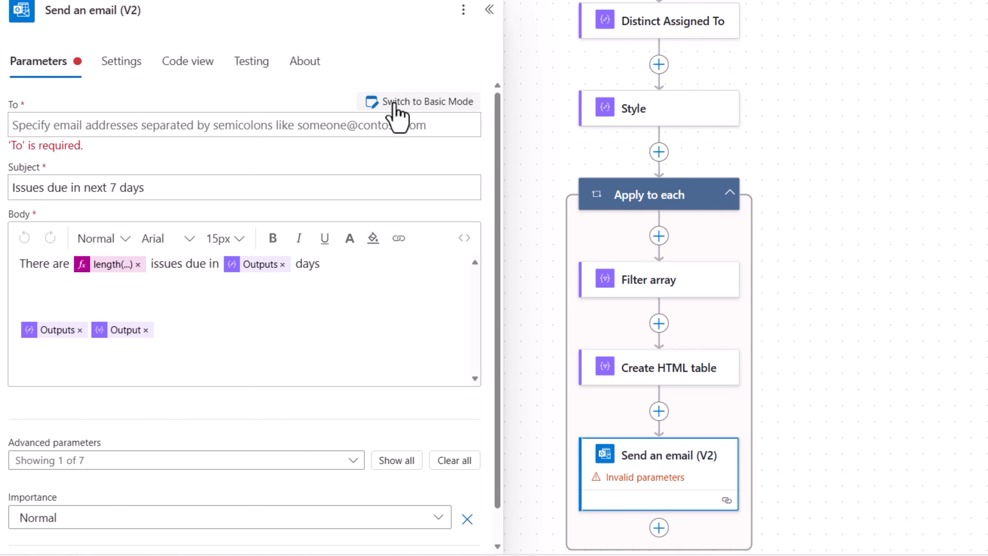
{"action": "left_click", "coordinate": [44, 126]}
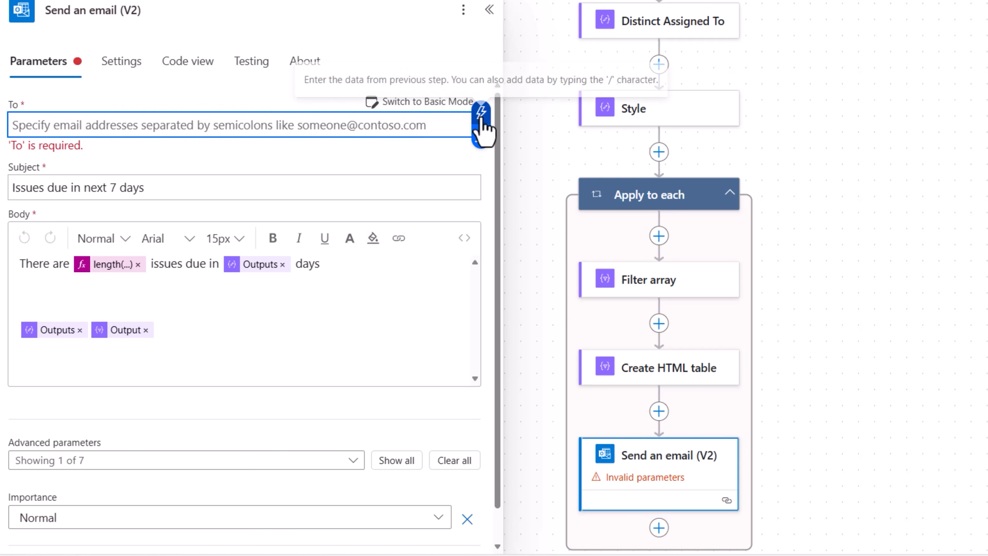
{"action": "left_click", "coordinate": [482, 125]}
{"action": "scroll", "coordinate": [646, 258], "scroll_direction": "down", "scroll_amount": 5}
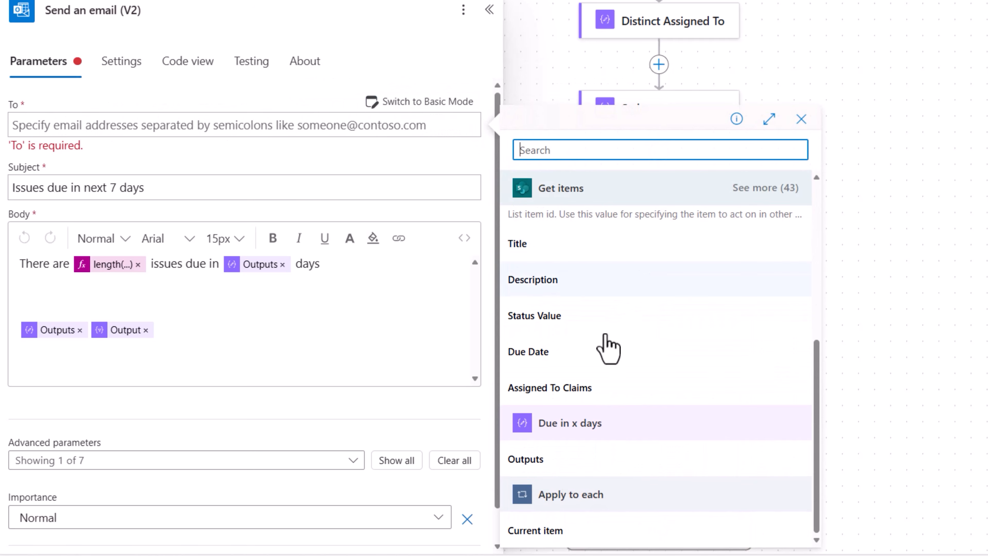
{"action": "left_click", "coordinate": [556, 537]}
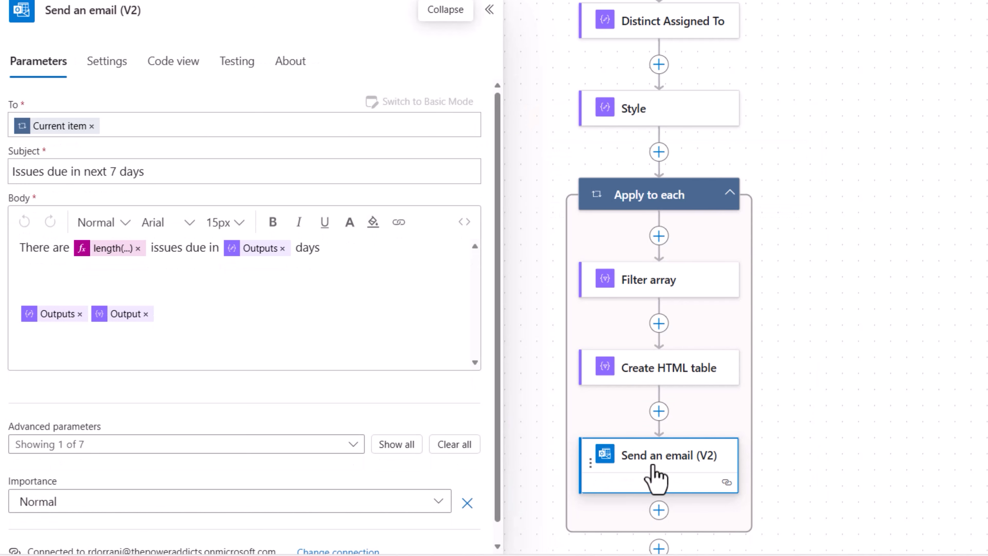
- Update the length expression in the email body to length(body('Filter_array'))
{"action": "left_click", "coordinate": [103, 250]}
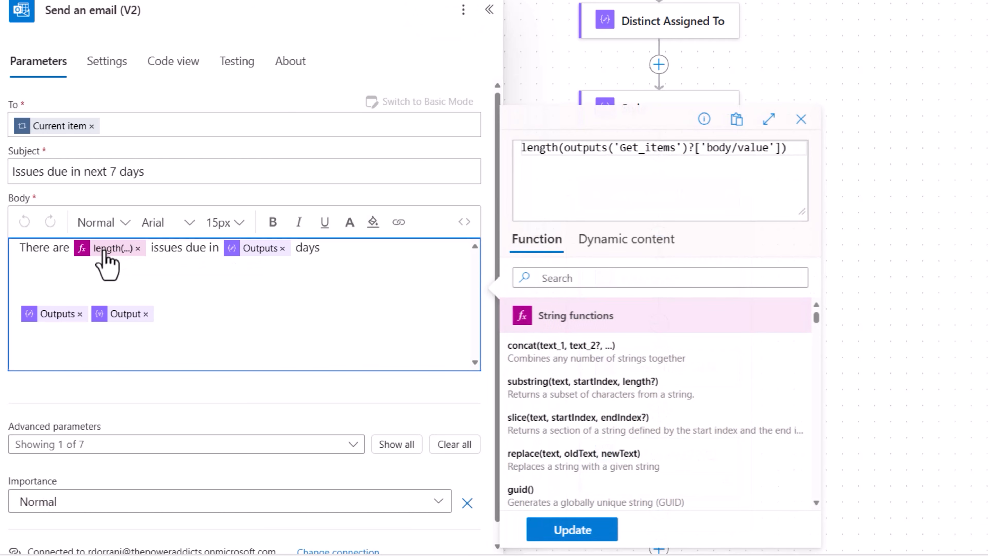
{"action": "left_click_drag", "start_coordinate": [565, 148], "coordinate": [779, 152]}
{"action": "key", "text": "BackSpace"}
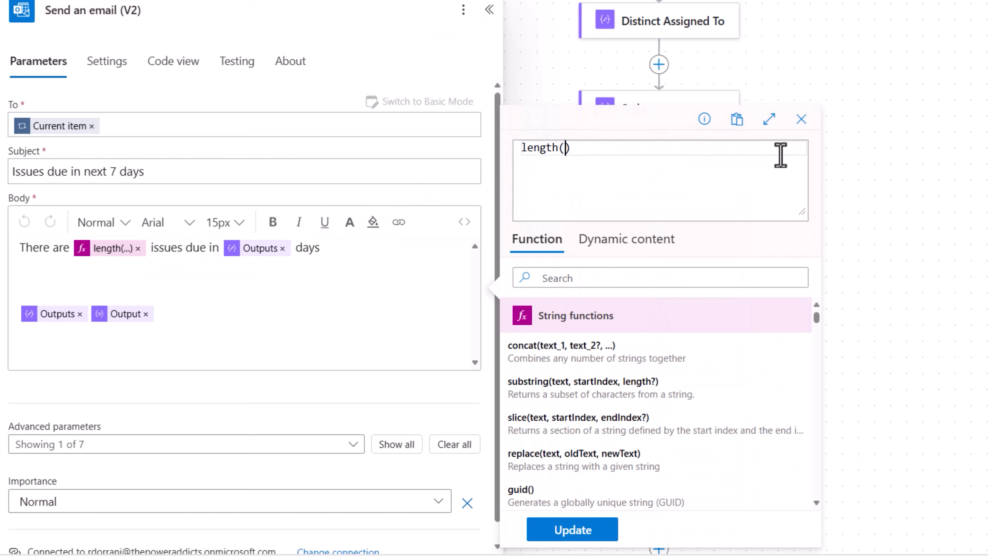
{"action": "left_click", "coordinate": [626, 249]}
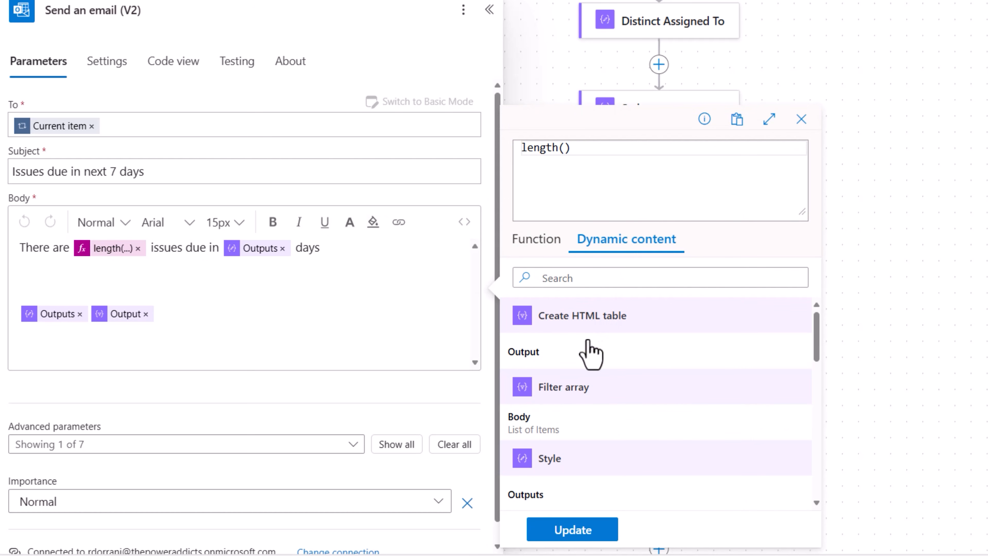
{"action": "left_click", "coordinate": [532, 430]}
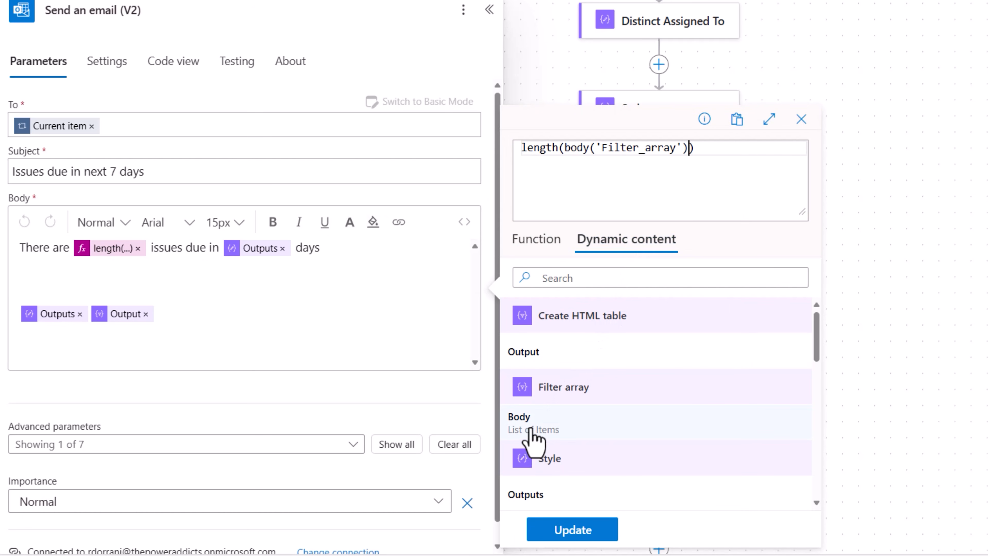
{"action": "left_click", "coordinate": [573, 529]}
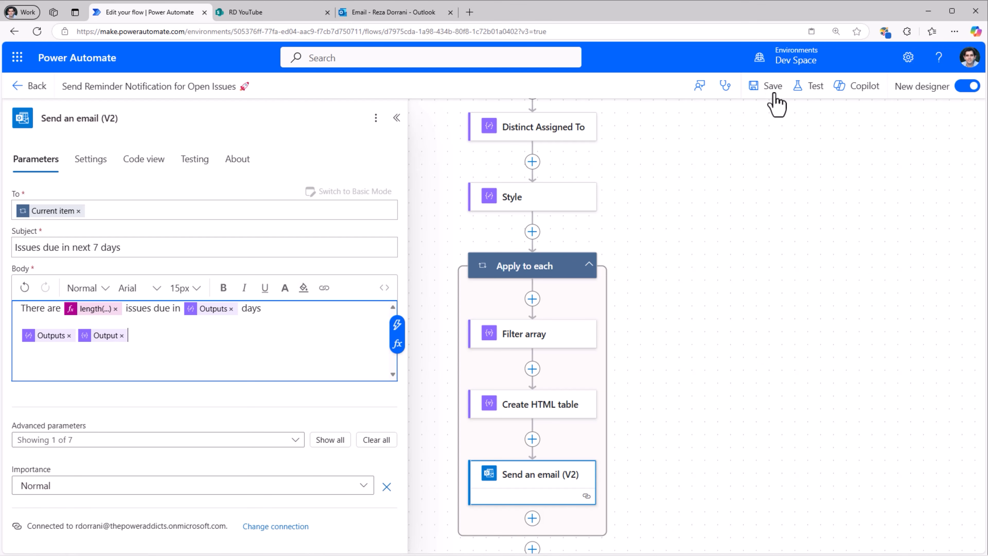
- Save the flow and run a manual test of it
{"action": "left_click", "coordinate": [774, 93]}
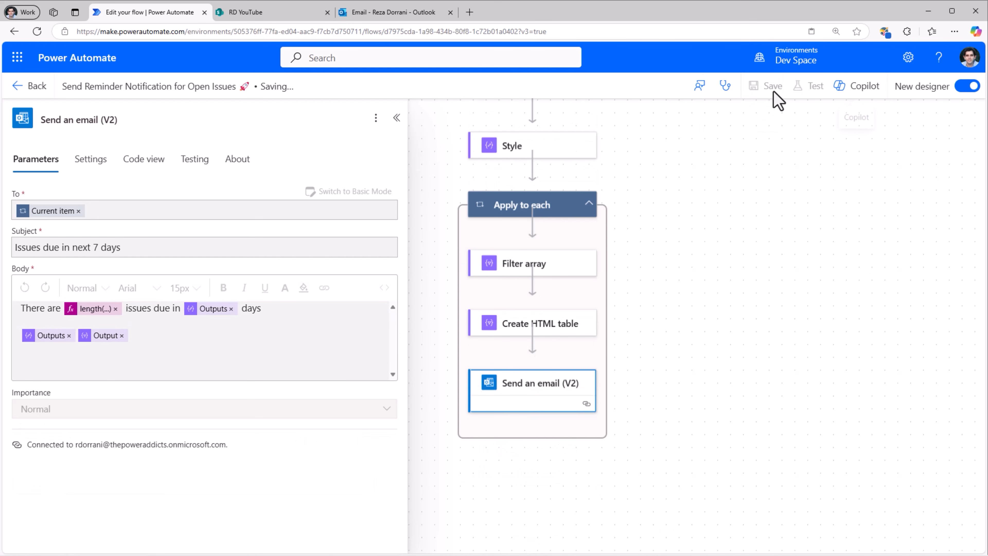
{"action": "left_click", "coordinate": [816, 88]}
{"action": "left_click", "coordinate": [770, 126]}
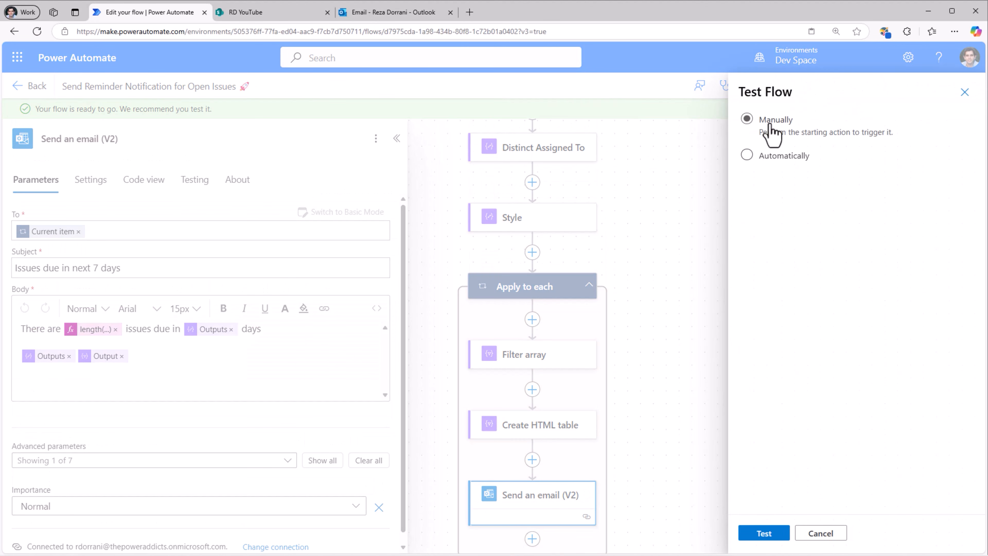
{"action": "left_click", "coordinate": [783, 534]}
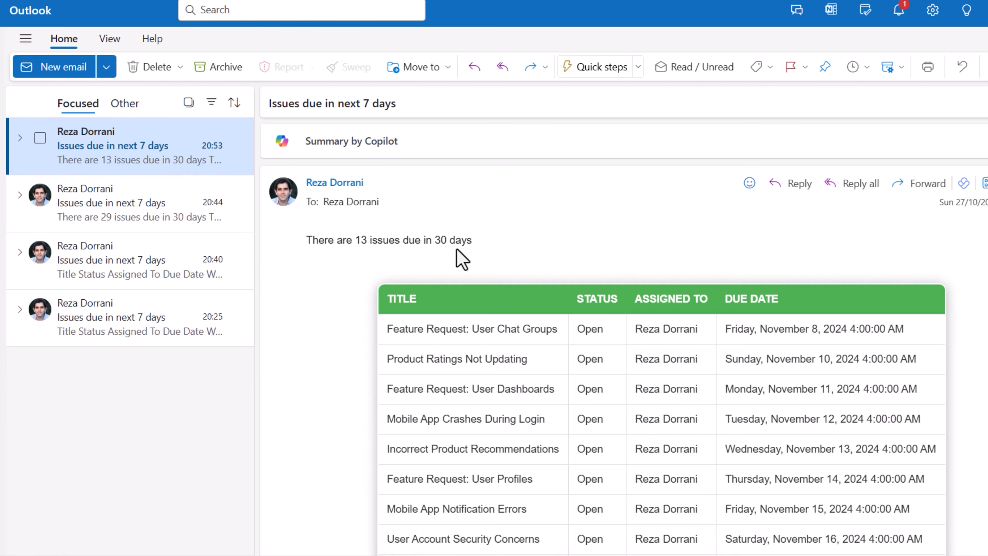
- Examine the issue count sentence and the table rows in the newest "Issues due in next 7 days" email in Outlook
{"action": "scroll", "coordinate": [540, 267], "scroll_direction": "down", "scroll_amount": 1}
{"action": "scroll", "coordinate": [540, 266], "scroll_direction": "down", "scroll_amount": 1}
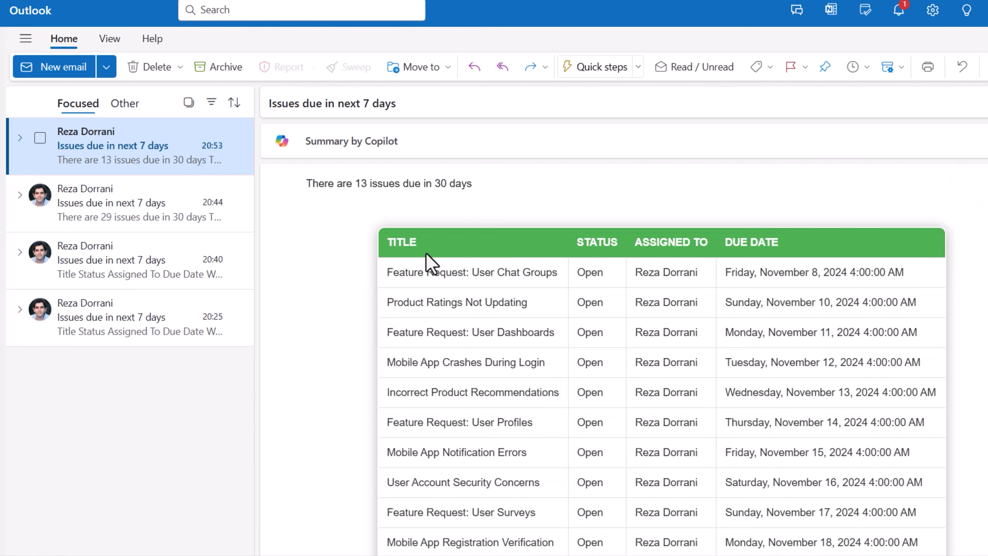
{"action": "scroll", "coordinate": [666, 350], "scroll_direction": "down", "scroll_amount": 3}
{"action": "scroll", "coordinate": [667, 352], "scroll_direction": "down", "scroll_amount": 3}
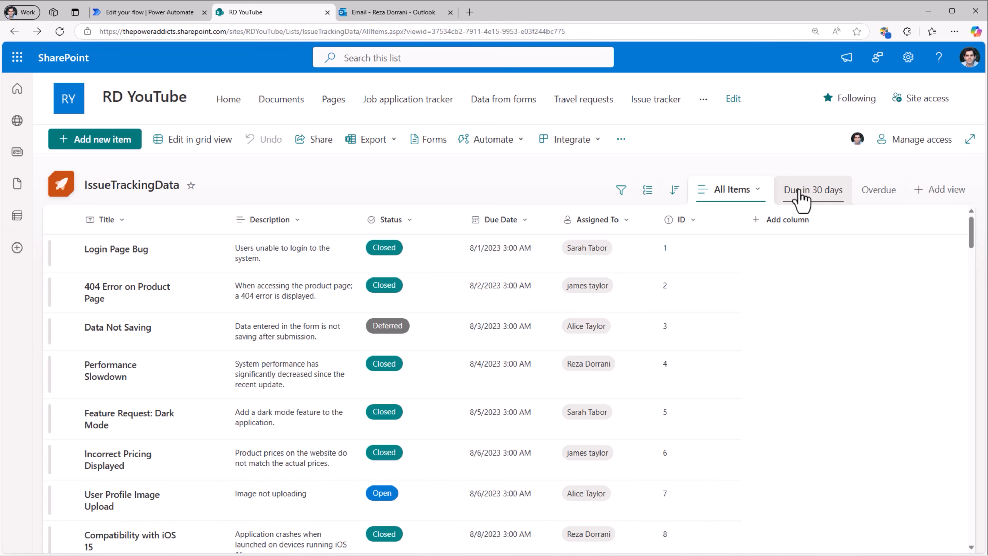
- Open the settings of the Due in 30 days view in SharePoint's IssueTrackingData list and examine its sort and filter conditions
{"action": "left_click", "coordinate": [801, 198]}
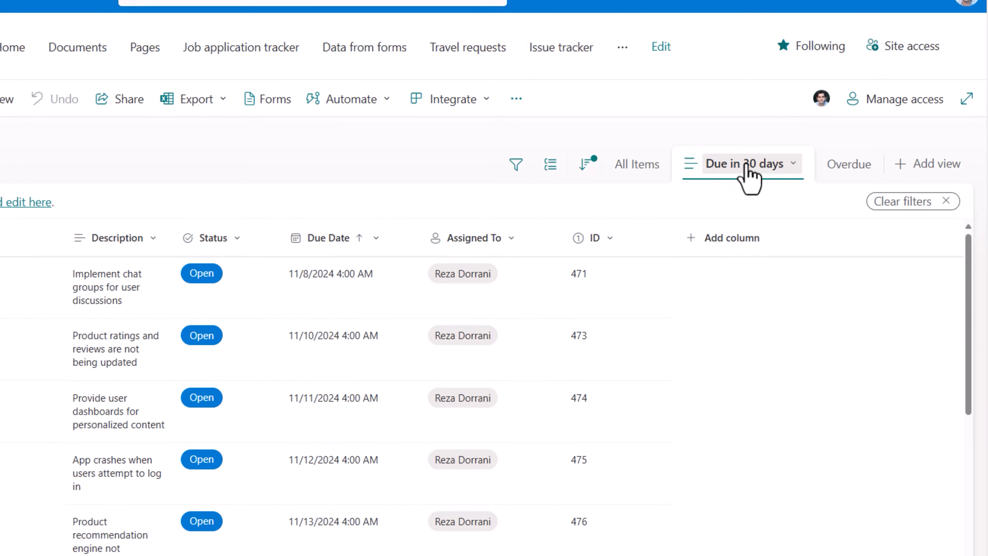
{"action": "left_click", "coordinate": [792, 172]}
{"action": "left_click", "coordinate": [750, 311]}
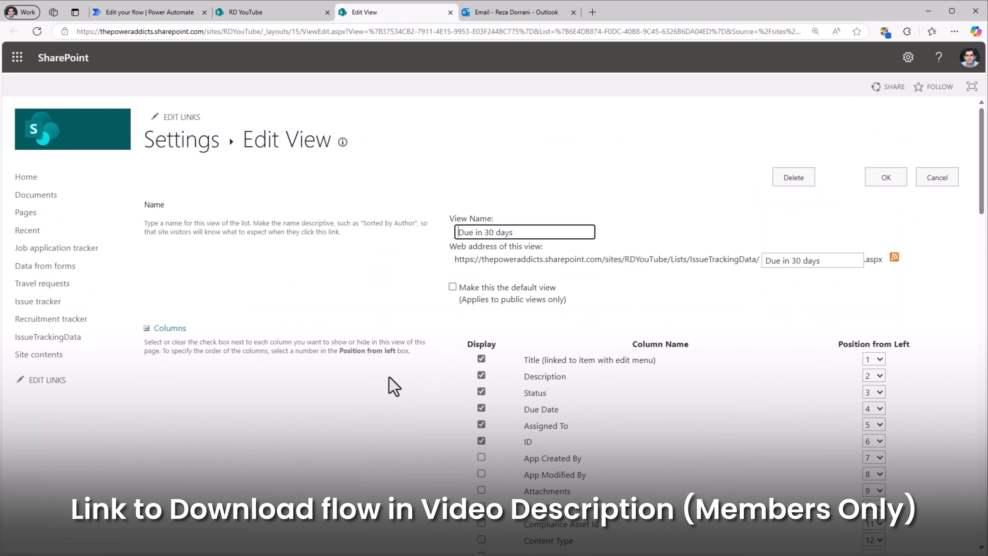
{"action": "scroll", "coordinate": [393, 385], "scroll_direction": "down", "scroll_amount": 15}
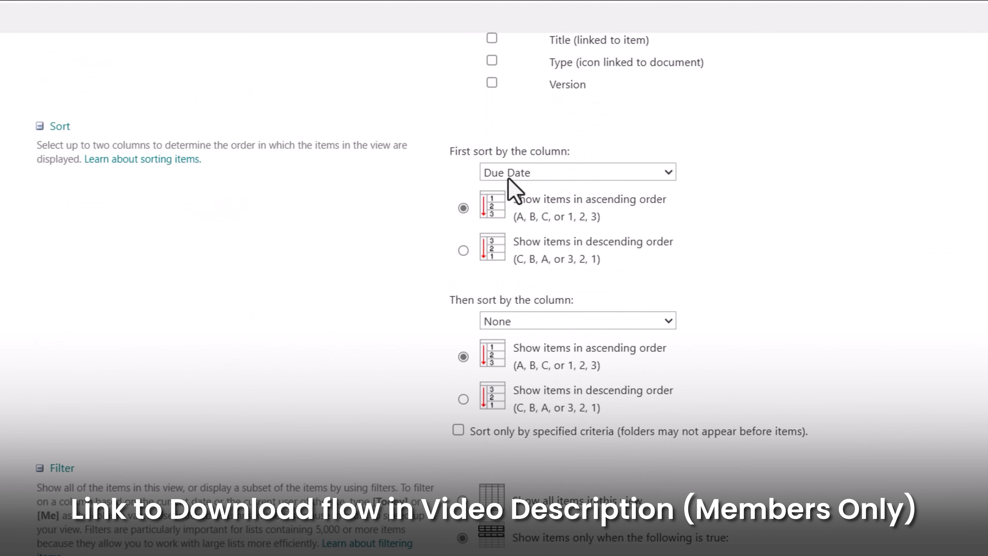
{"action": "scroll", "coordinate": [299, 383], "scroll_direction": "down", "scroll_amount": 7}
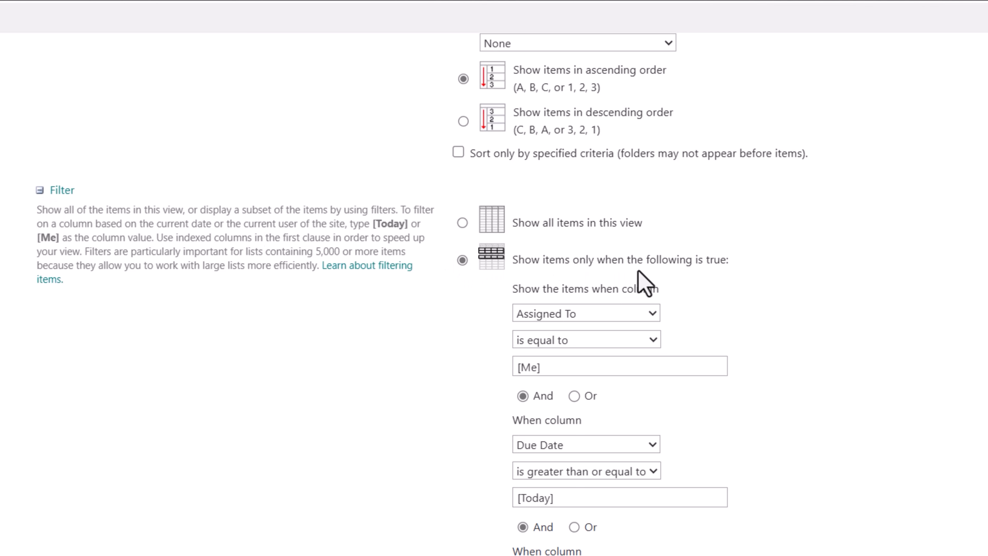
{"action": "scroll", "coordinate": [721, 280], "scroll_direction": "down", "scroll_amount": 2}
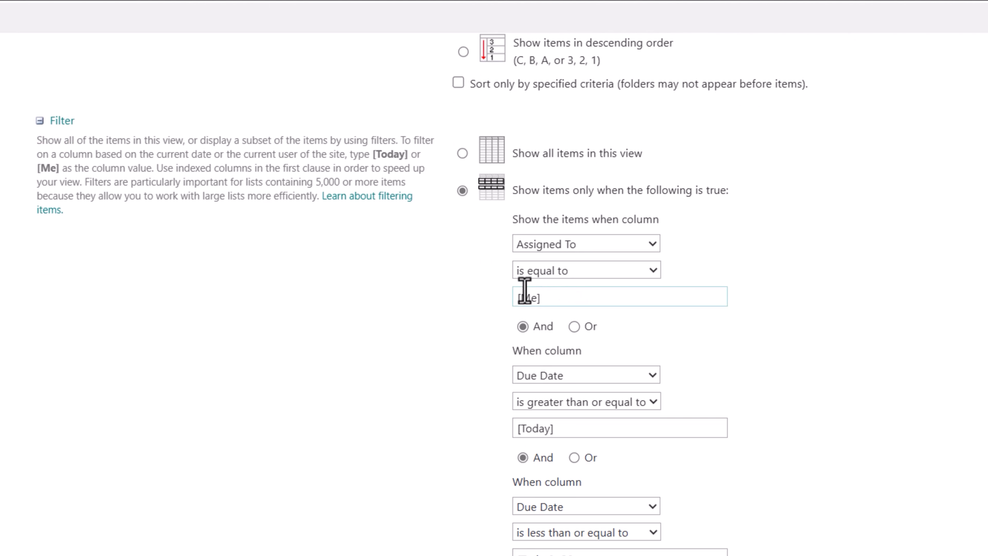
{"action": "scroll", "coordinate": [576, 315], "scroll_direction": "down", "scroll_amount": 2}
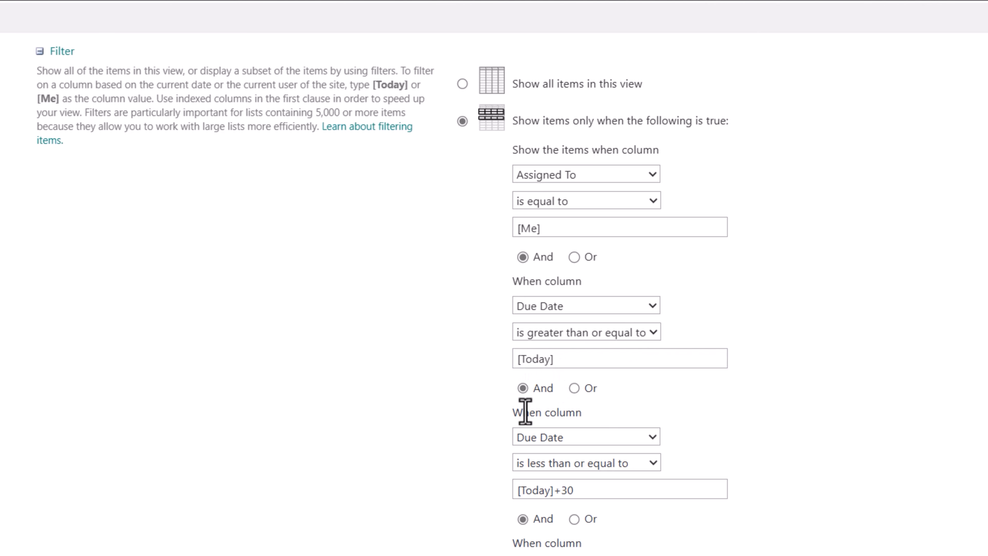
{"action": "scroll", "coordinate": [523, 407], "scroll_direction": "down", "scroll_amount": 2}
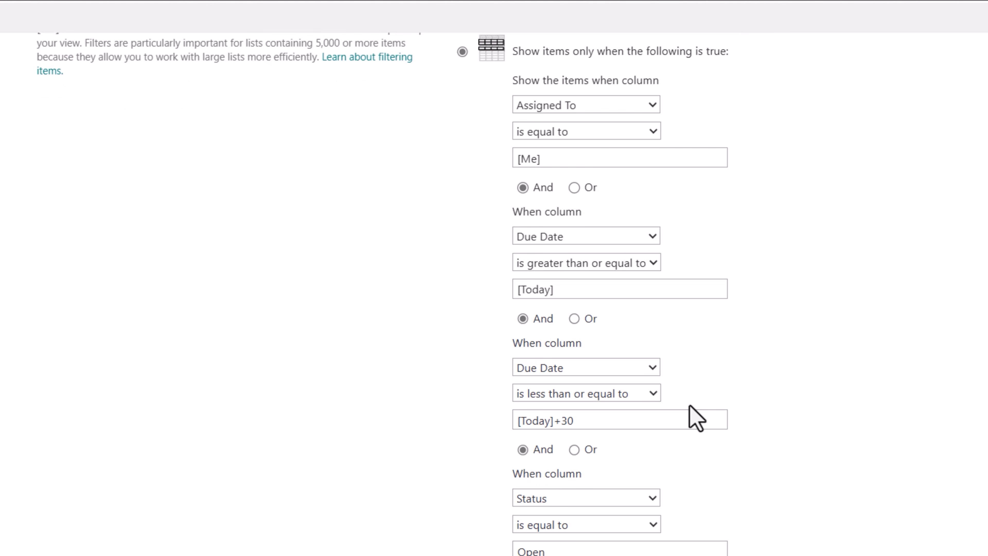
{"action": "scroll", "coordinate": [690, 405], "scroll_direction": "down", "scroll_amount": 2}
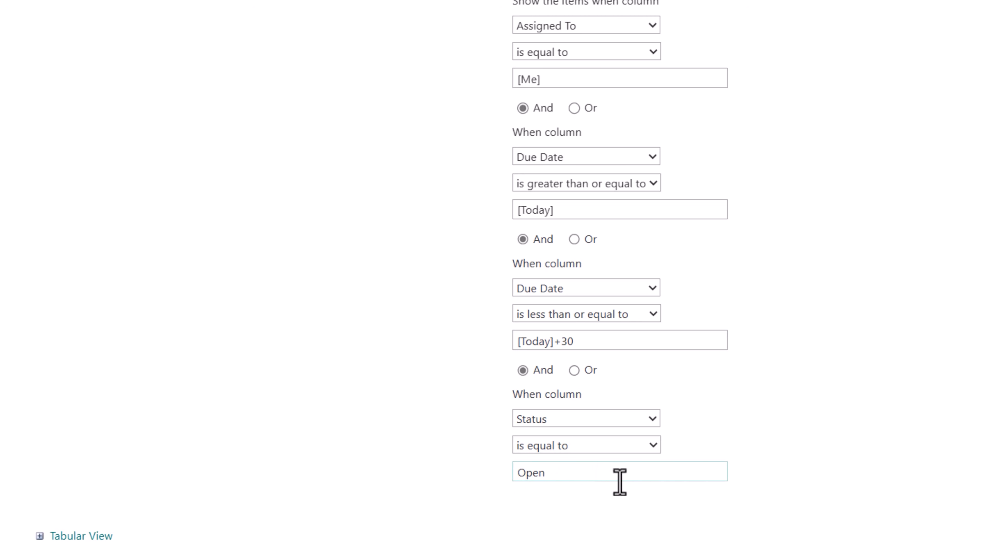
- Look over the issues in the Due in 30 days list view and return to the flow in Power Automate
{"action": "left_click", "coordinate": [164, 308]}
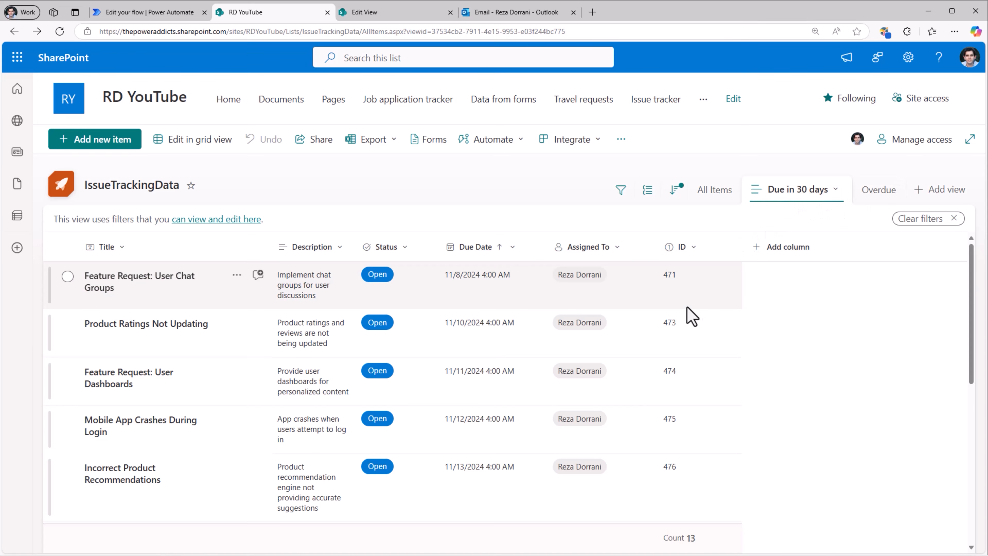
{"action": "scroll", "coordinate": [662, 483], "scroll_direction": "down", "scroll_amount": 10}
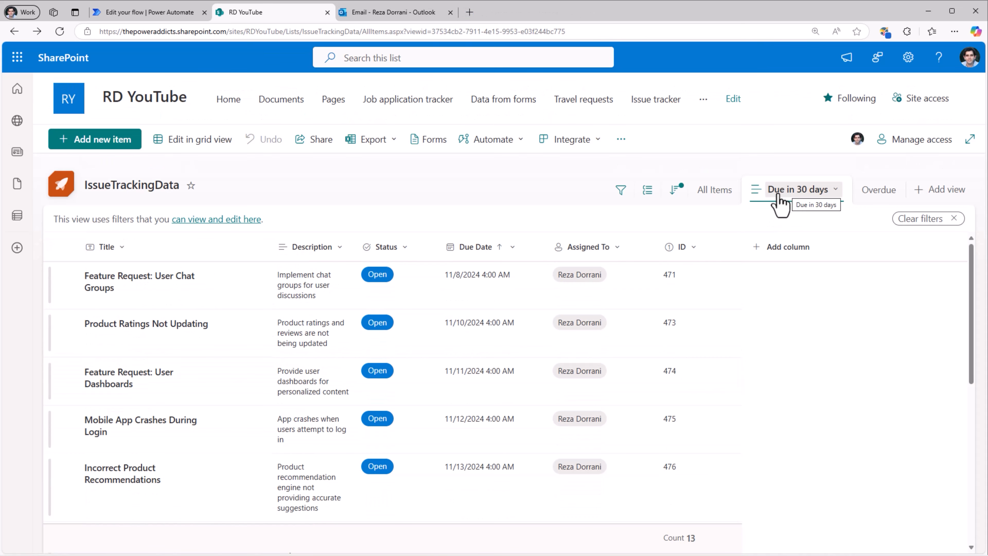
{"action": "left_click", "coordinate": [589, 32]}
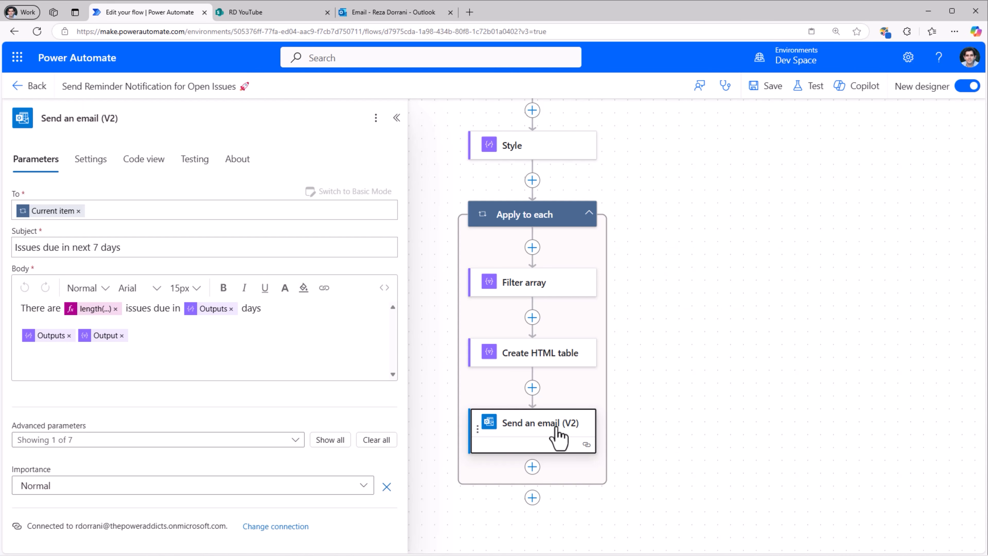
{"action": "left_click", "coordinate": [384, 287]}
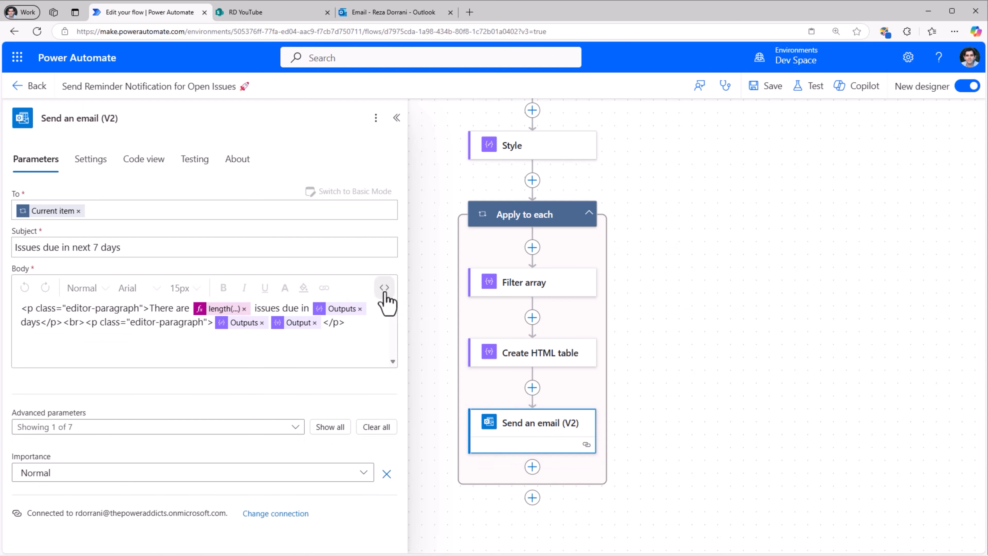
{"action": "left_click", "coordinate": [85, 323]}
{"action": "key", "text": "Return"}
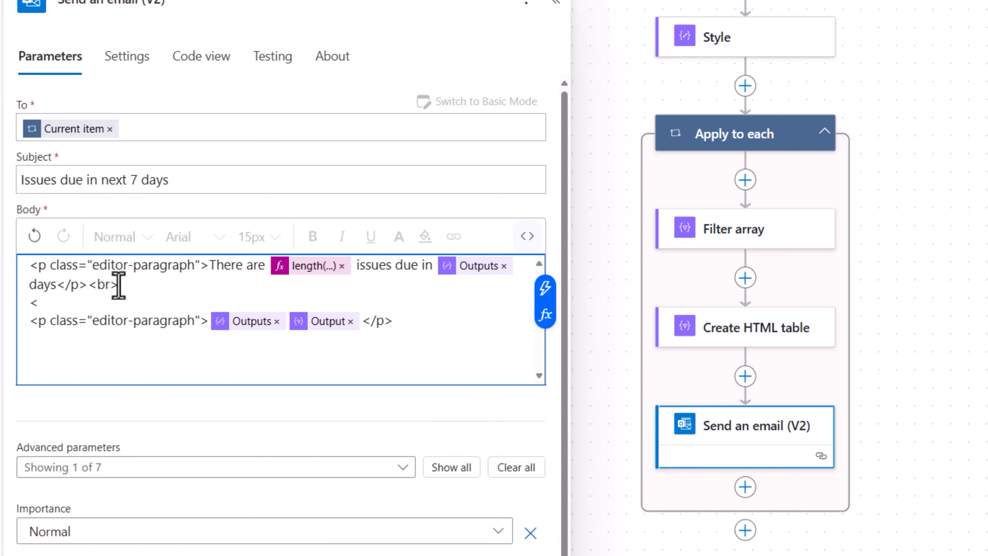
{"action": "type", "text": "<a href='"}
{"action": "type", "text": "https://thepoweraddicts.sharepoint.com/sites/RDYouTube/Lists/IssueTrackingData/AllItems.aspx?viewid=37534cb2%2D7911%2D4e15%2D9953%2De03f244bc775"}
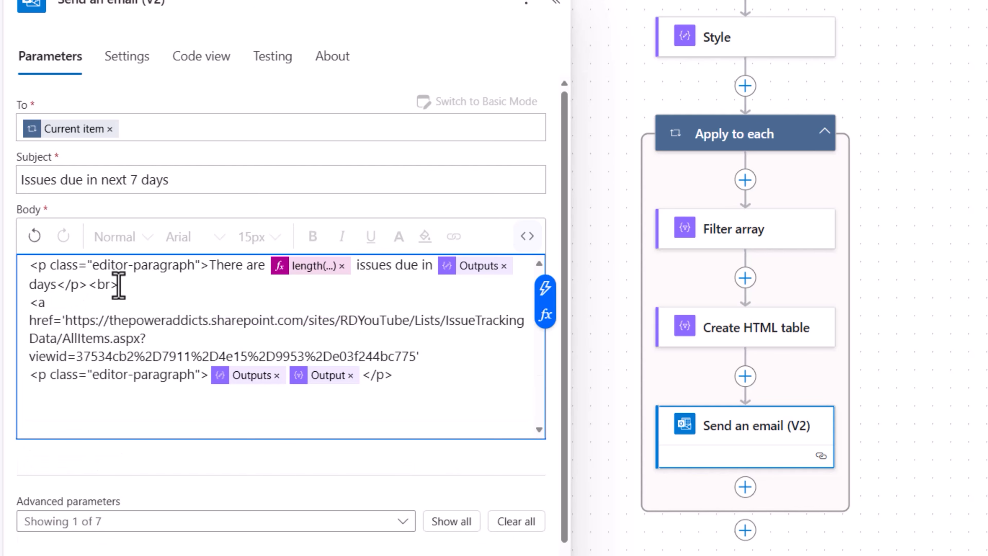
{"action": "type", "text": "'>Take Action"}
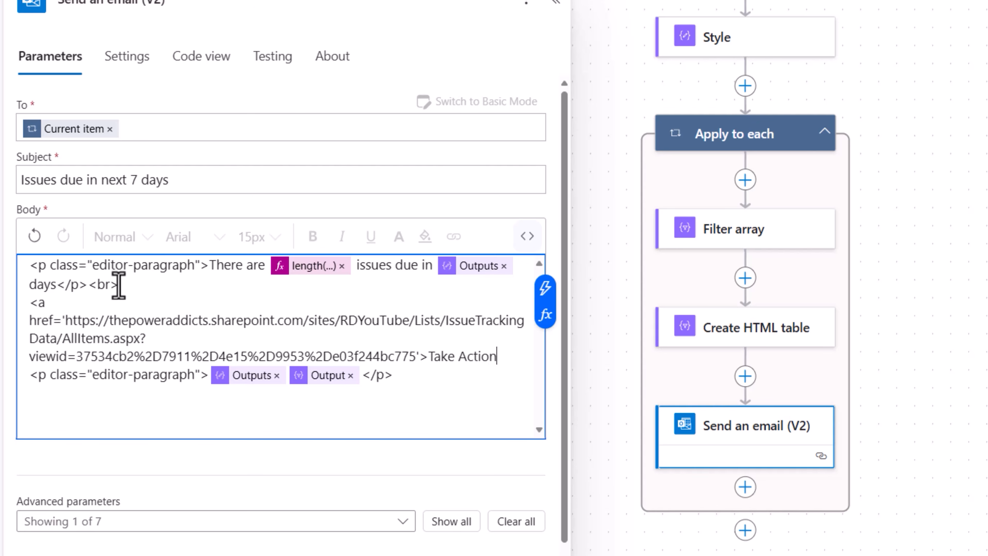
{"action": "type", "text": "</a>"}
- Save the flow with the new link and test it manually
{"action": "left_click", "coordinate": [768, 86]}
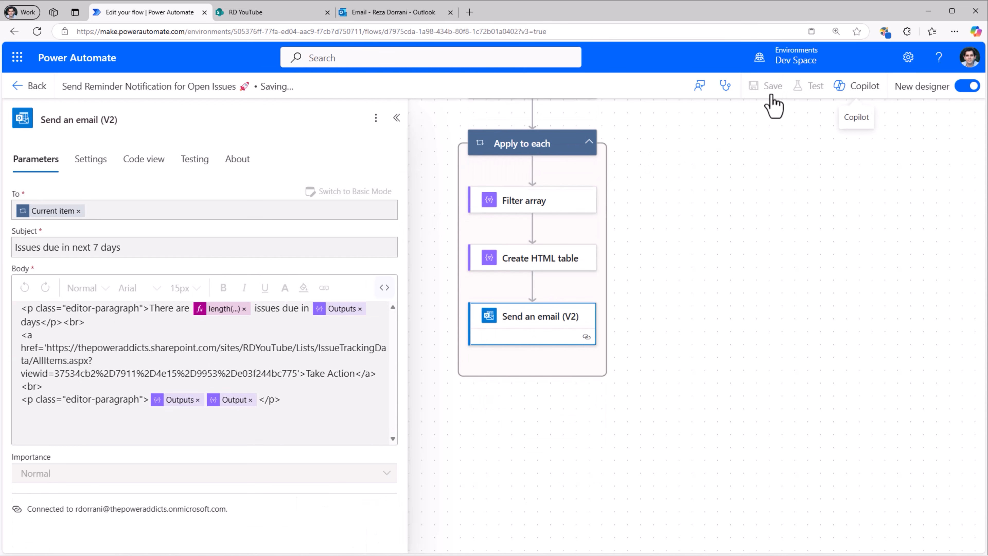
{"action": "left_click", "coordinate": [808, 86]}
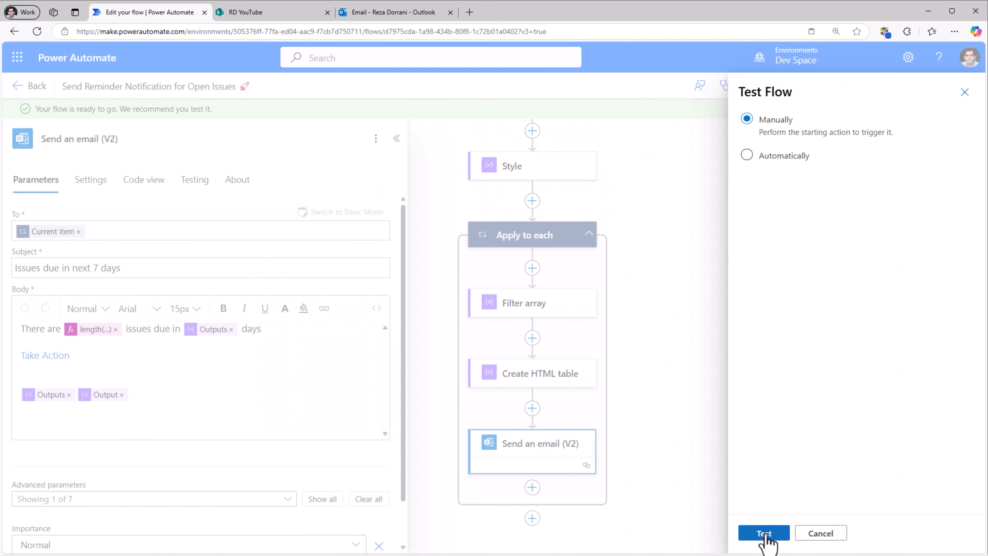
{"action": "left_click", "coordinate": [762, 534]}
{"action": "left_click", "coordinate": [766, 531]}
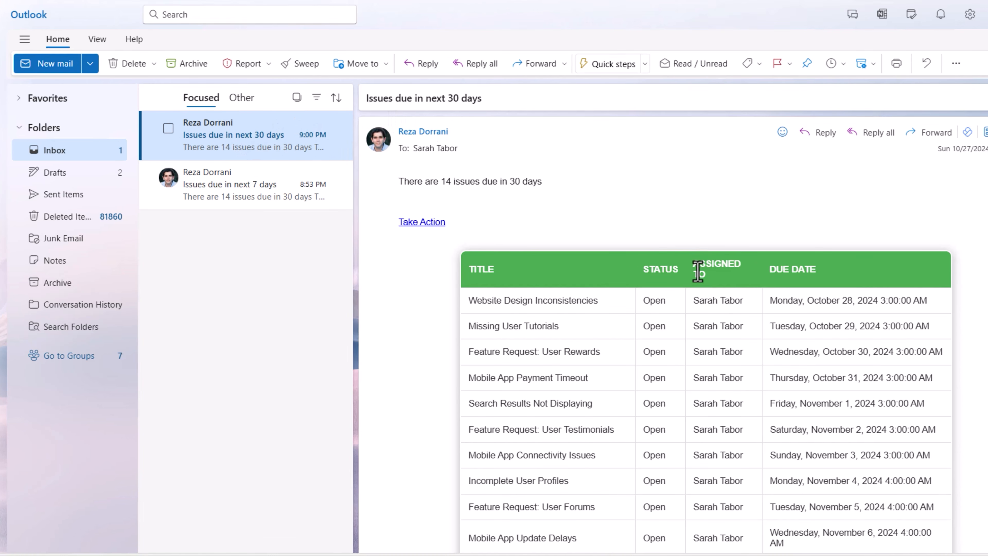
- Review the issue table in the "Issues due in next 30 days" email in Outlook and open its Take Action link
{"action": "scroll", "coordinate": [668, 293], "scroll_direction": "down", "scroll_amount": 4}
{"action": "scroll", "coordinate": [704, 266], "scroll_direction": "up", "scroll_amount": 4}
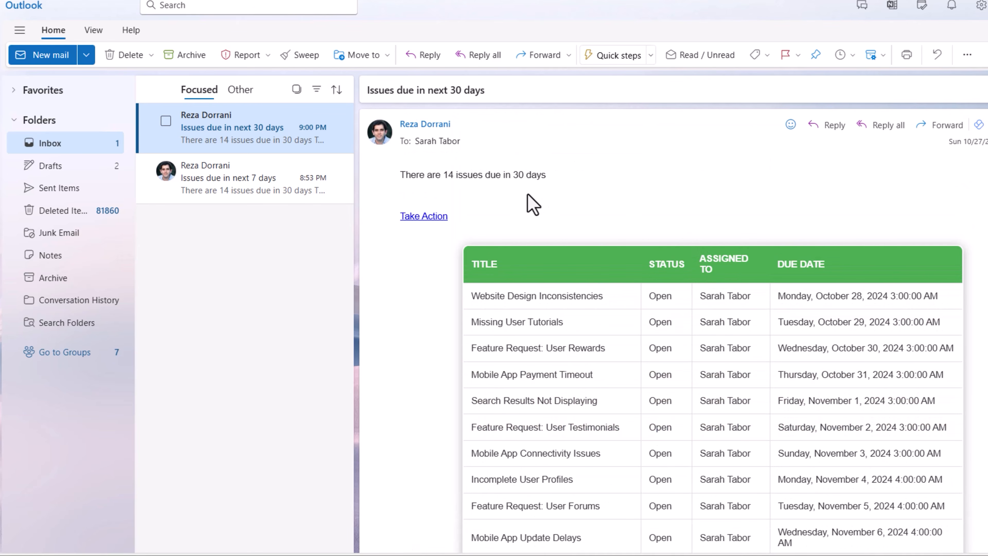
{"action": "left_click", "coordinate": [425, 218]}
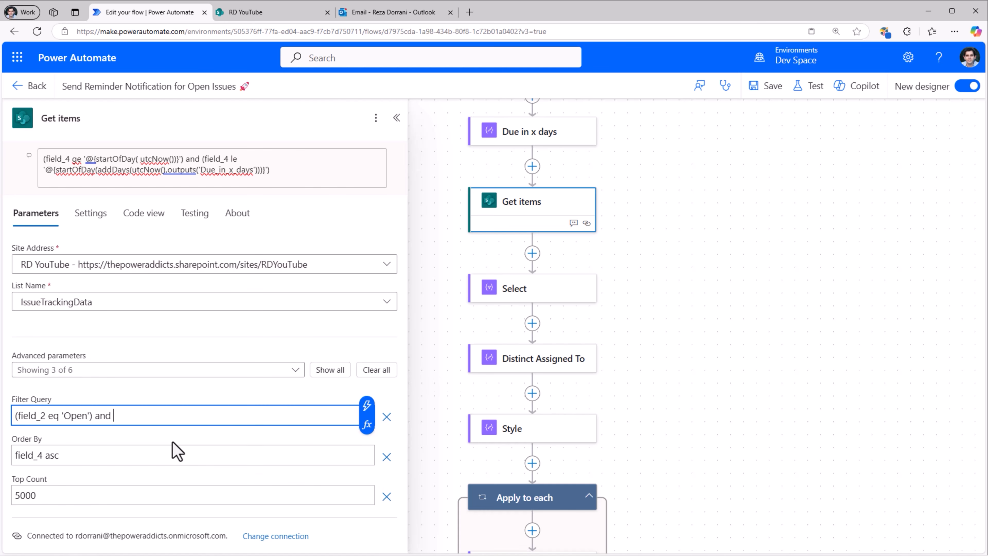
- Complete the Get items filter query after "(field_2 eq 'Open') and" with (field_4 le '…'), using the expression startOfDay(utcNow()) as the quoted date
{"action": "type", "text": "(field_4"}
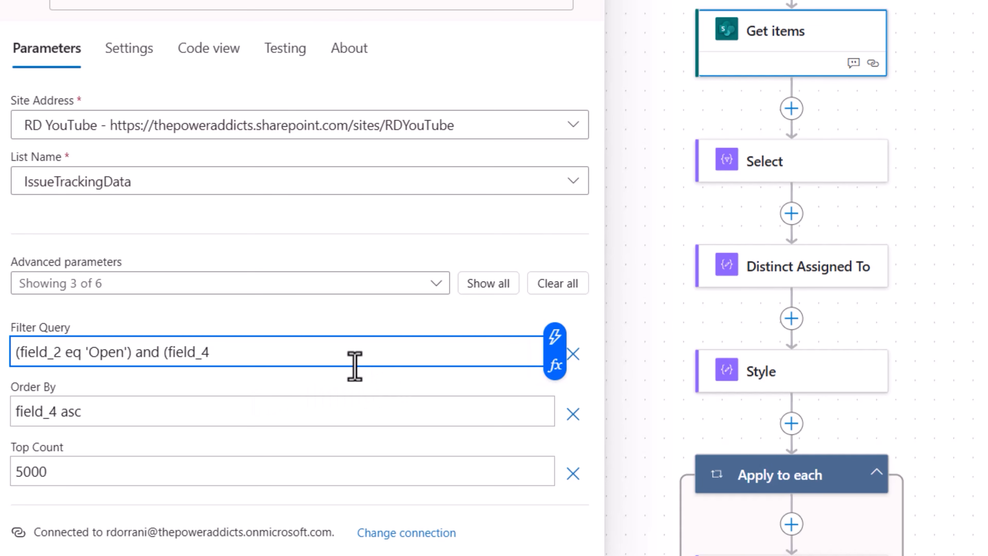
{"action": "type", "text": " le '"}
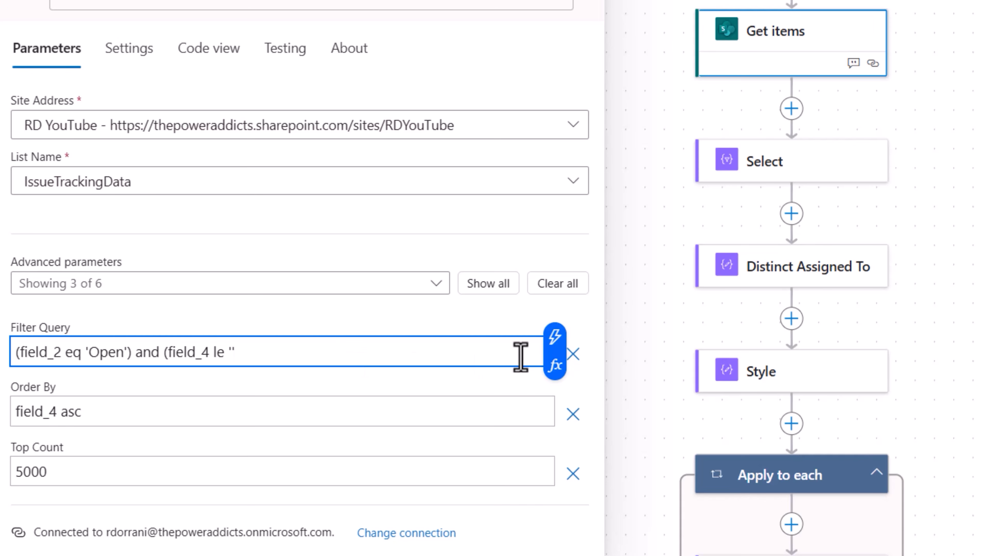
{"action": "left_click", "coordinate": [560, 372]}
{"action": "type", "text": "startOfDay"}
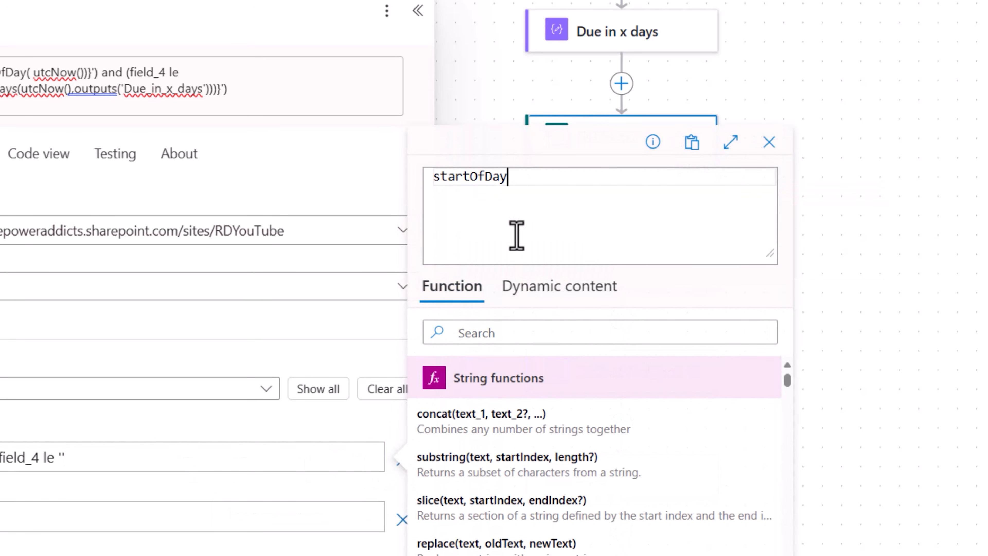
{"action": "type", "text": "(utcNow())"}
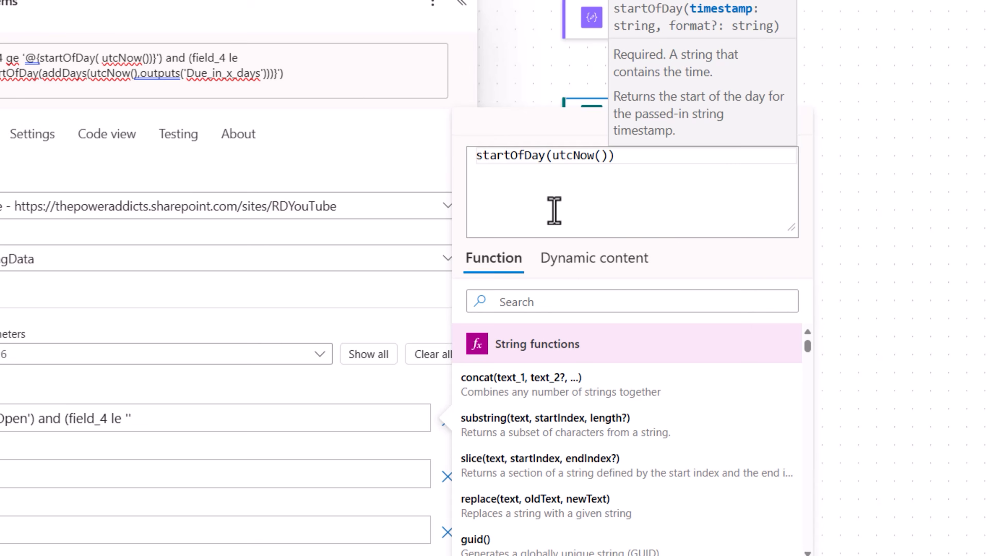
{"action": "left_click", "coordinate": [538, 555]}
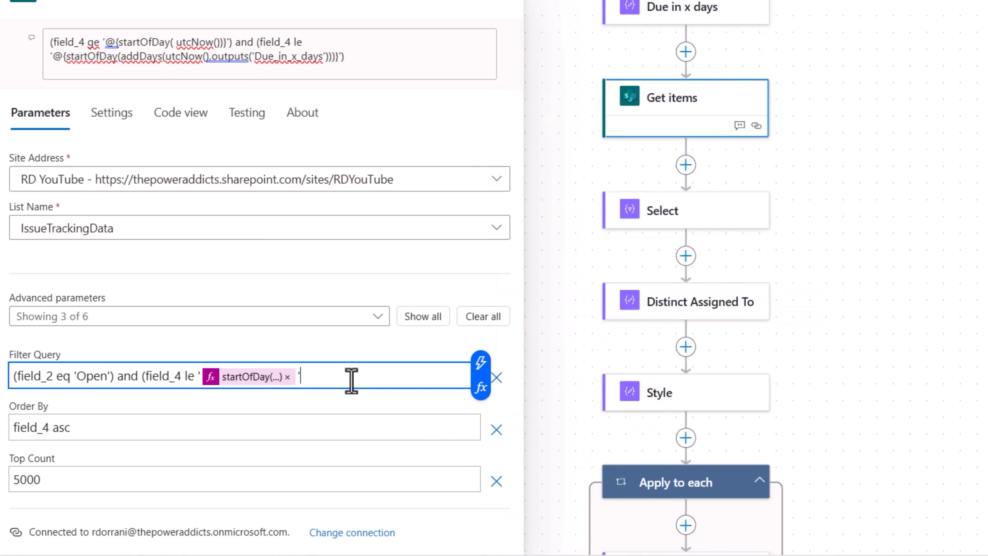
{"action": "type", "text": "')"}
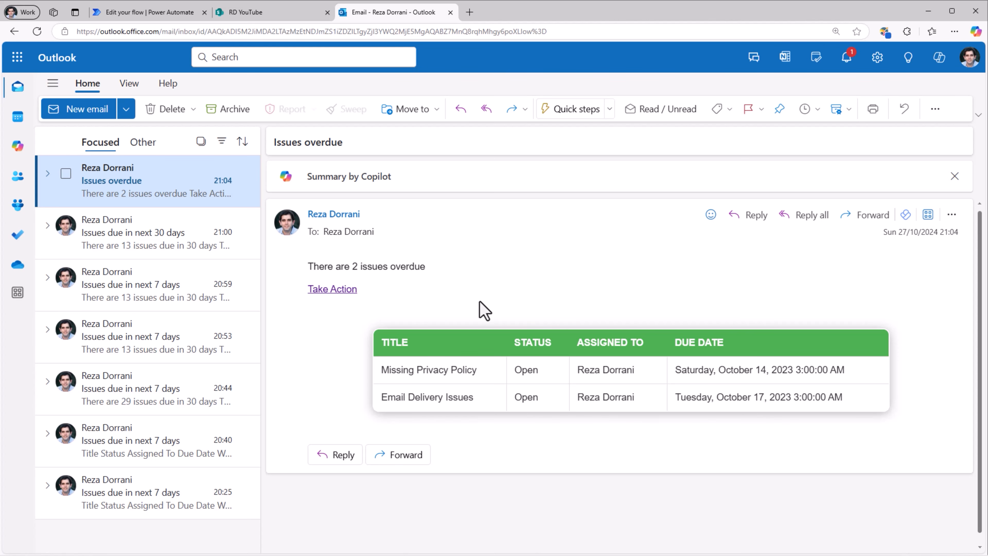
- Open the Take Action link in the "Issues overdue" email in Outlook to view the overdue issues in SharePoint
{"action": "left_click", "coordinate": [342, 291]}
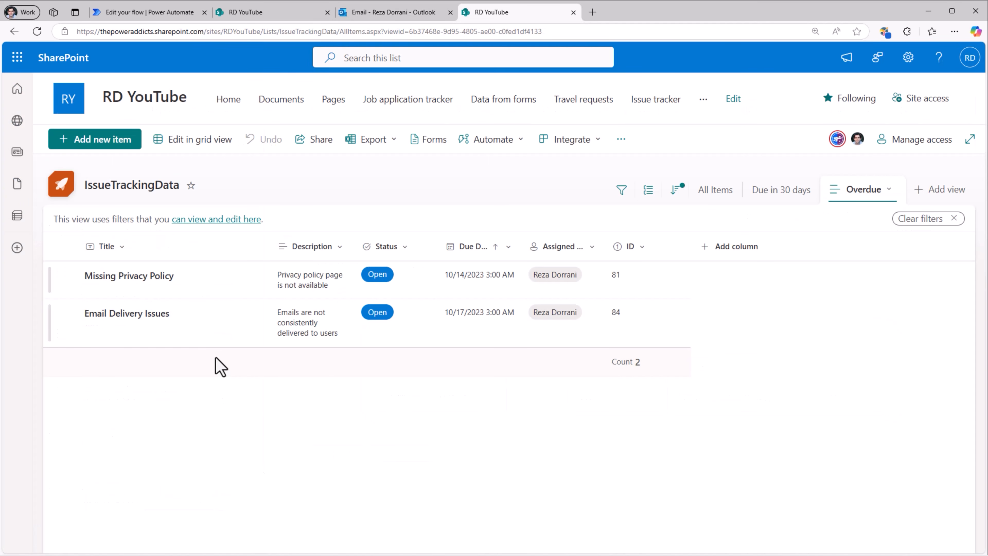